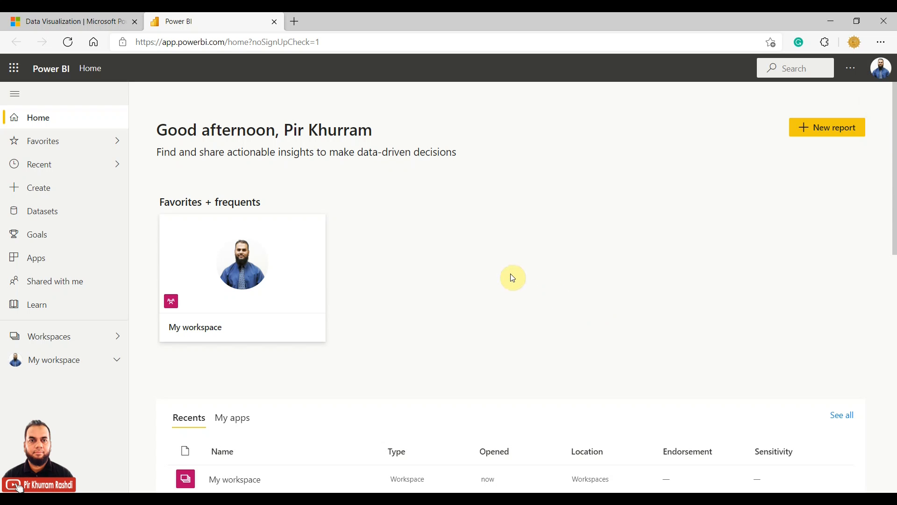
Sign in to the Power BI service from its website and review the Home page, including the My apps list.
{"action": "left_click", "coordinate": [79, 21]}
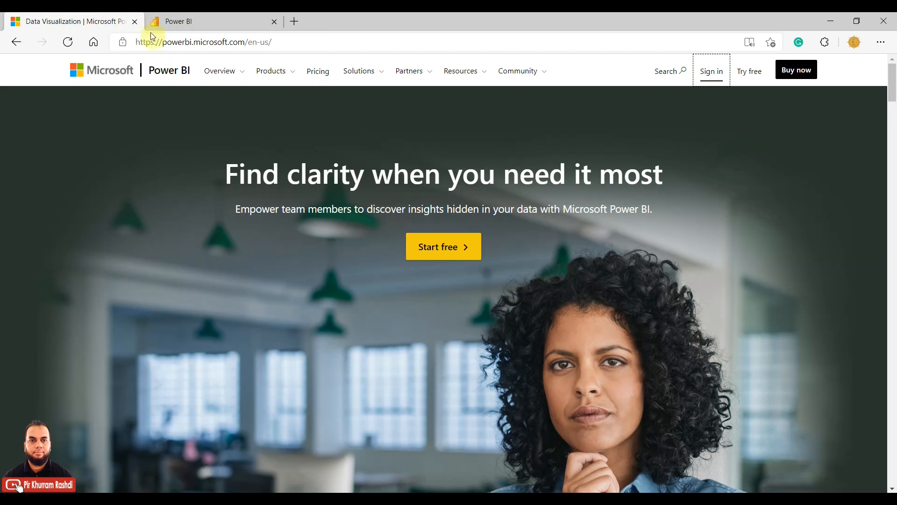
{"action": "left_click", "coordinate": [713, 74]}
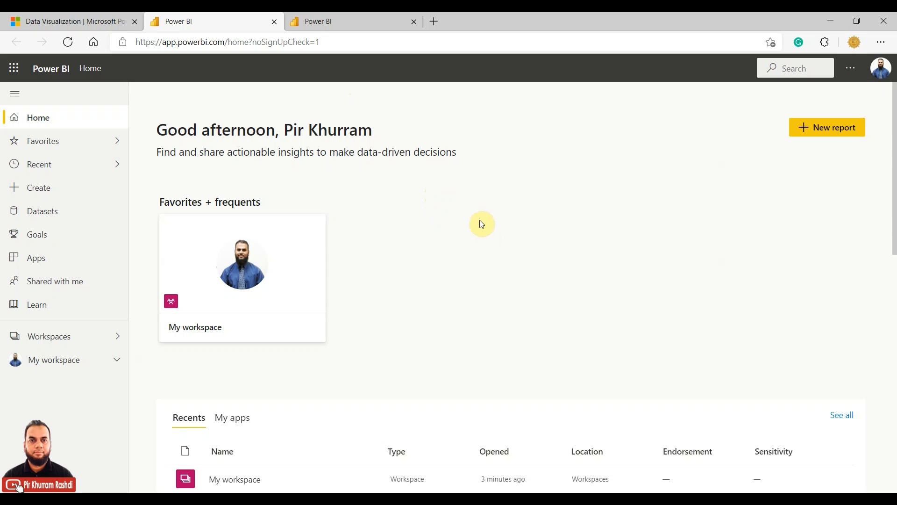
{"action": "left_click", "coordinate": [65, 116]}
{"action": "scroll", "coordinate": [417, 244], "scroll_direction": "down", "scroll_amount": 3}
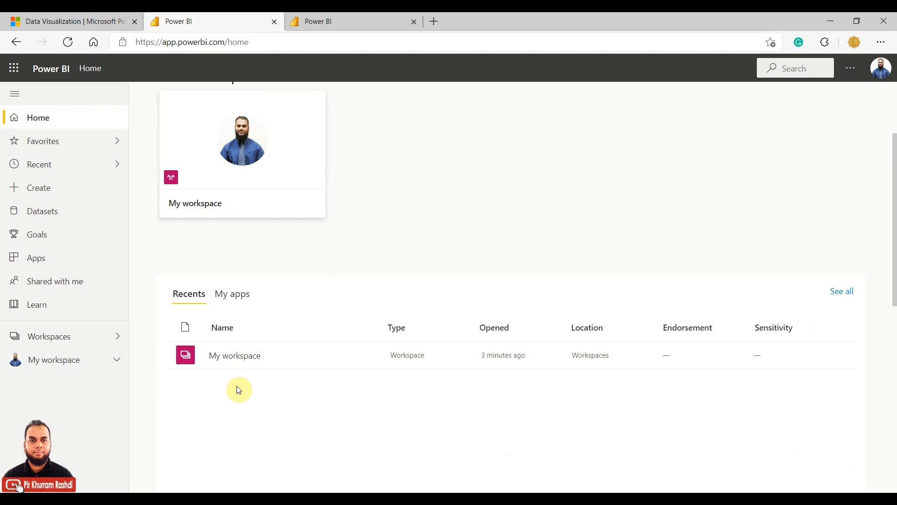
{"action": "scroll", "coordinate": [239, 390], "scroll_direction": "down", "scroll_amount": 2}
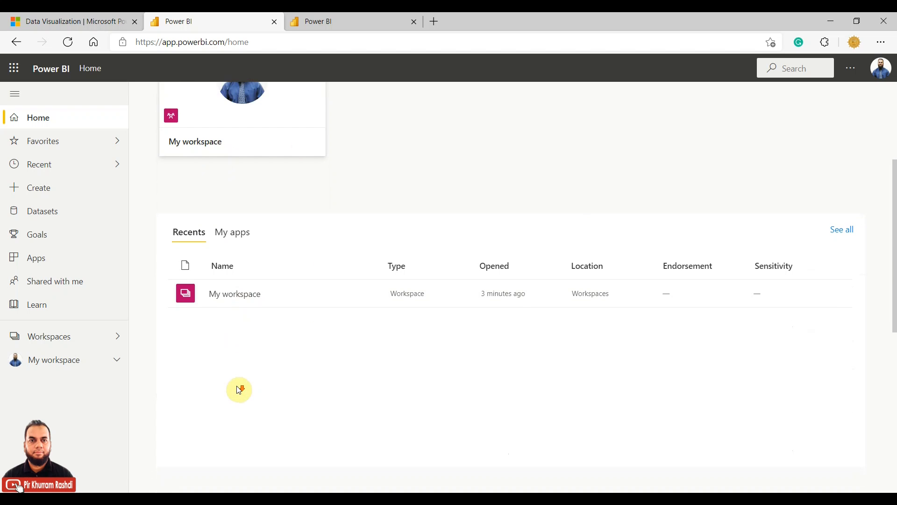
{"action": "scroll", "coordinate": [239, 390], "scroll_direction": "down", "scroll_amount": 2}
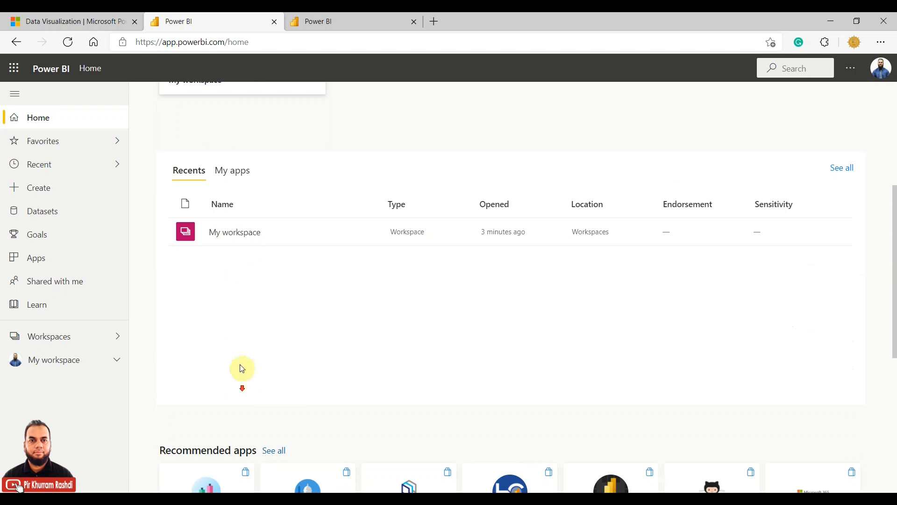
{"action": "left_click", "coordinate": [237, 174]}
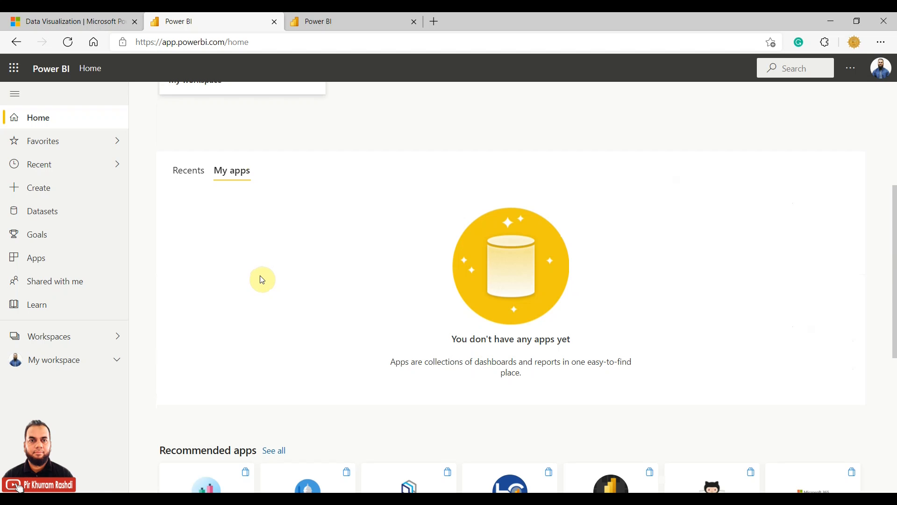
{"action": "scroll", "coordinate": [263, 279], "scroll_direction": "up", "scroll_amount": 5}
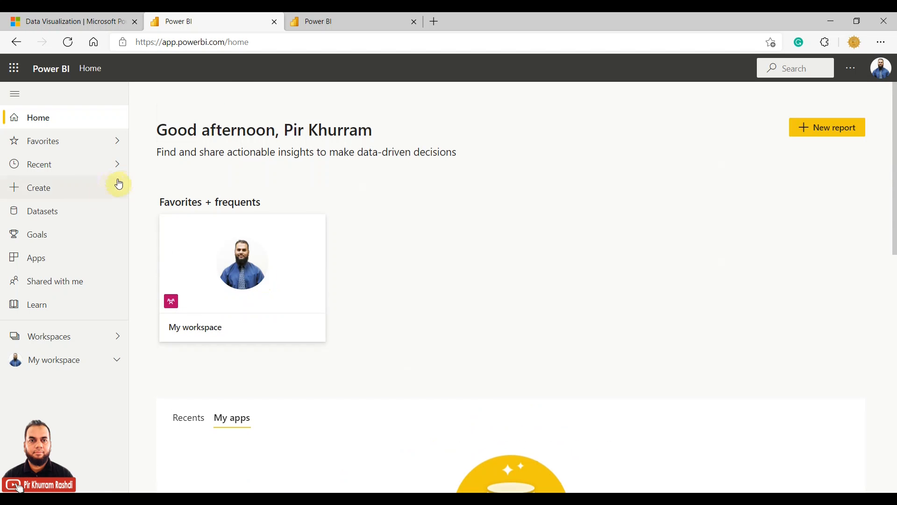
Browse the Favorites, Recent, Create, Datasets, Goals and Workspaces areas of the service, ending in My workspace.
{"action": "left_click", "coordinate": [81, 147]}
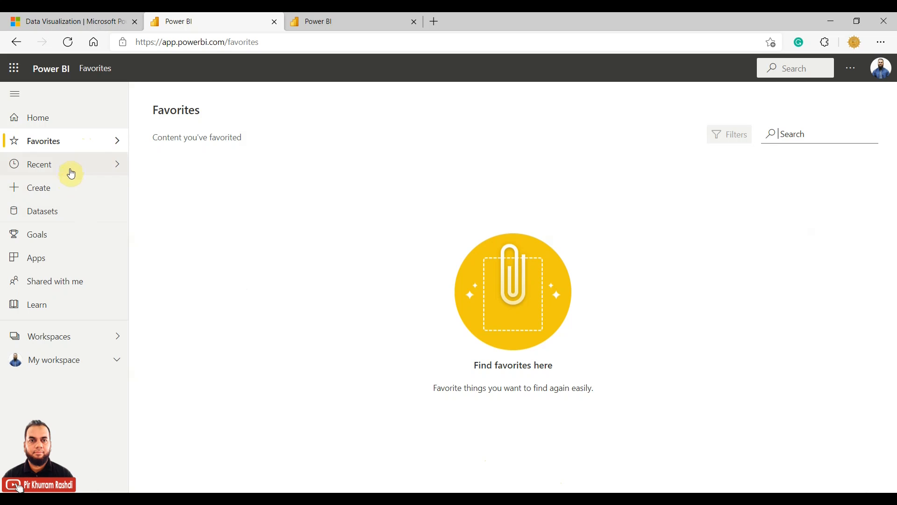
{"action": "left_click", "coordinate": [71, 165]}
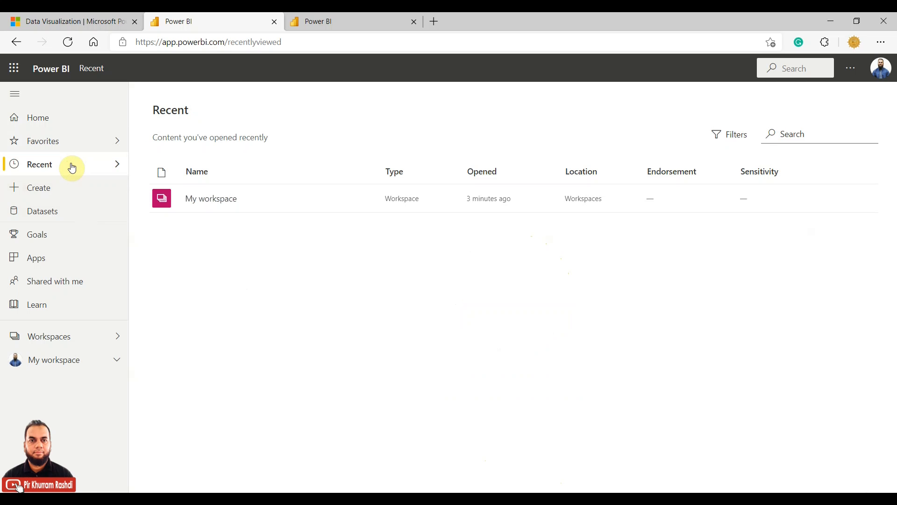
{"action": "left_click", "coordinate": [71, 192]}
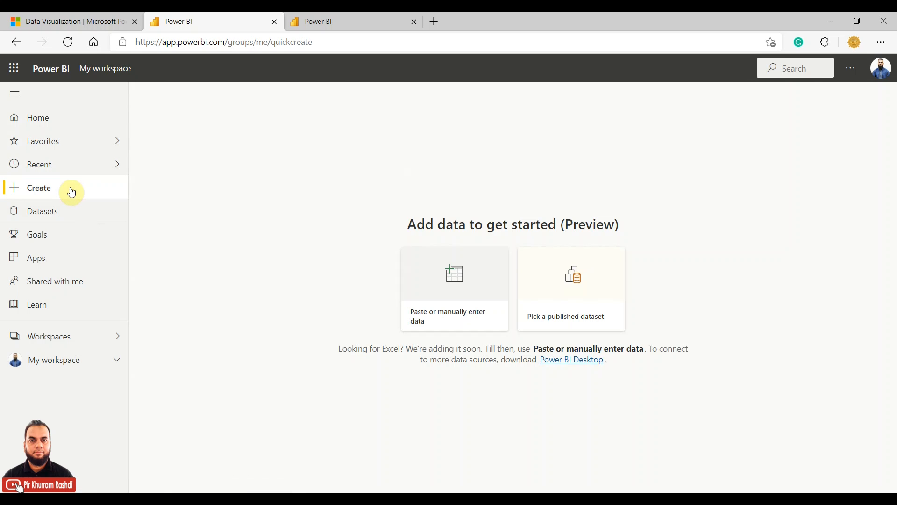
{"action": "left_click", "coordinate": [71, 218]}
{"action": "left_click", "coordinate": [68, 235]}
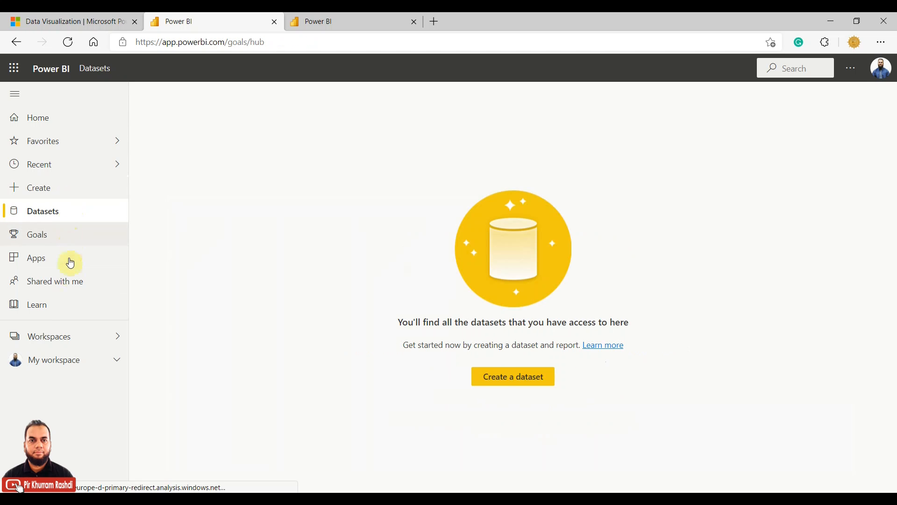
{"action": "left_click", "coordinate": [80, 339]}
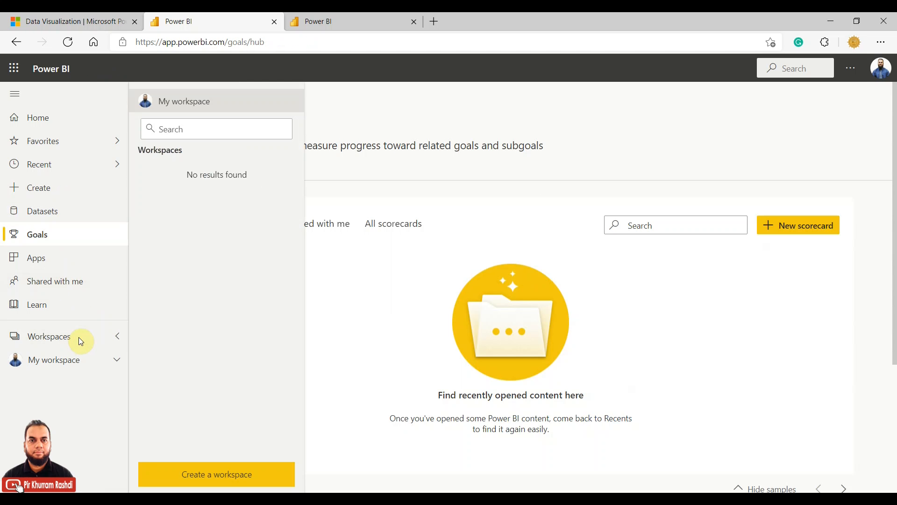
{"action": "left_click", "coordinate": [73, 366]}
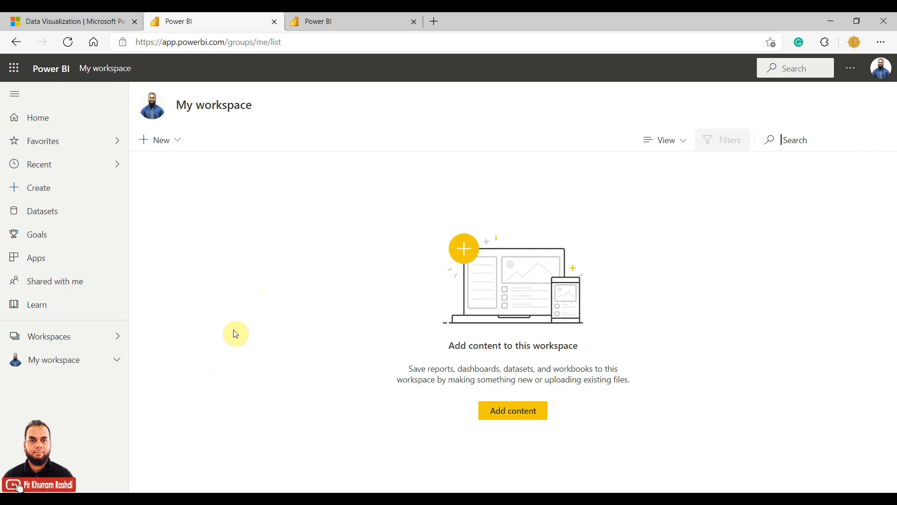
Find Microsoft Store through Windows search and open it.
{"action": "left_click", "coordinate": [19, 487]}
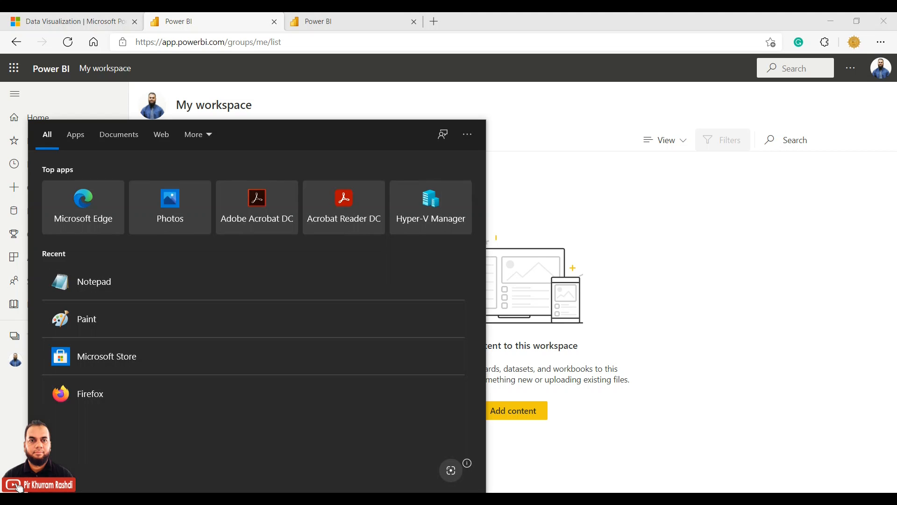
{"action": "type", "text": "micro"}
{"action": "key", "text": "Return"}
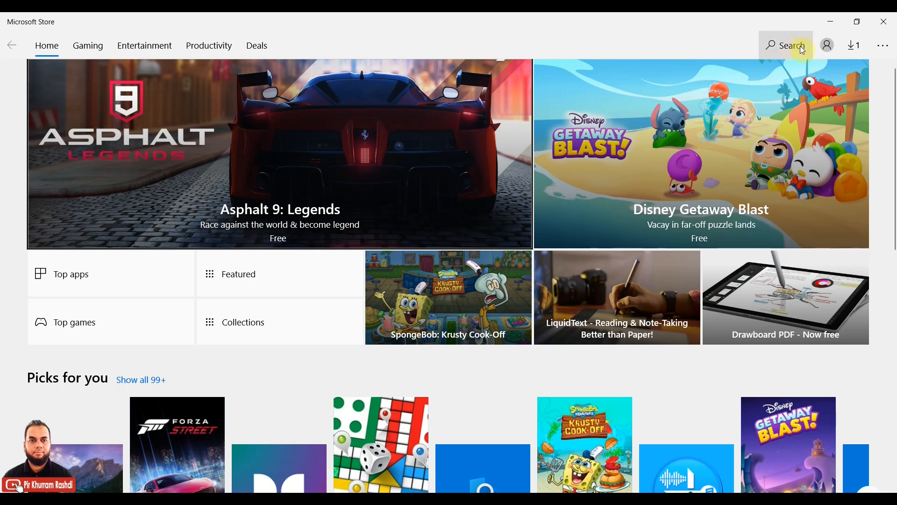
Search the store for "power bi desktop" and open the Power BI Desktop product page.
{"action": "left_click", "coordinate": [792, 46]}
{"action": "type", "text": "po"}
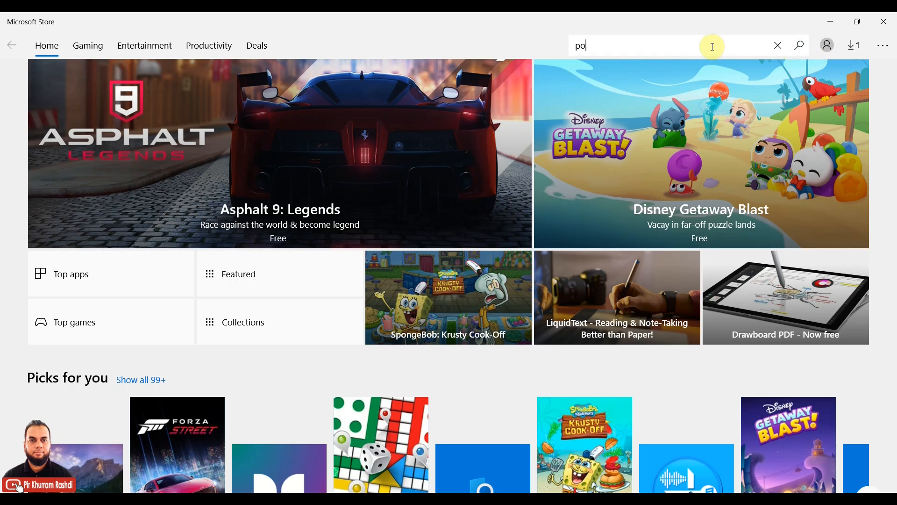
{"action": "type", "text": "wer bi"}
{"action": "key", "text": "BackSpace"}
{"action": "key", "text": "BackSpace"}
{"action": "type", "text": "bi desktop"}
{"action": "key", "text": "Return"}
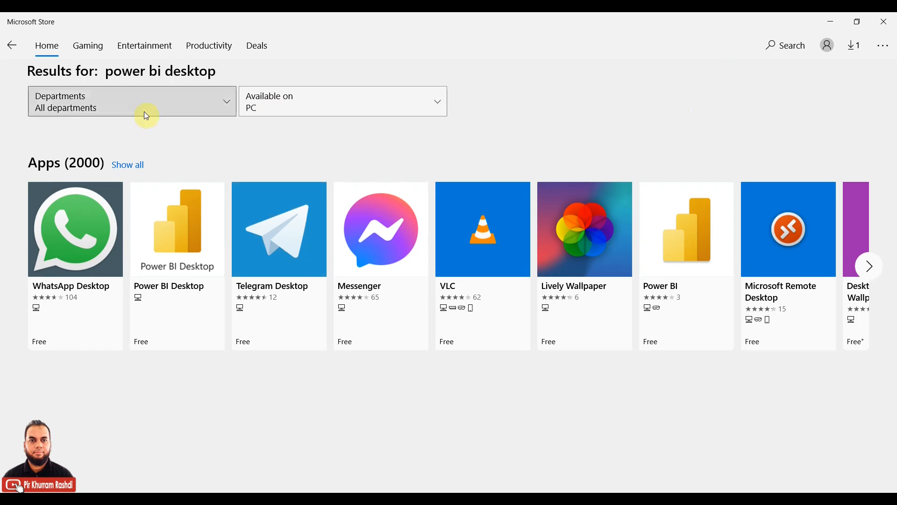
{"action": "left_click", "coordinate": [167, 208]}
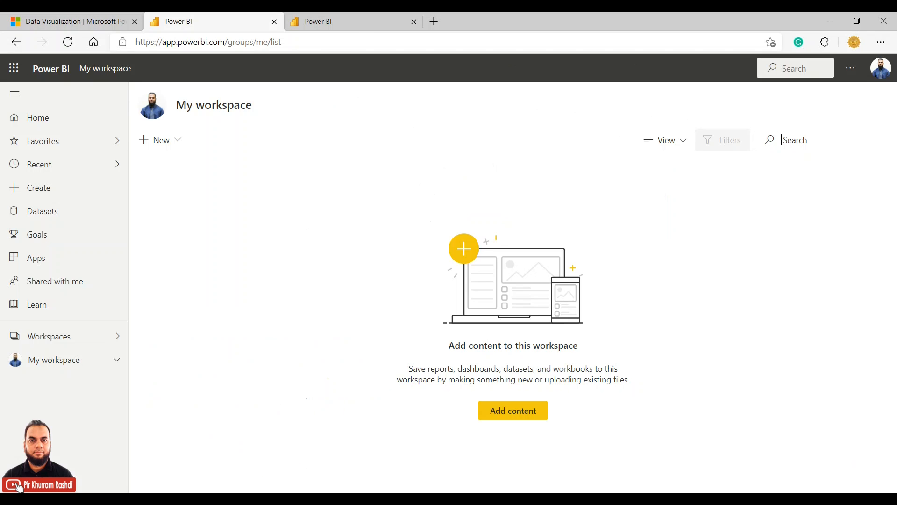
Switch to the Power BI website in the browser and open its Power BI Desktop product page.
{"action": "left_click", "coordinate": [211, 21]}
{"action": "left_click", "coordinate": [69, 20]}
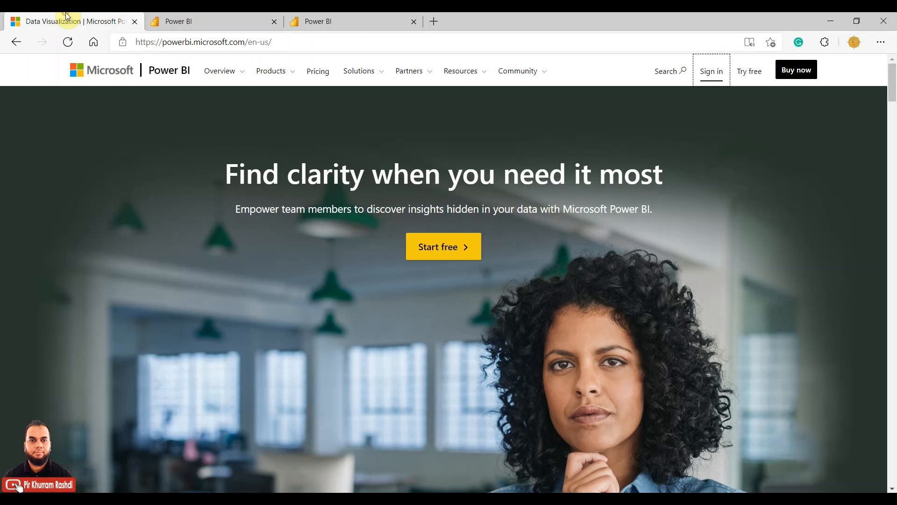
{"action": "left_click", "coordinate": [293, 72]}
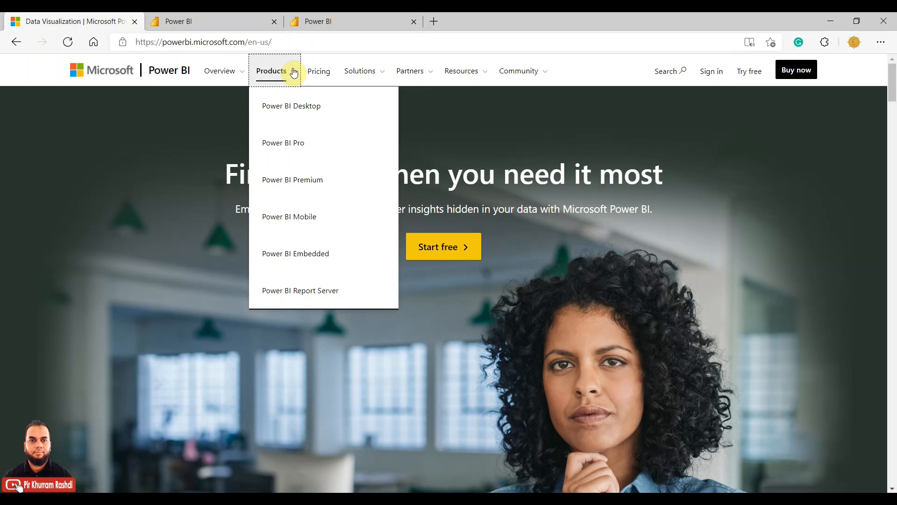
{"action": "left_click", "coordinate": [299, 108]}
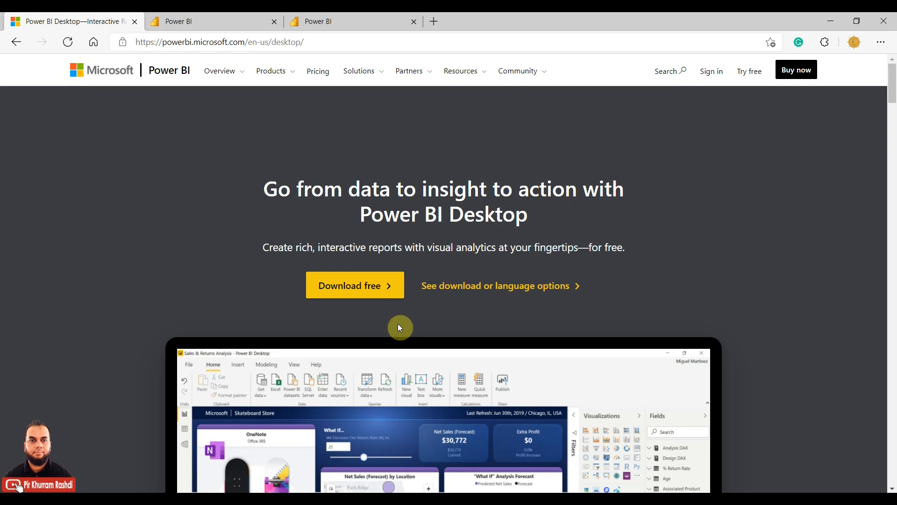
Search Google in a new browser tab for "power bi desktop download".
{"action": "left_click", "coordinate": [438, 20]}
{"action": "type", "text": "power bi report serv"}
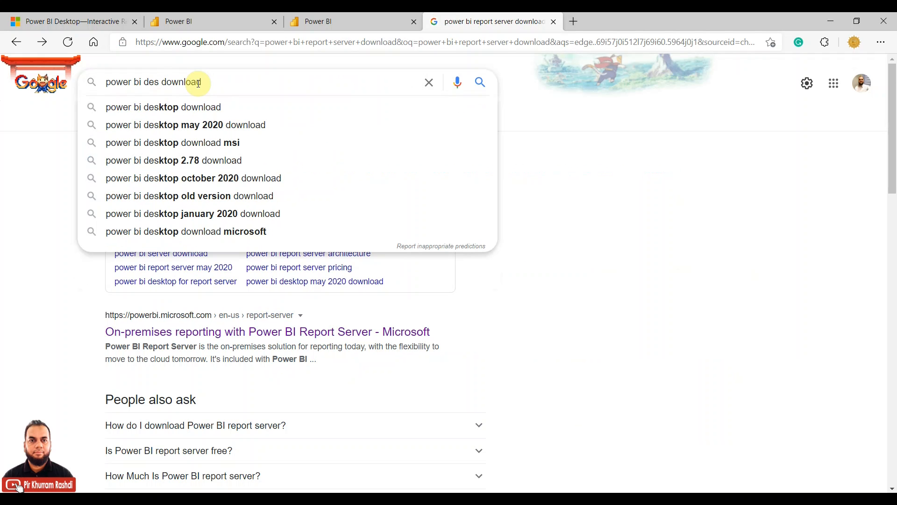
{"action": "type", "text": "ktop"}
{"action": "key", "text": "Return"}
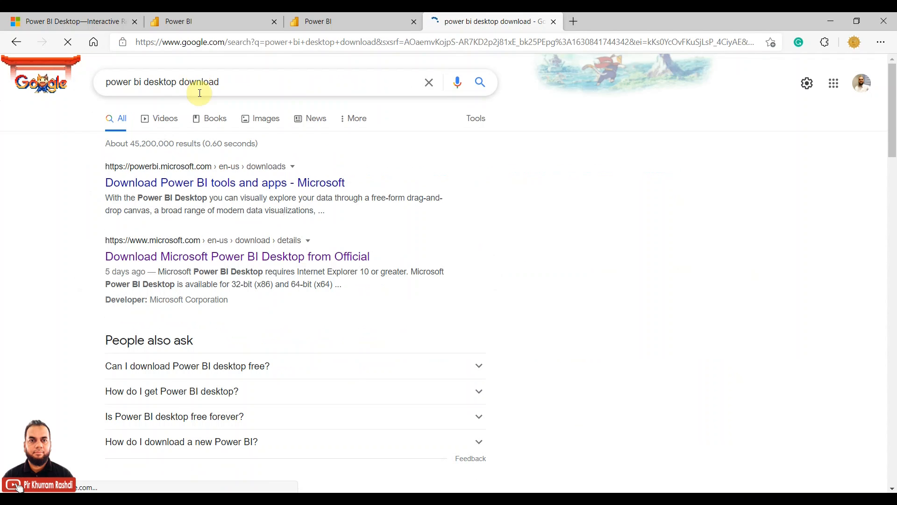
Refine the search to "power bi desktop for report server download" and open the Microsoft download result in a new tab.
{"action": "left_click", "coordinate": [178, 81]}
{"action": "type", "text": "for report server"}
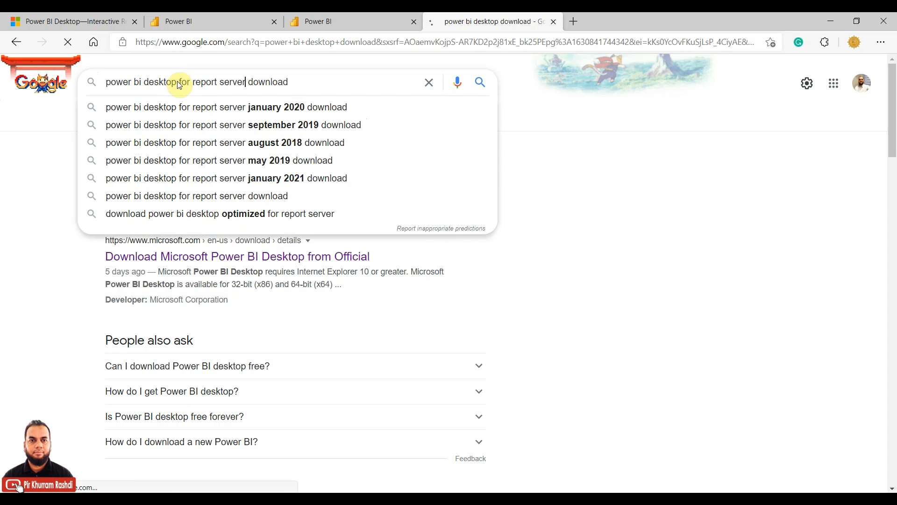
{"action": "key", "text": "Return"}
{"action": "right_click", "coordinate": [195, 182]}
{"action": "left_click", "coordinate": [210, 194]}
{"action": "left_click", "coordinate": [627, 16]}
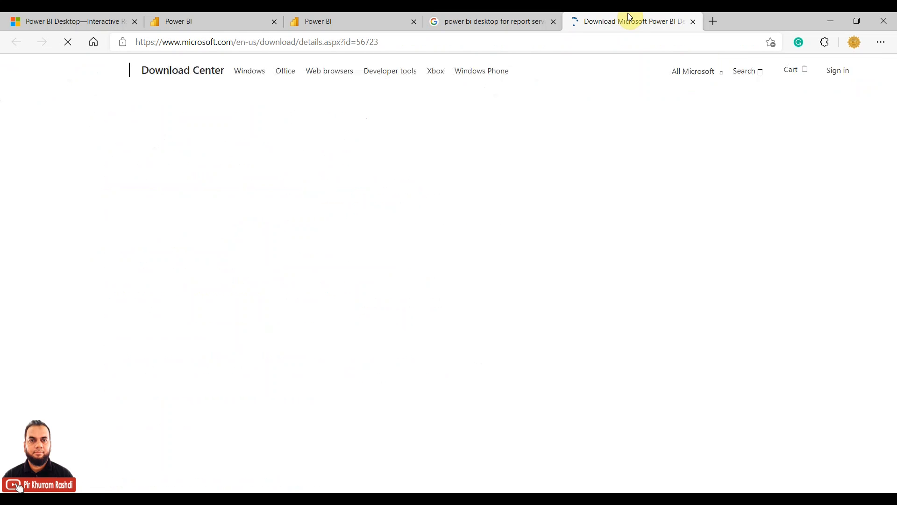
Review the download page for the Report Server edition of Power BI Desktop, highlighting the release date in its title.
{"action": "scroll", "coordinate": [573, 208], "scroll_direction": "down", "scroll_amount": 2}
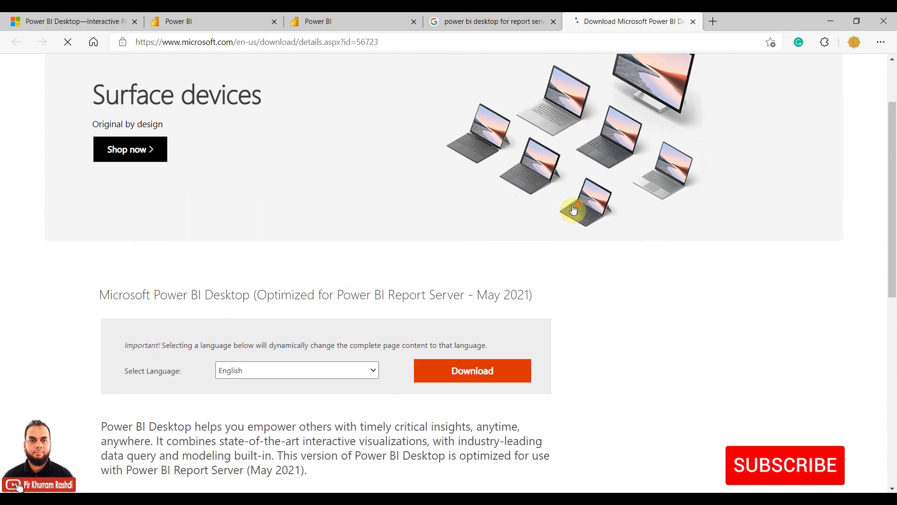
{"action": "scroll", "coordinate": [574, 209], "scroll_direction": "down", "scroll_amount": 1}
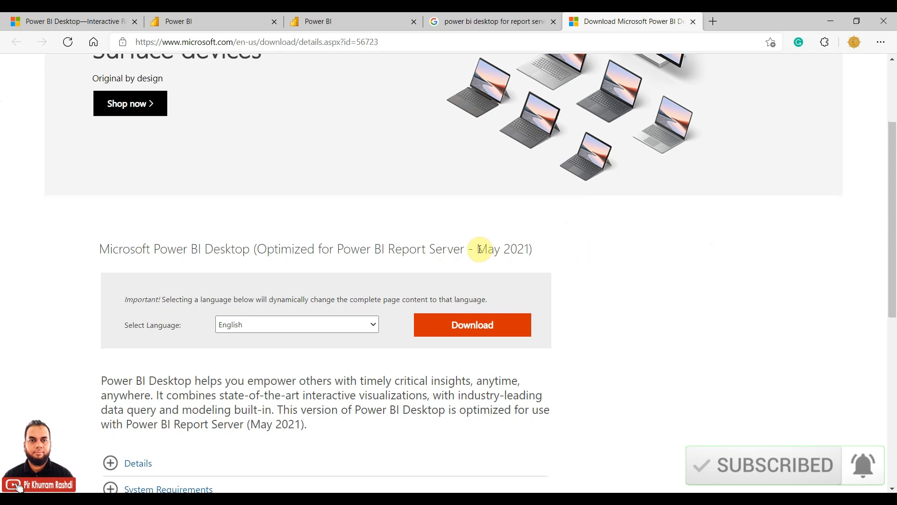
{"action": "left_click_drag", "start_coordinate": [477, 249], "coordinate": [529, 249]}
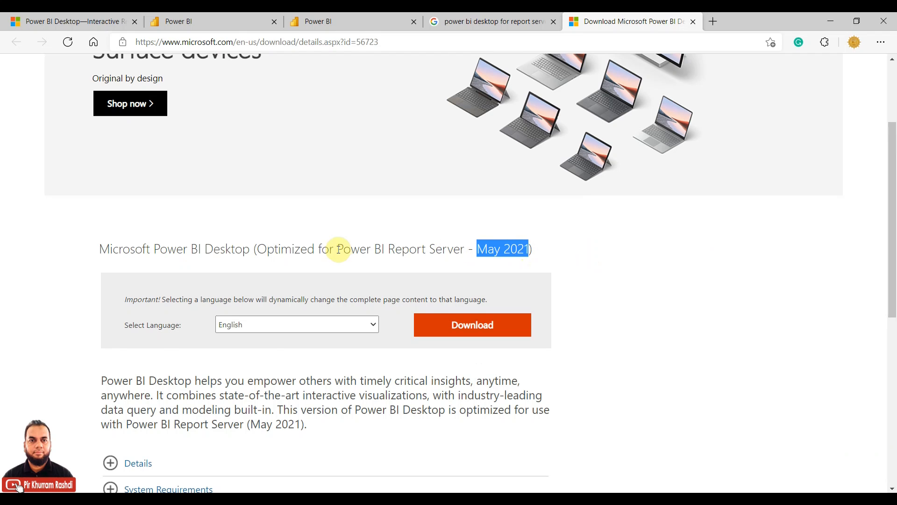
{"action": "scroll", "coordinate": [338, 249], "scroll_direction": "down", "scroll_amount": 1}
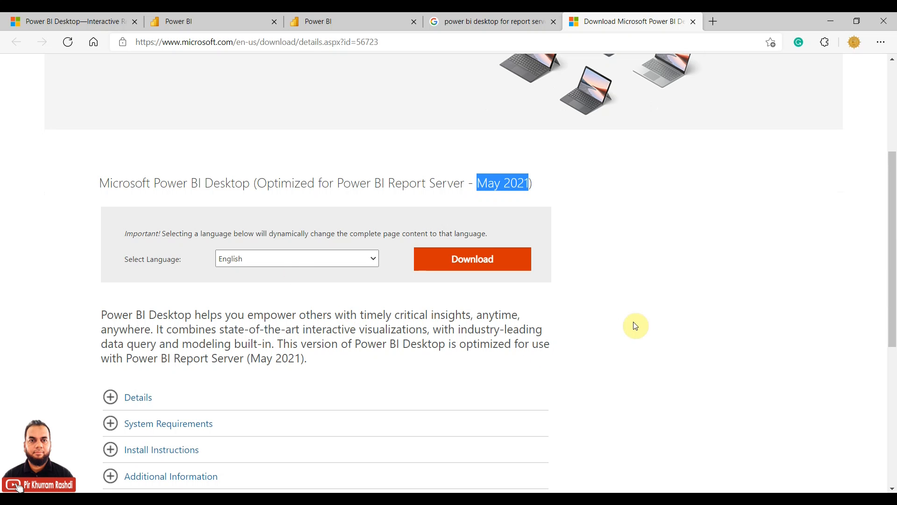
{"action": "scroll", "coordinate": [637, 326], "scroll_direction": "up", "scroll_amount": 2}
{"action": "scroll", "coordinate": [658, 325], "scroll_direction": "up", "scroll_amount": 1}
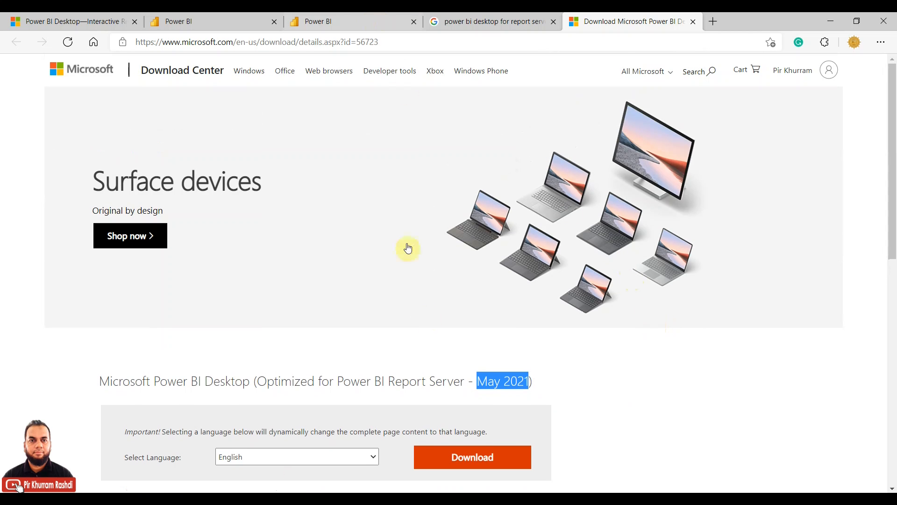
Return to Microsoft Store, search Windows for "power" and show the context options of the Power BI Desktop app.
{"action": "key", "text": "alt+Tab"}
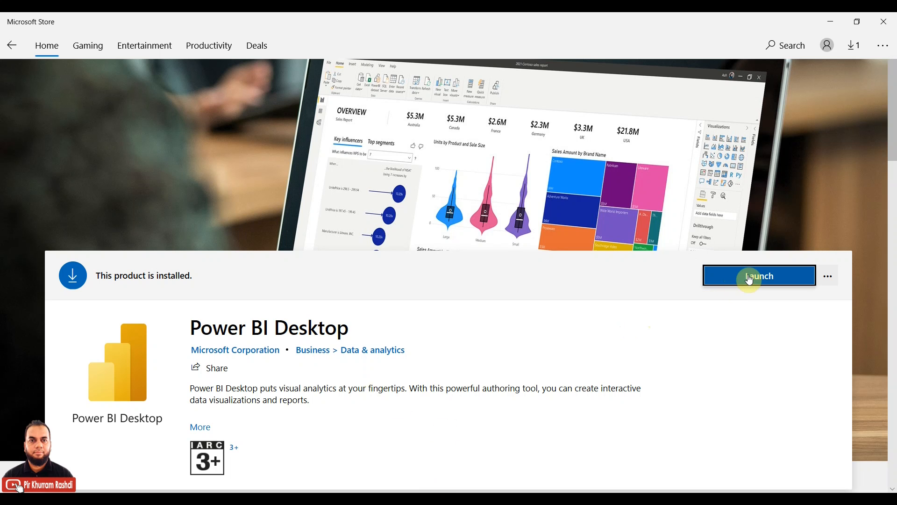
{"action": "left_click", "coordinate": [187, 496]}
{"action": "type", "text": "power"}
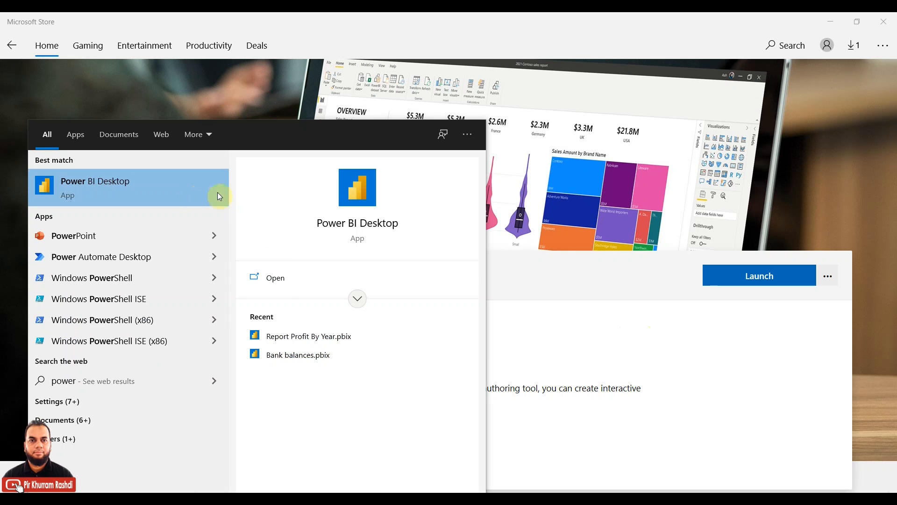
{"action": "right_click", "coordinate": [184, 193]}
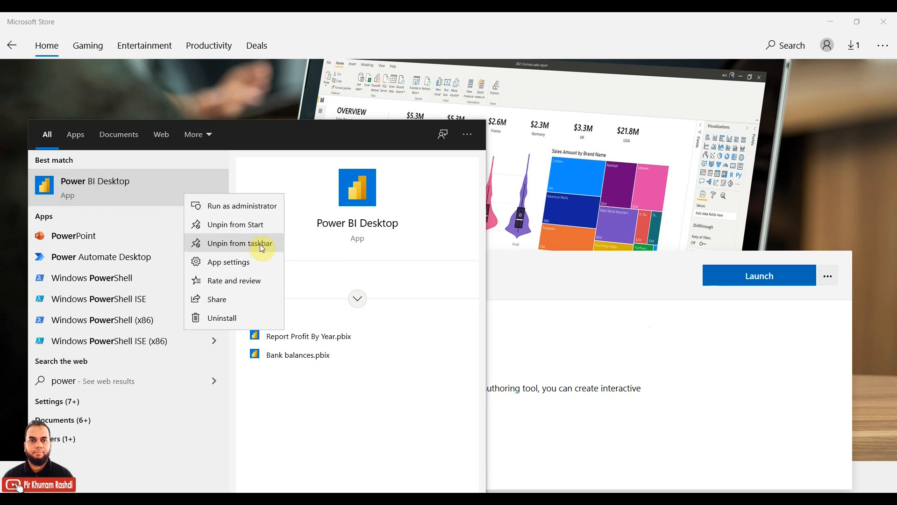
Launch Power BI Desktop and close its start screen to reach the blank report.
{"action": "left_click", "coordinate": [472, 489]}
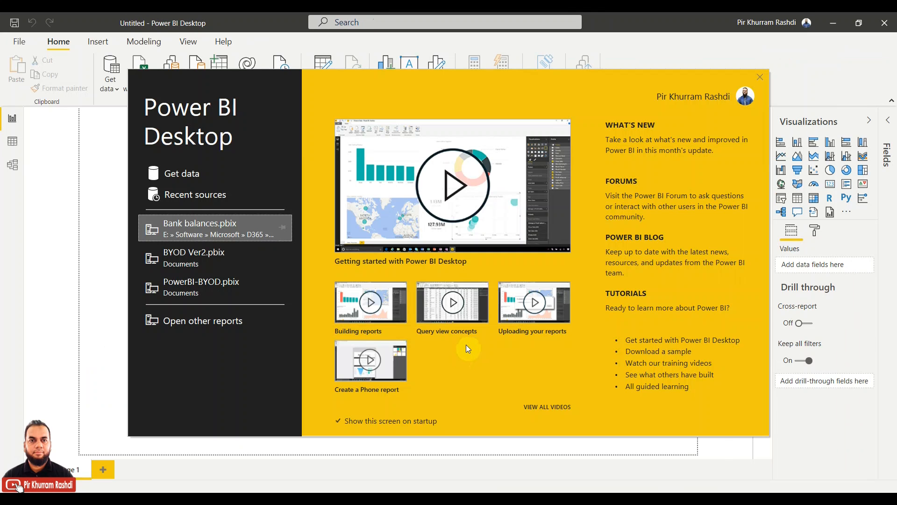
{"action": "left_click", "coordinate": [759, 77]}
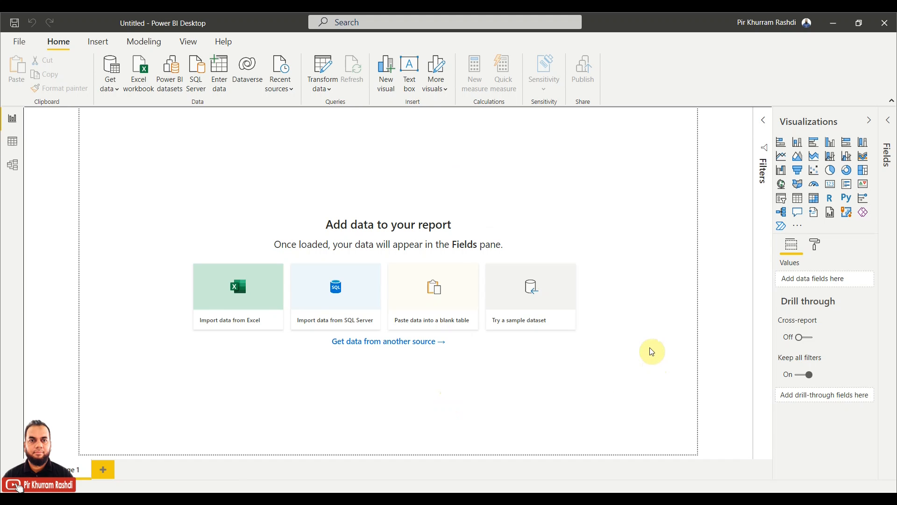
Look at the empty Report, Data and Model views in turn, ending in the Report view.
{"action": "left_click", "coordinate": [13, 121]}
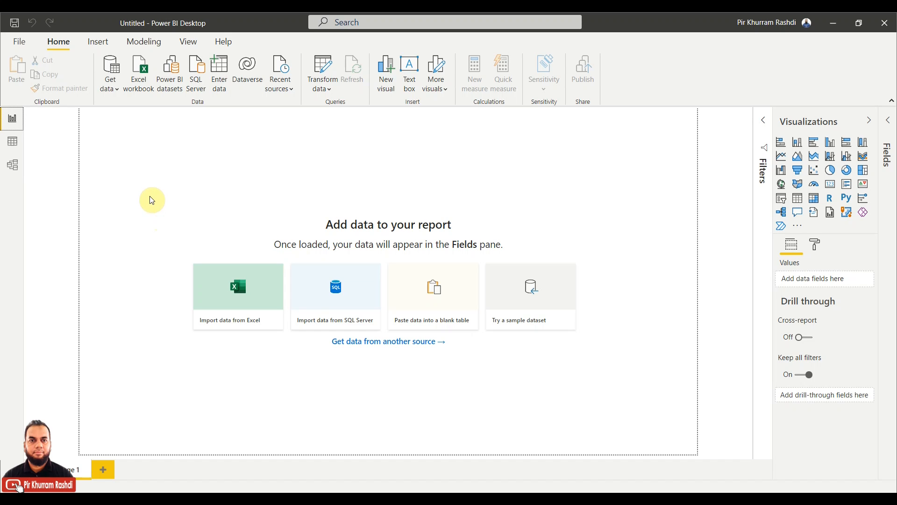
{"action": "left_click", "coordinate": [13, 141]}
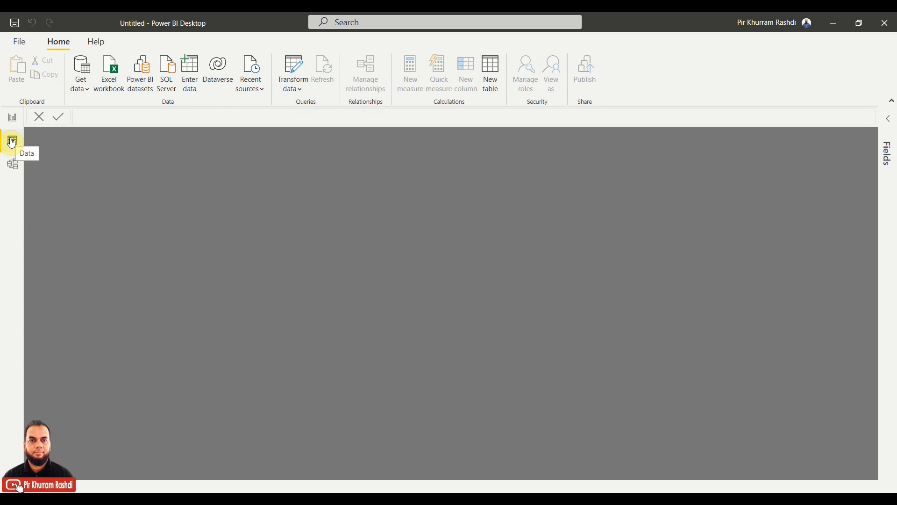
{"action": "left_click", "coordinate": [16, 167]}
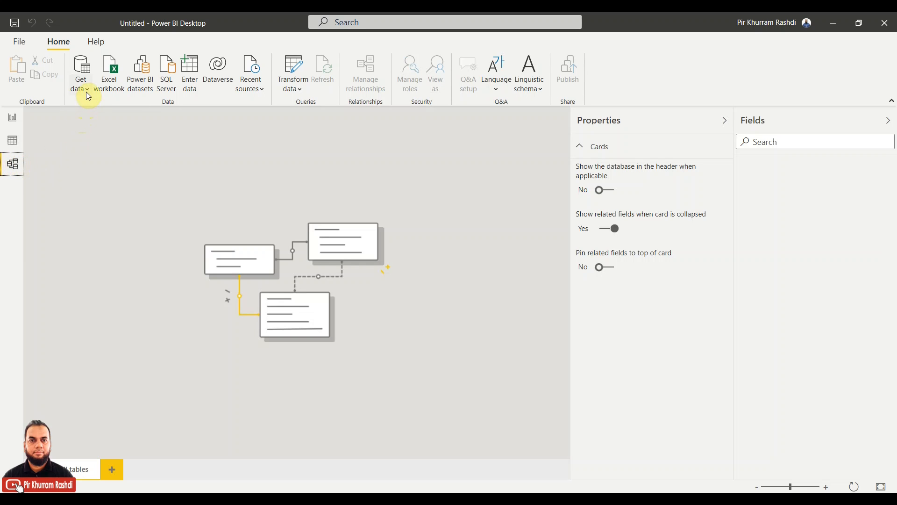
{"action": "left_click", "coordinate": [9, 119]}
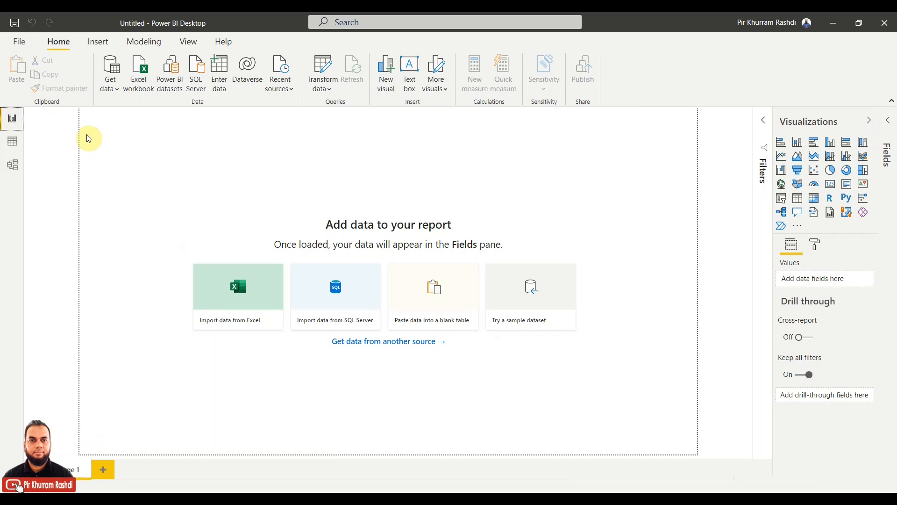
Look through the Insert, Modeling, View and Help commands for the blank report and return to the Home commands.
{"action": "left_click", "coordinate": [91, 45]}
{"action": "left_click", "coordinate": [66, 45]}
{"action": "left_click", "coordinate": [91, 43]}
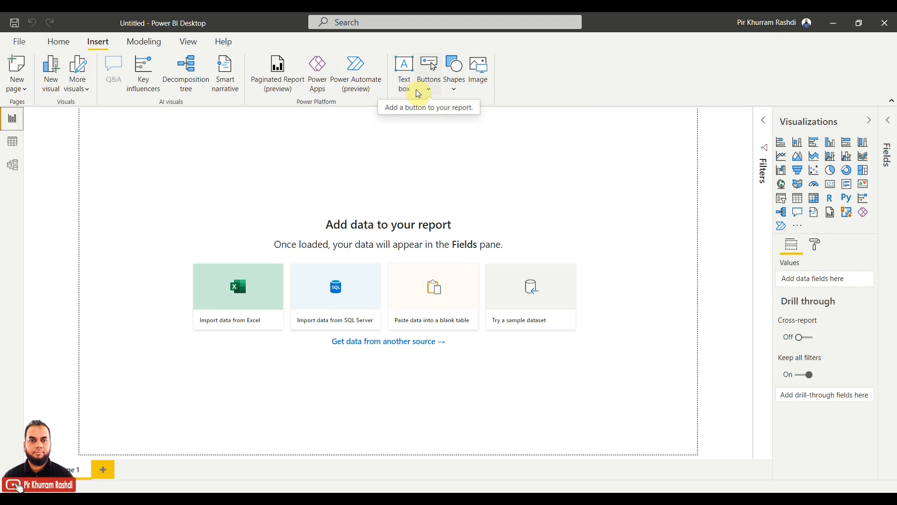
{"action": "left_click", "coordinate": [137, 45]}
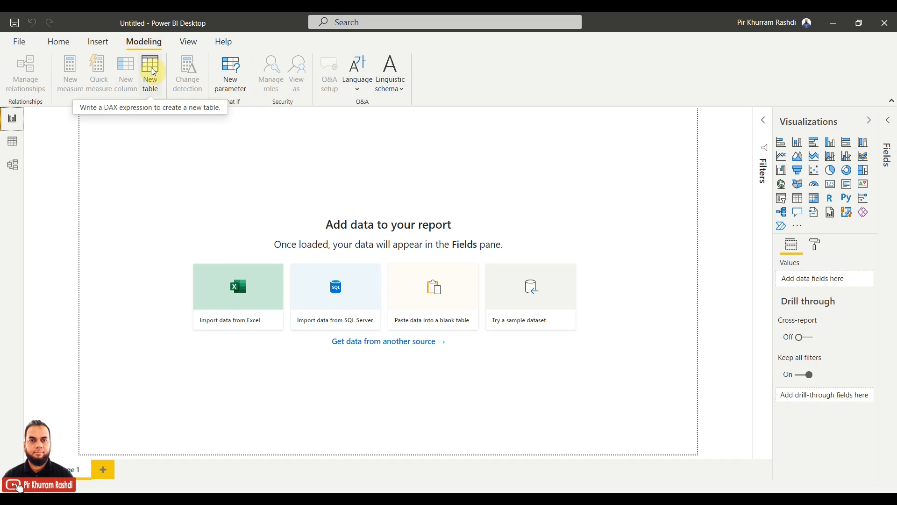
{"action": "left_click", "coordinate": [189, 43]}
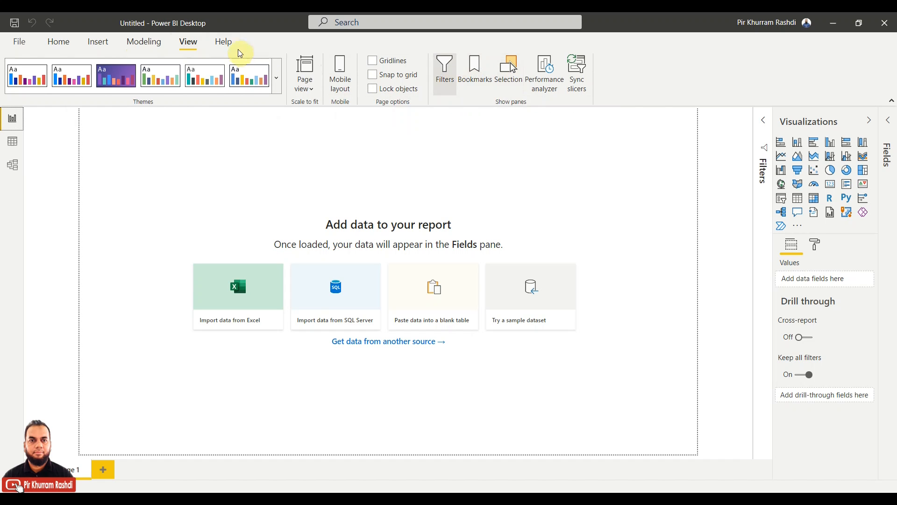
{"action": "left_click", "coordinate": [224, 42]}
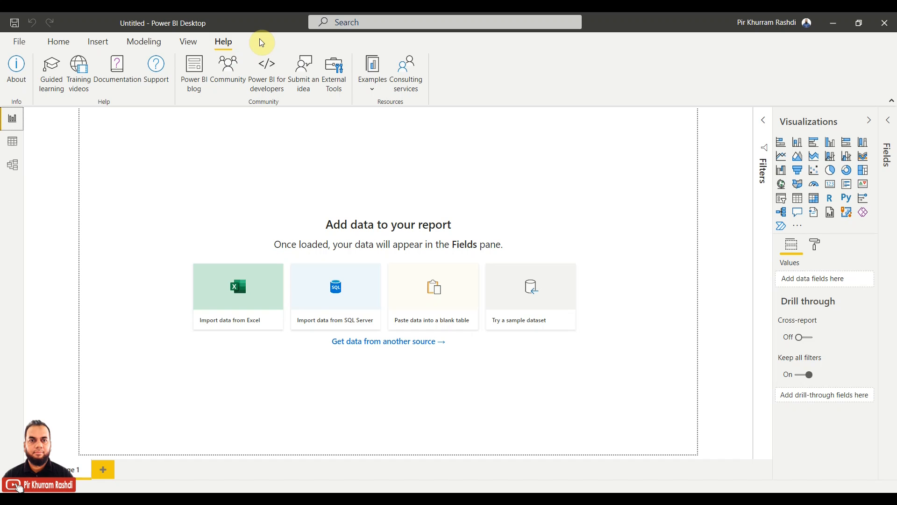
{"action": "left_click", "coordinate": [70, 42]}
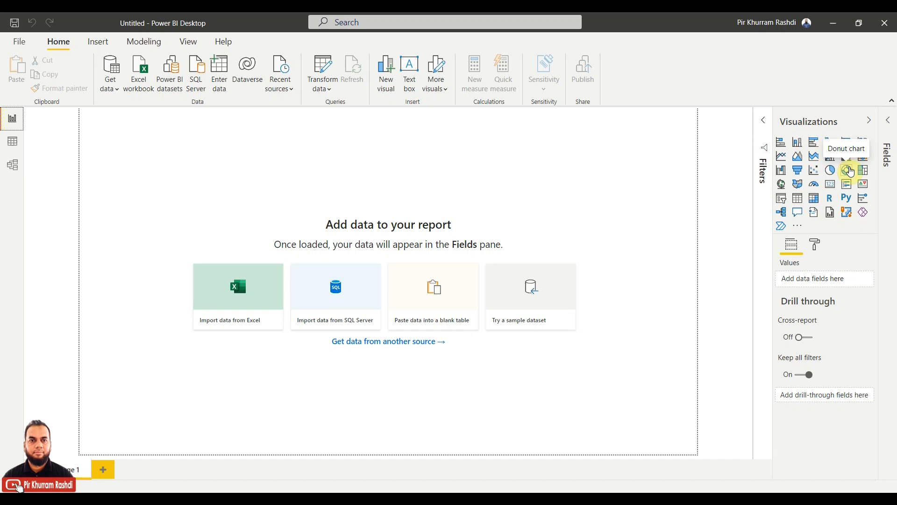
Examine the report's filter areas and page formatting options, and expand the list of data fields.
{"action": "left_click", "coordinate": [764, 172]}
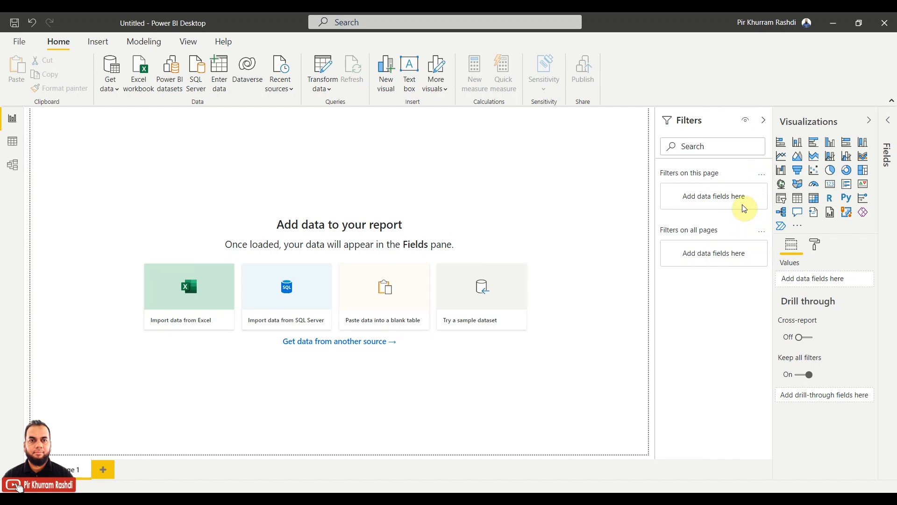
{"action": "left_click", "coordinate": [764, 123]}
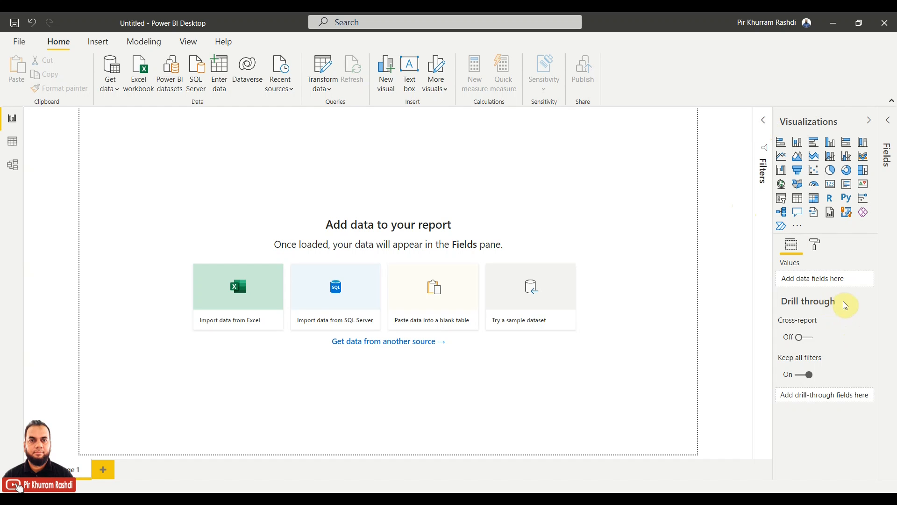
{"action": "left_click", "coordinate": [817, 246]}
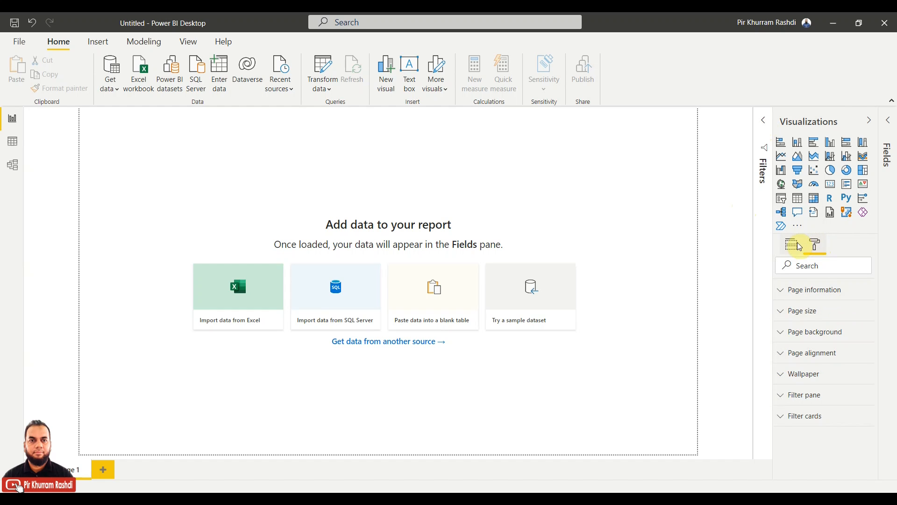
{"action": "left_click", "coordinate": [888, 121]}
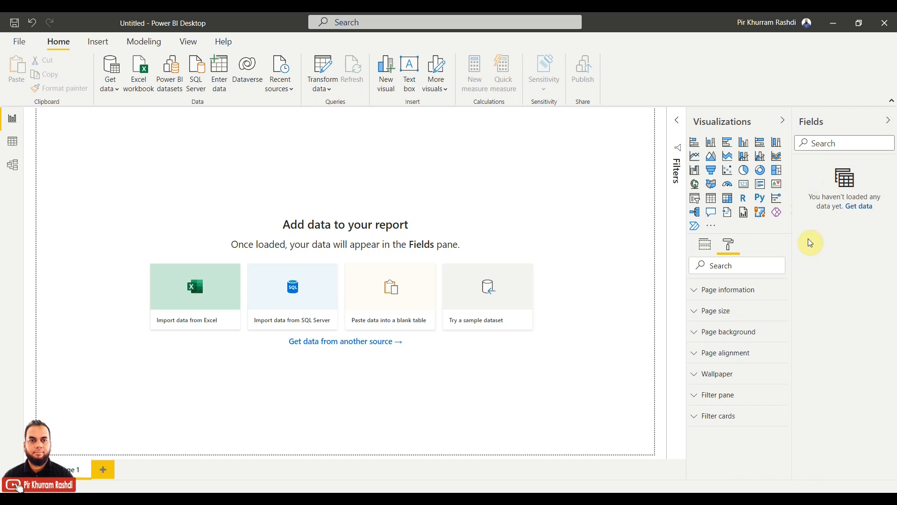
Load the built-in sample dataset and select the financials table from Financial Sample.xlsx.
{"action": "left_click", "coordinate": [498, 302]}
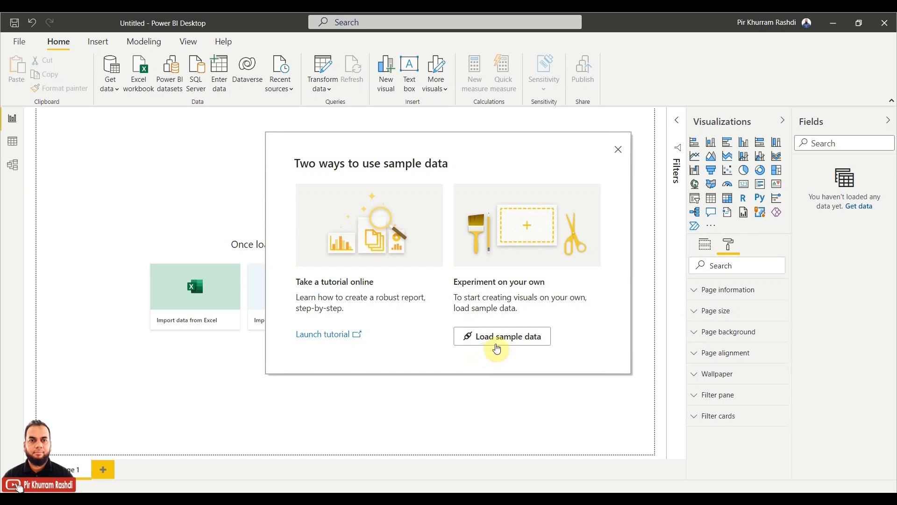
{"action": "left_click", "coordinate": [501, 338]}
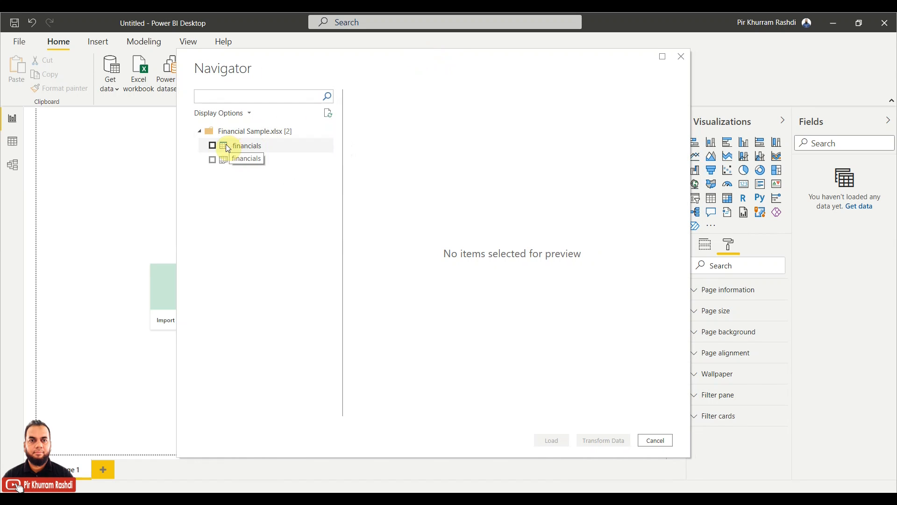
{"action": "left_click", "coordinate": [212, 144]}
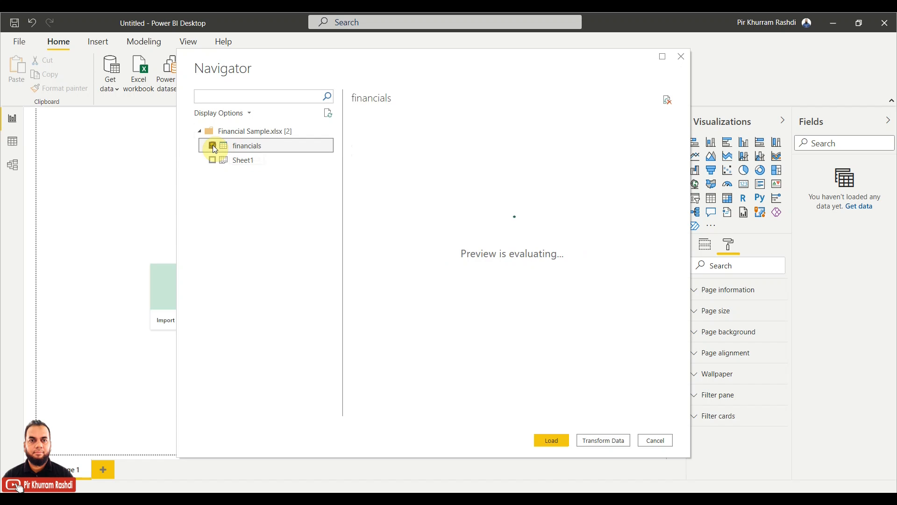
Review all columns in a widened preview of the financials table and open the table in Power Query Editor.
{"action": "left_click_drag", "start_coordinate": [465, 54], "coordinate": [323, 43]}
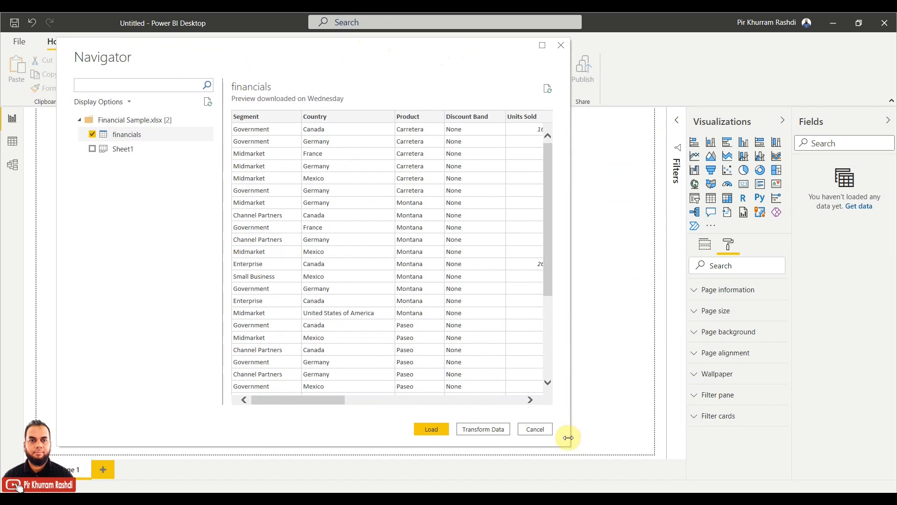
{"action": "left_click_drag", "start_coordinate": [568, 440], "coordinate": [859, 451]}
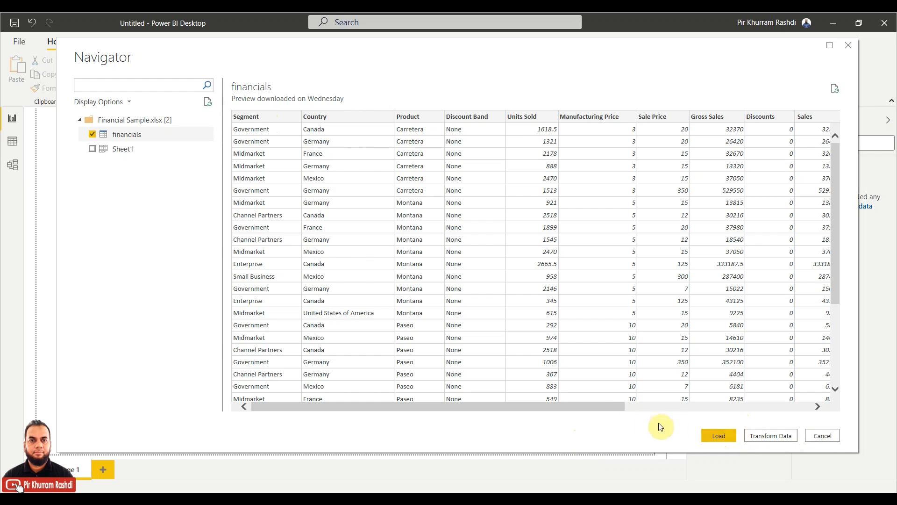
{"action": "left_click_drag", "start_coordinate": [611, 406], "coordinate": [810, 404]}
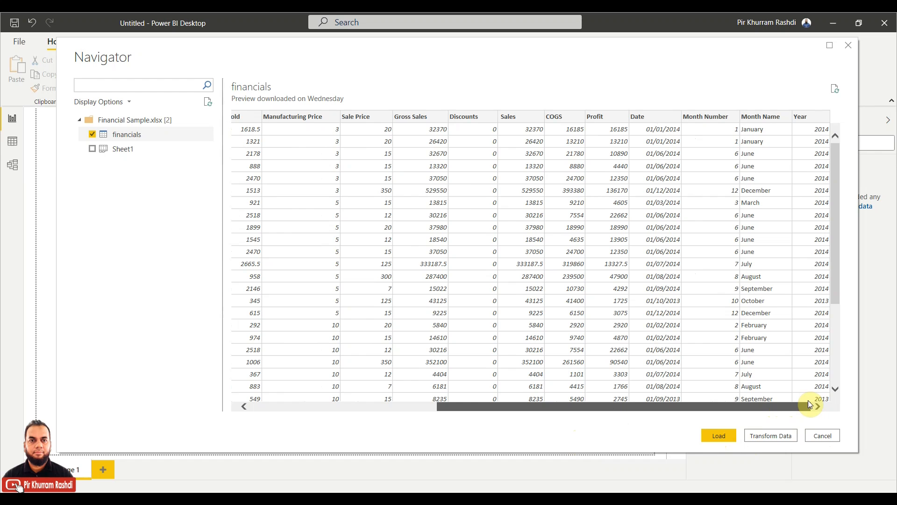
{"action": "left_click_drag", "start_coordinate": [809, 405], "coordinate": [575, 403]}
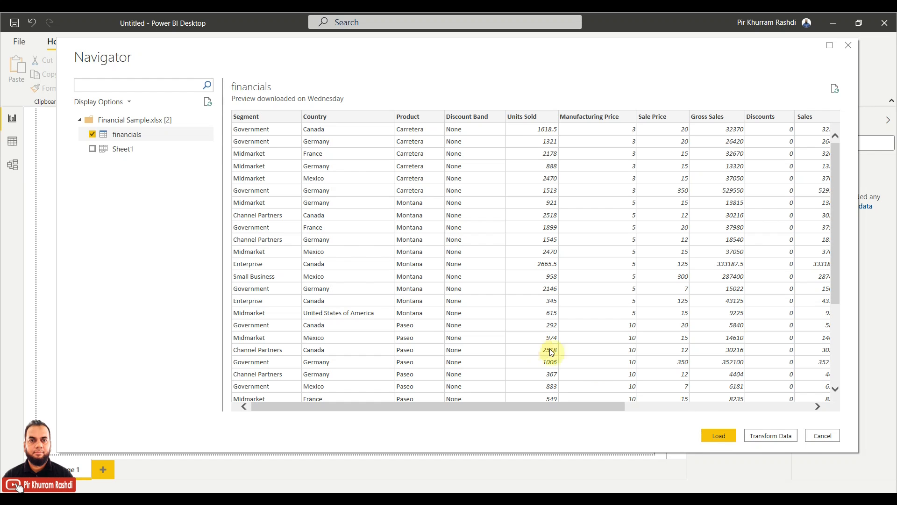
{"action": "left_click", "coordinate": [766, 435]}
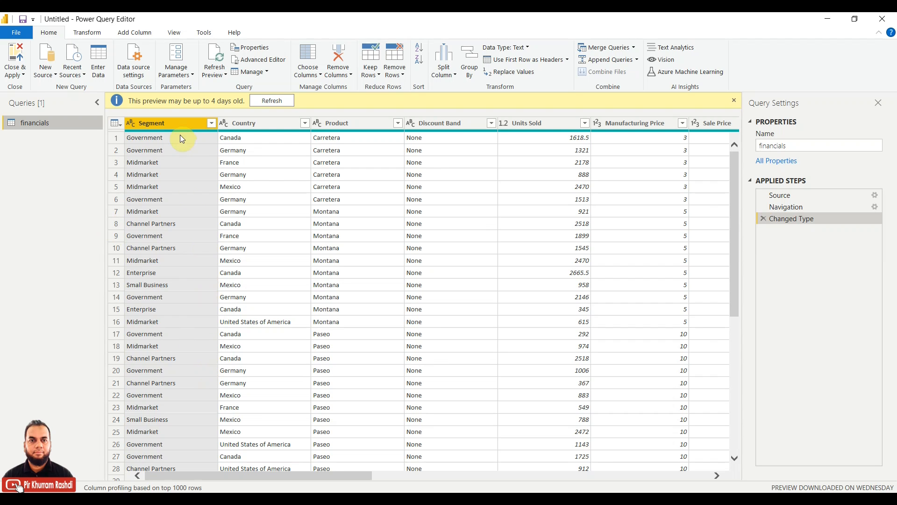
Transform the text in the Segment, Country and Product columns to uppercase.
{"action": "left_click", "coordinate": [177, 123]}
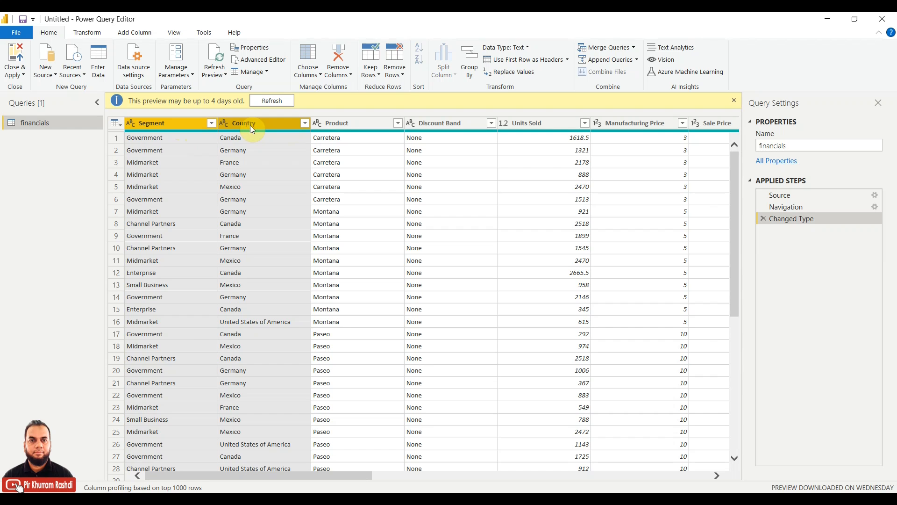
{"action": "left_click", "coordinate": [338, 127], "text": "ctrl"}
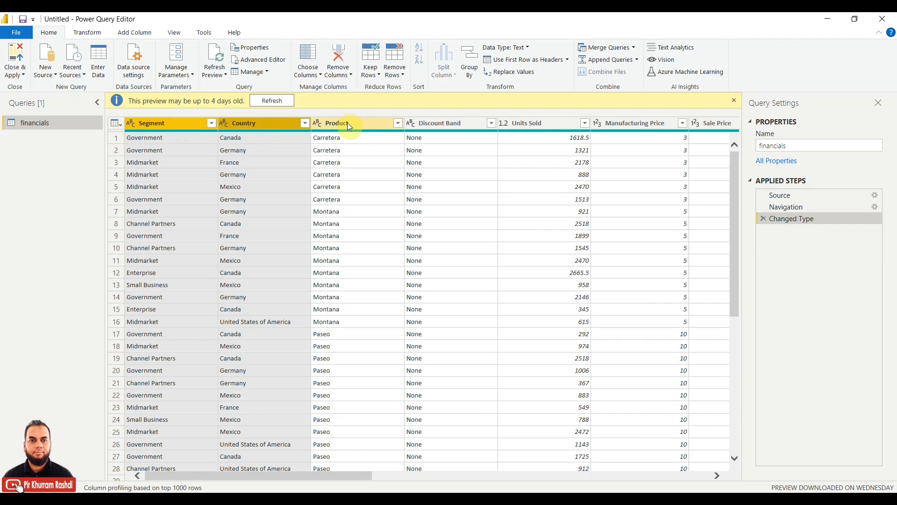
{"action": "left_click", "coordinate": [347, 123], "text": "ctrl"}
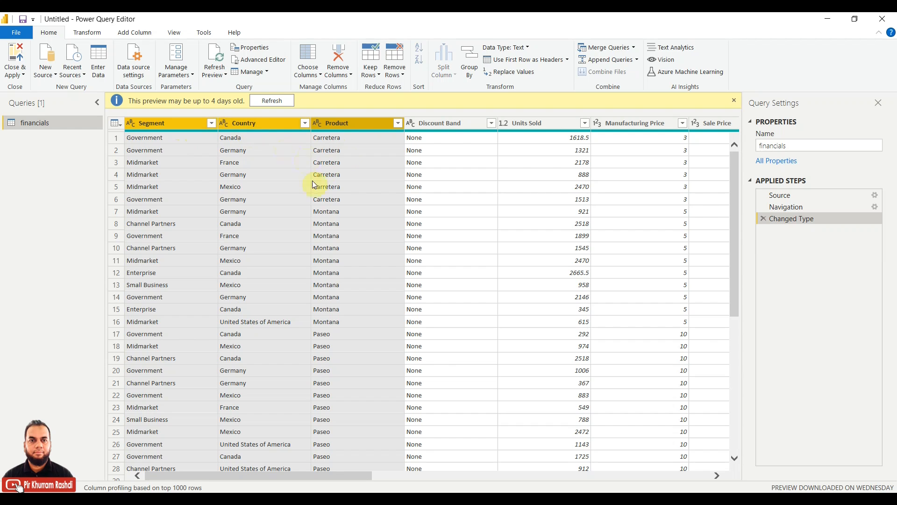
{"action": "right_click", "coordinate": [365, 127]}
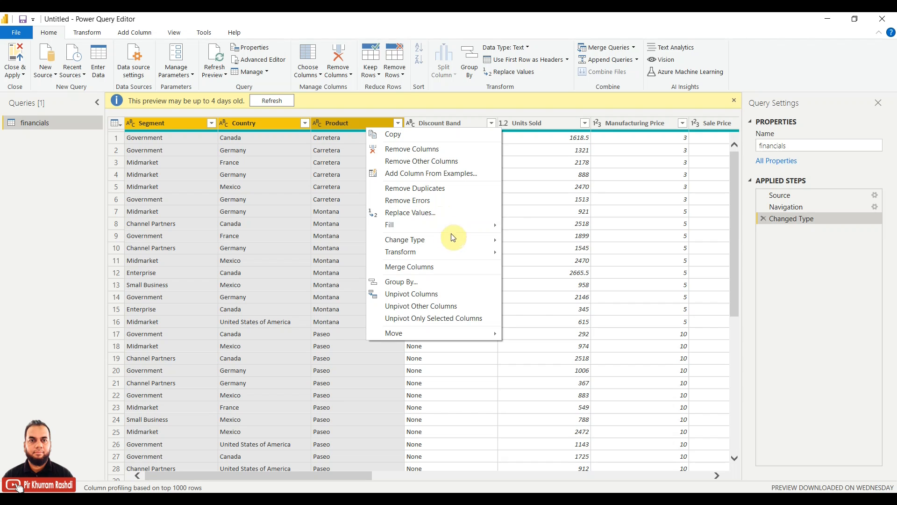
{"action": "mouse_move", "coordinate": [453, 253]}
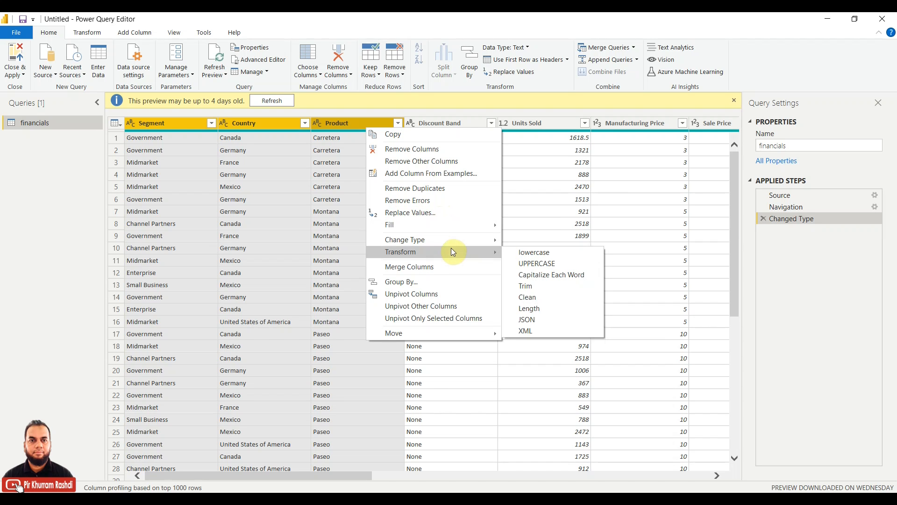
{"action": "left_click", "coordinate": [541, 265]}
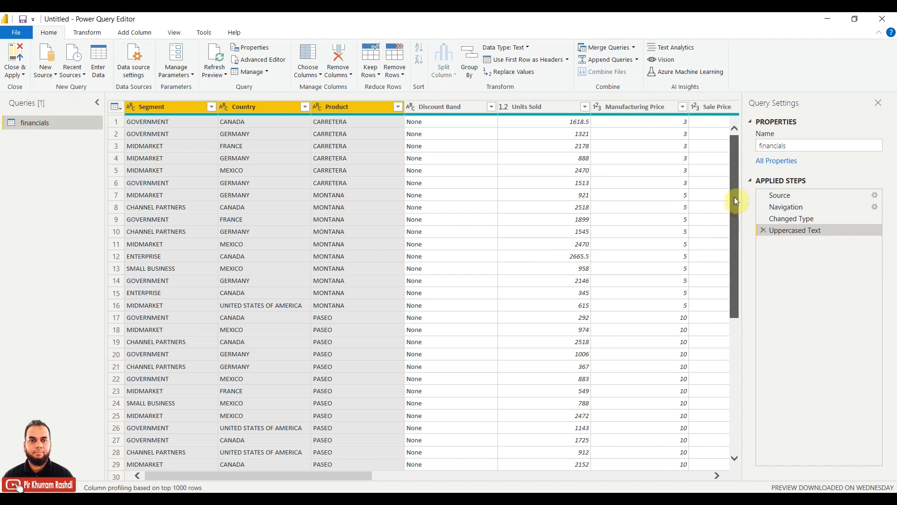
Change the data type of the Units Sold, Gross Sales, Sales, COGS and Profit columns to Whole Number.
{"action": "left_click_drag", "start_coordinate": [339, 476], "coordinate": [448, 478]}
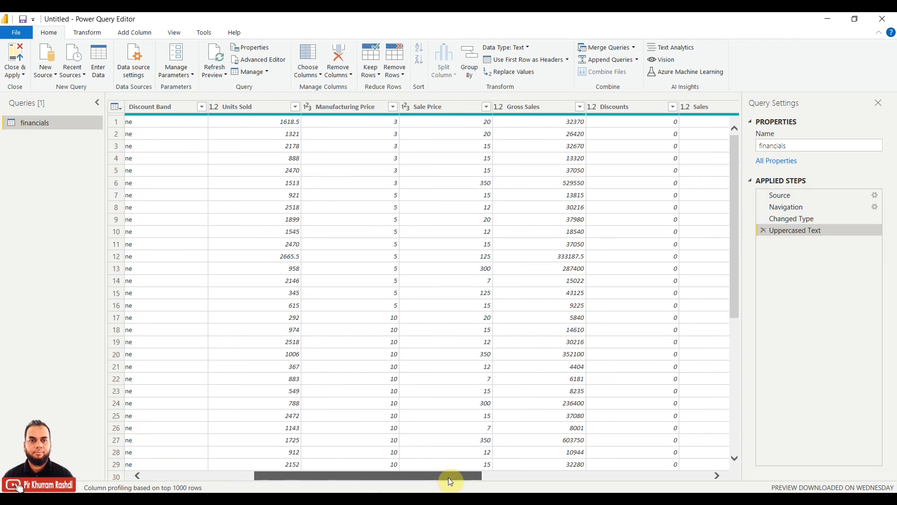
{"action": "left_click", "coordinate": [270, 108]}
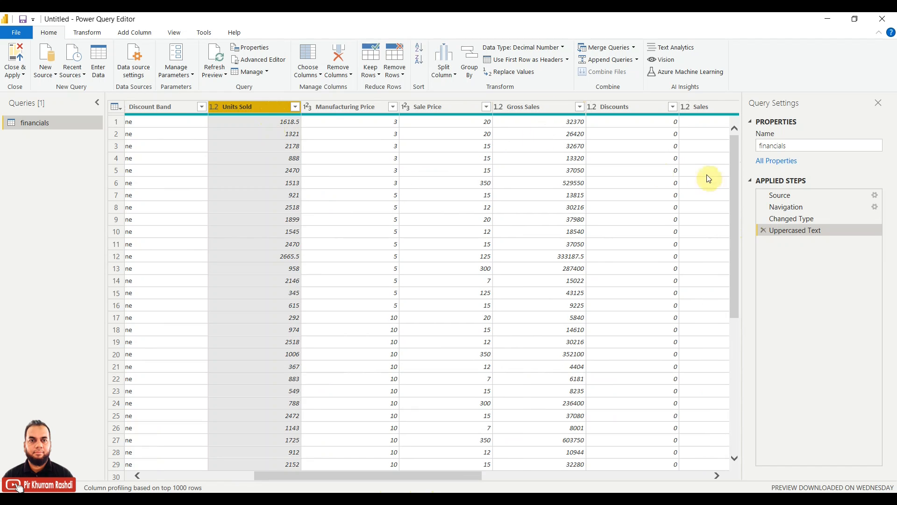
{"action": "left_click", "coordinate": [584, 258]}
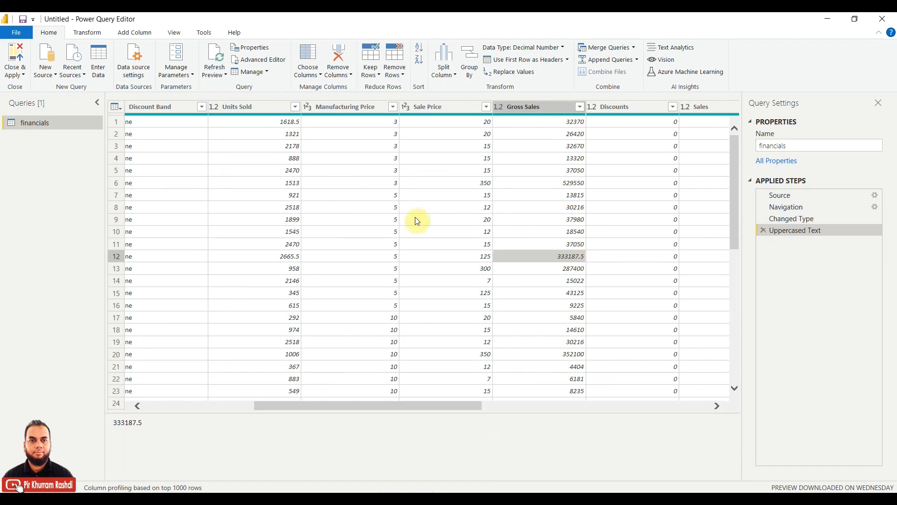
{"action": "left_click", "coordinate": [266, 108]}
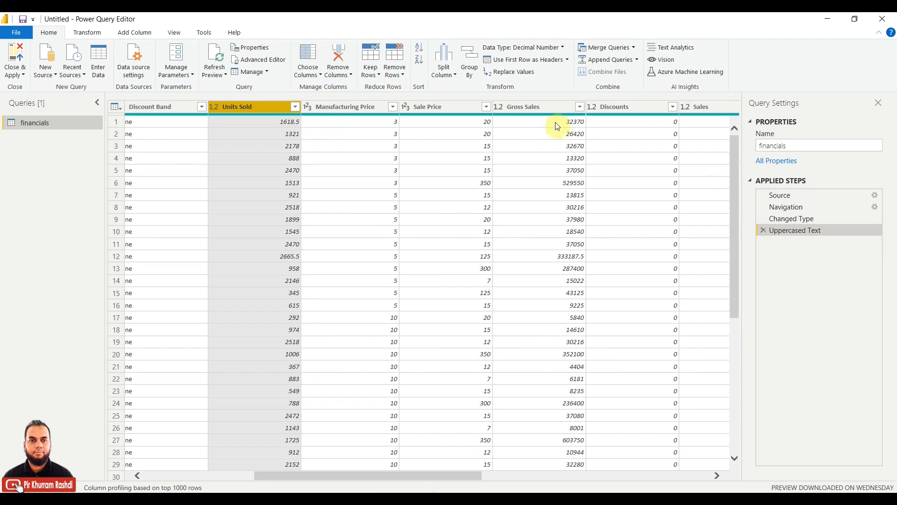
{"action": "left_click", "coordinate": [558, 107], "text": "ctrl"}
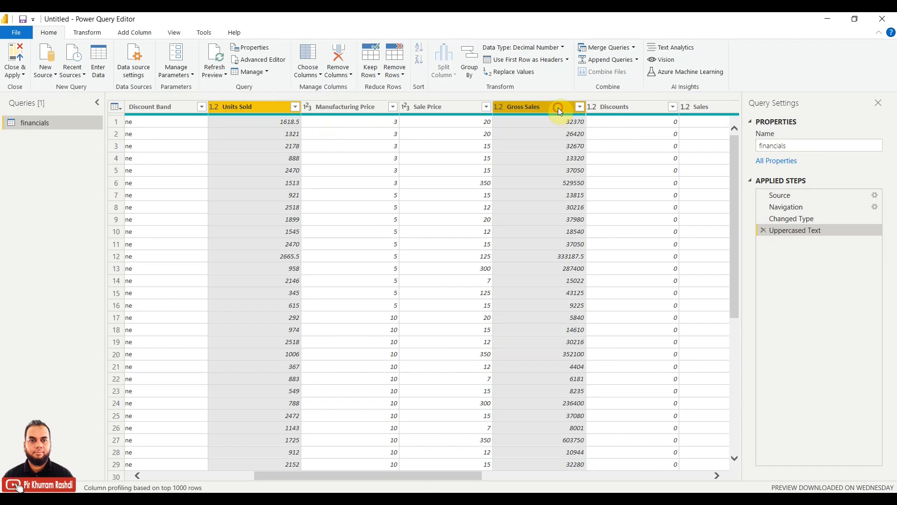
{"action": "left_click_drag", "start_coordinate": [421, 475], "coordinate": [562, 488]}
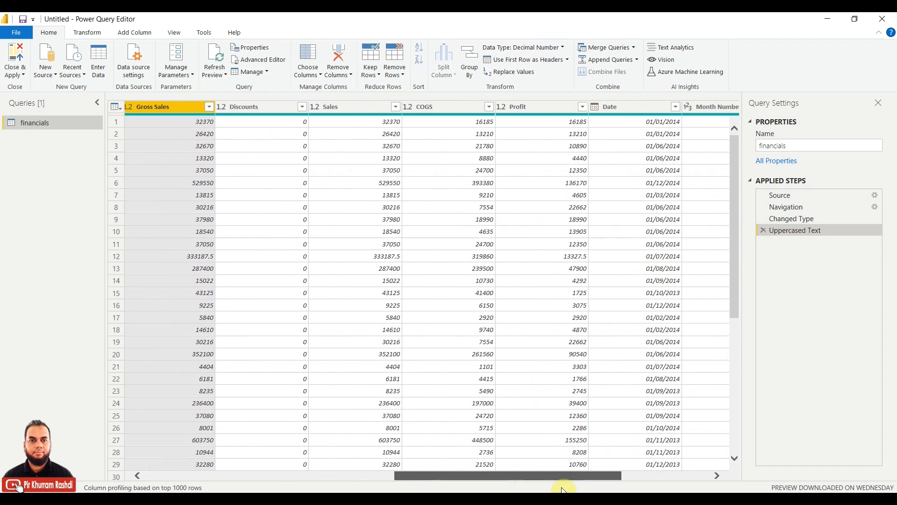
{"action": "left_click", "coordinate": [375, 107], "text": "ctrl"}
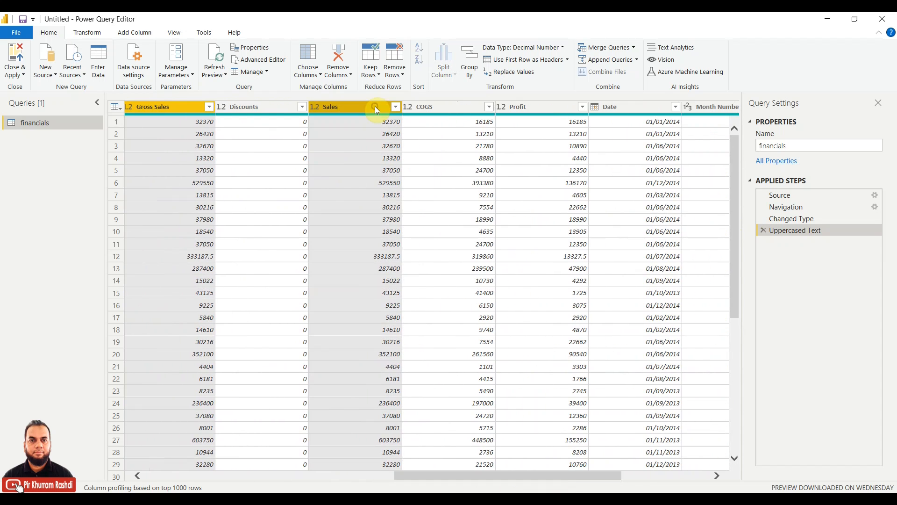
{"action": "left_click", "coordinate": [456, 108], "text": "ctrl"}
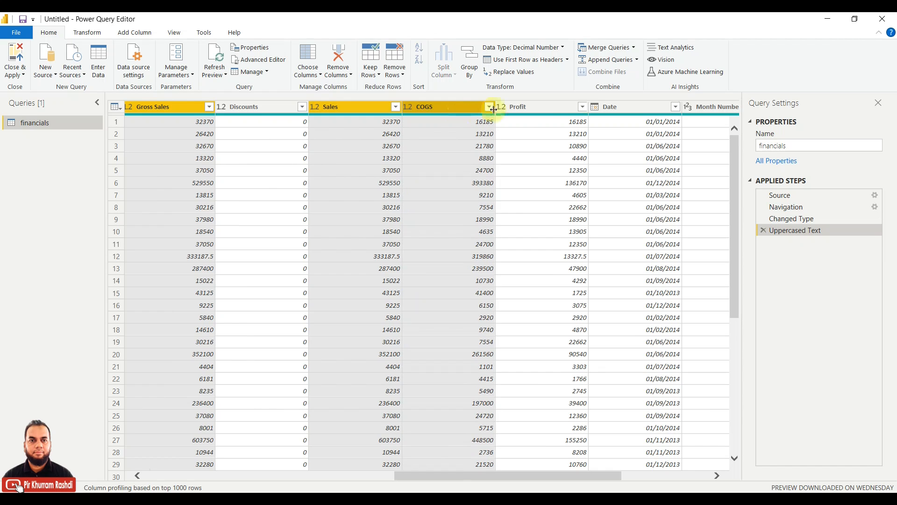
{"action": "left_click", "coordinate": [525, 107], "text": "ctrl"}
{"action": "left_click_drag", "start_coordinate": [627, 481], "coordinate": [545, 487]}
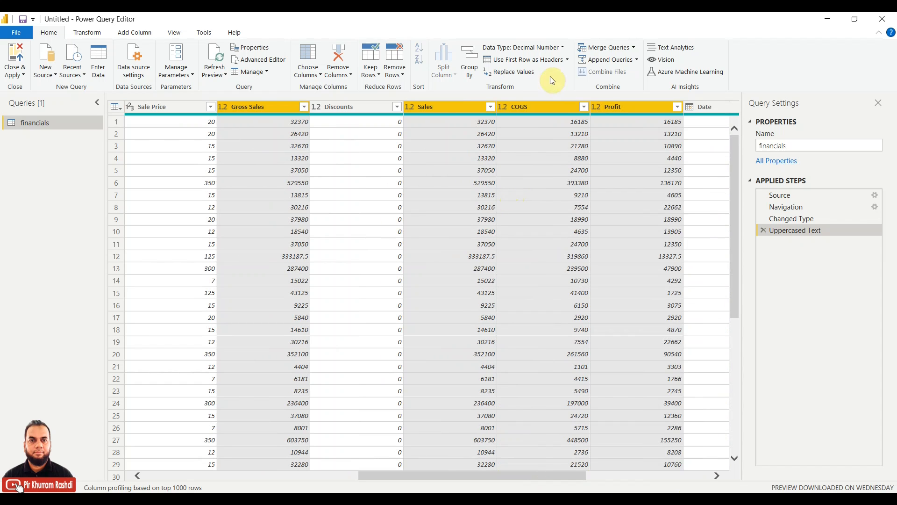
{"action": "left_click", "coordinate": [563, 47]}
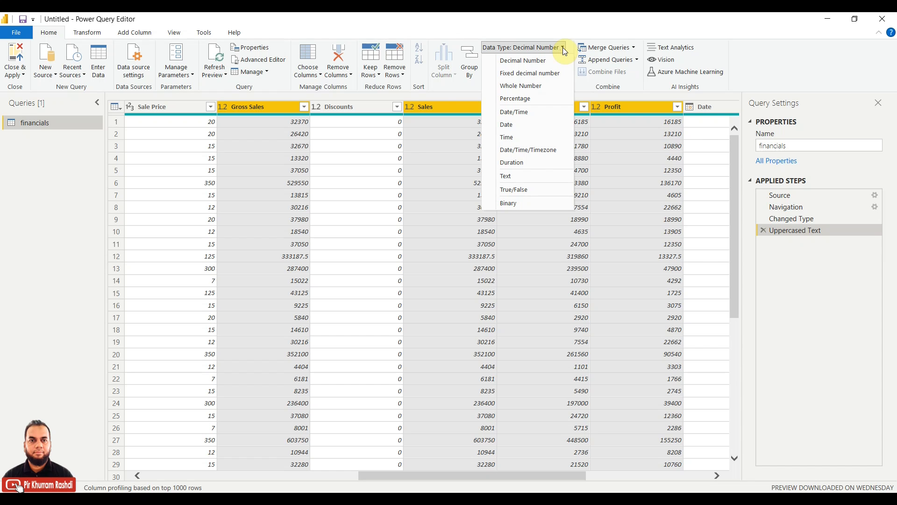
{"action": "right_click", "coordinate": [456, 107]}
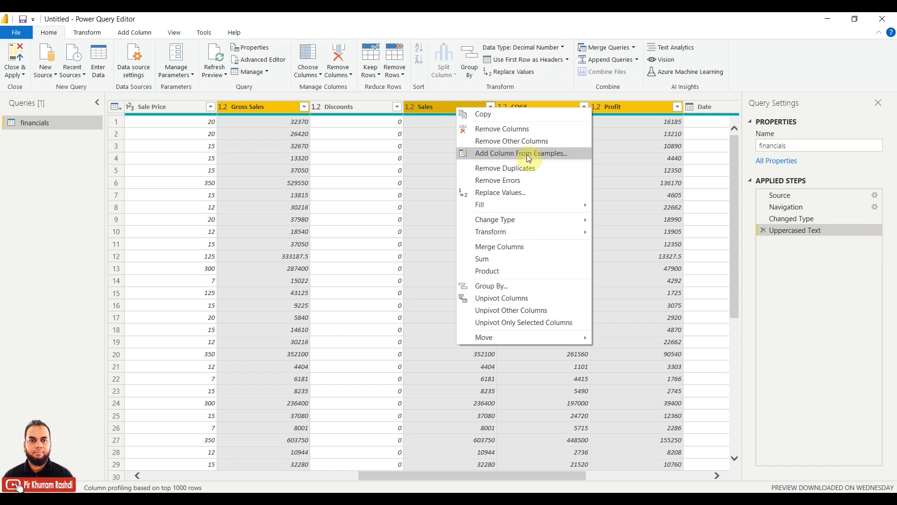
{"action": "mouse_move", "coordinate": [534, 219]}
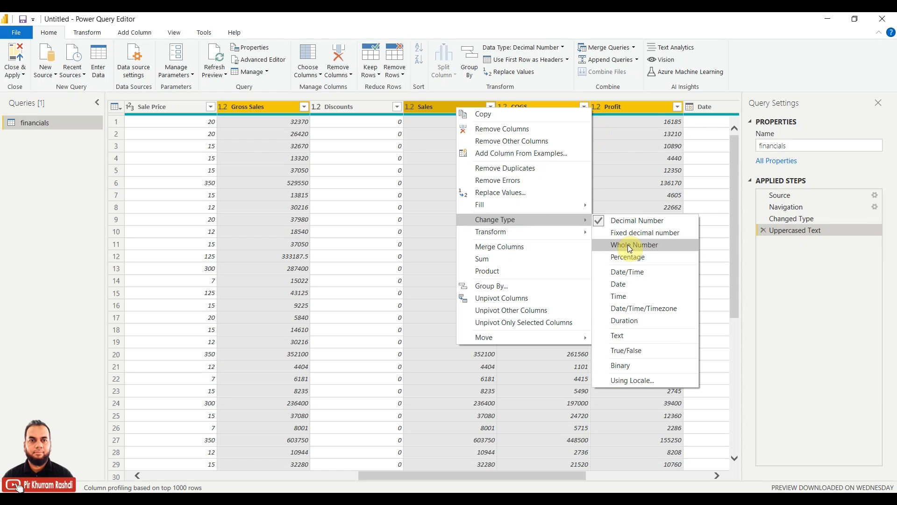
{"action": "left_click", "coordinate": [564, 47]}
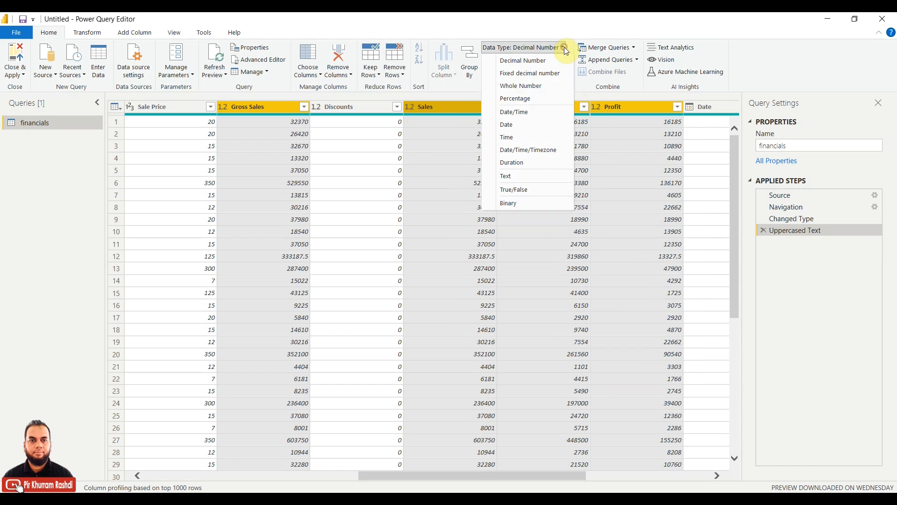
{"action": "left_click", "coordinate": [551, 85]}
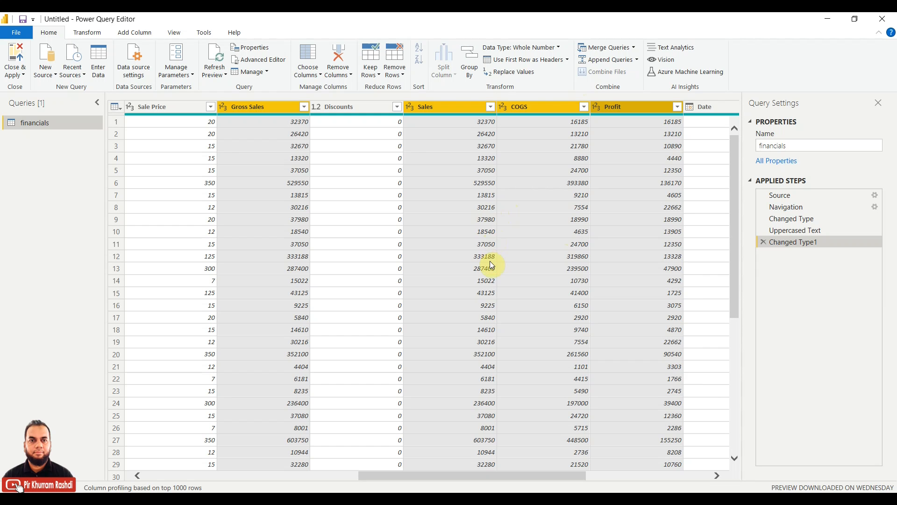
{"action": "left_click", "coordinate": [472, 195]}
Filter the Country column to exclude the rows for MEXICO.
{"action": "left_click_drag", "start_coordinate": [461, 405], "coordinate": [209, 402]}
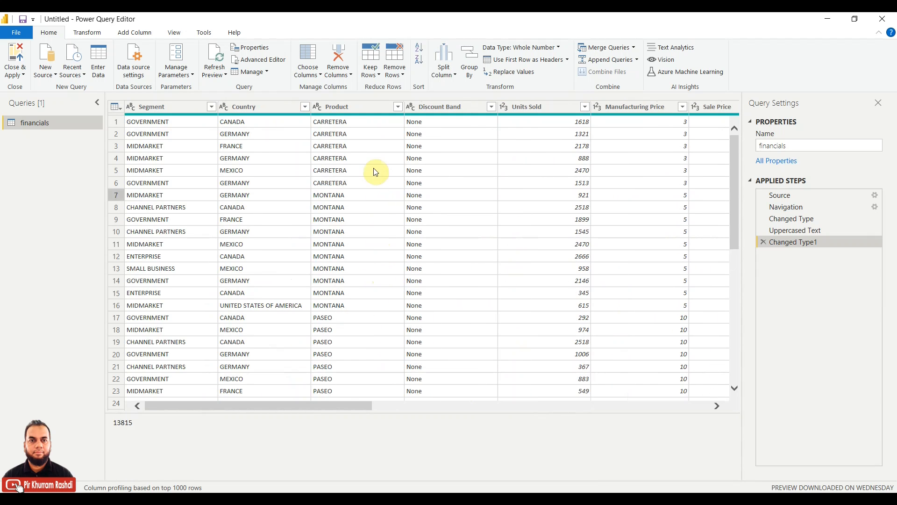
{"action": "left_click", "coordinate": [305, 108]}
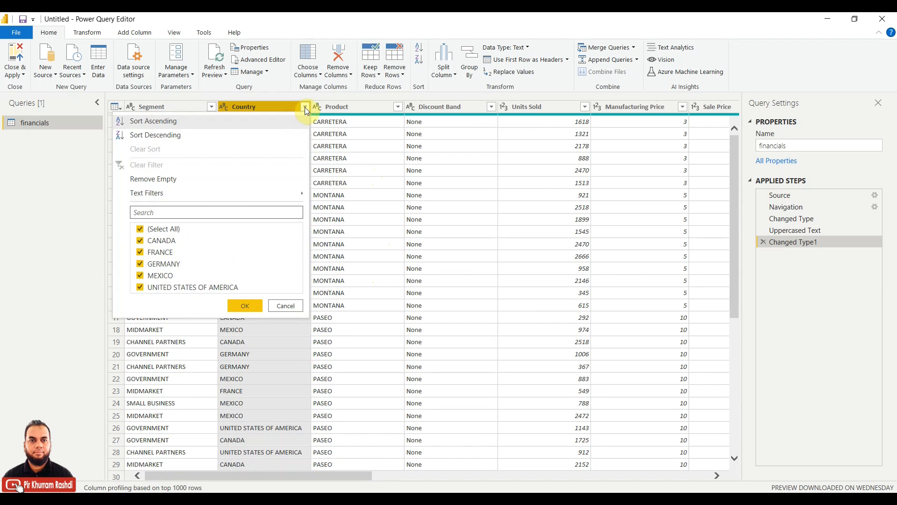
{"action": "left_click", "coordinate": [140, 275]}
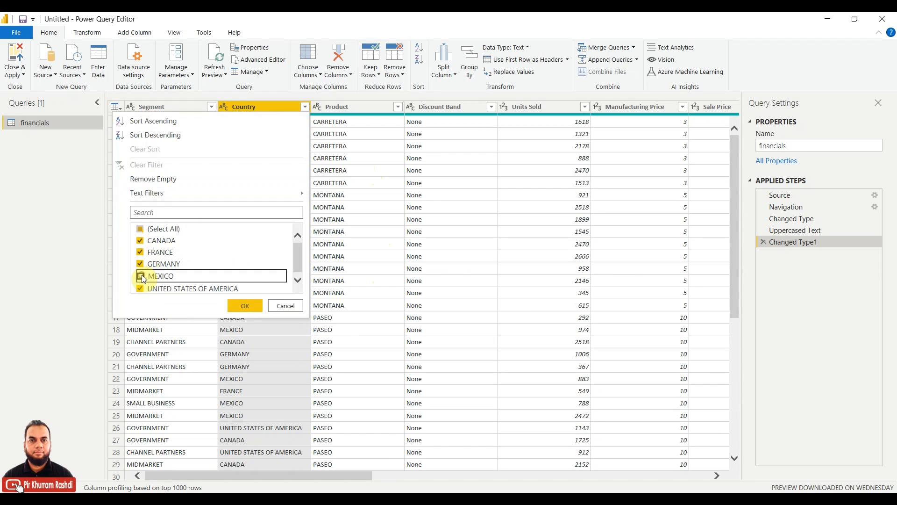
{"action": "left_click", "coordinate": [252, 305]}
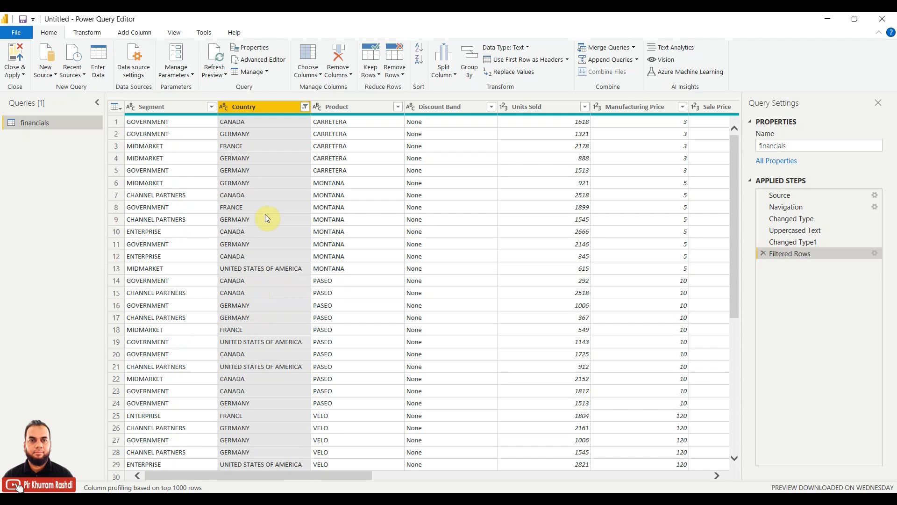
Filter the Profit column to keep only rows with a value greater than or equal to 5000.
{"action": "left_click_drag", "start_coordinate": [360, 475], "coordinate": [711, 469]}
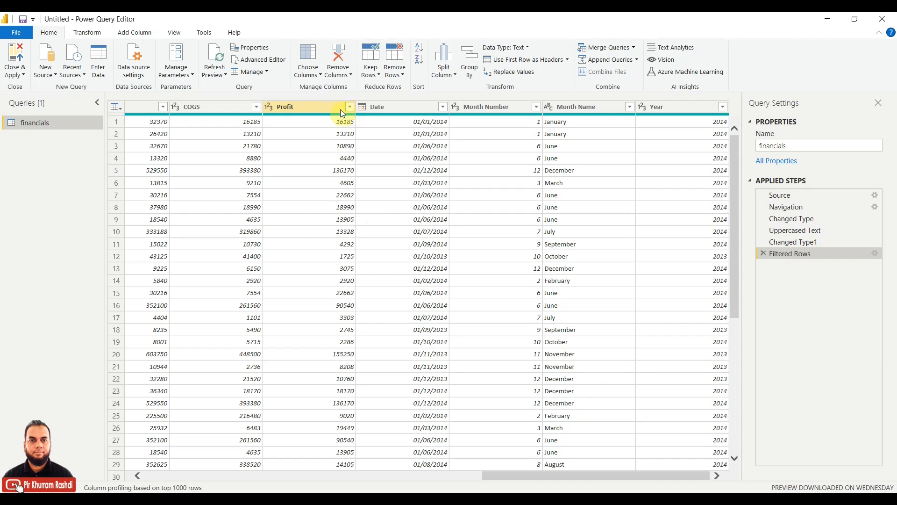
{"action": "left_click", "coordinate": [308, 111]}
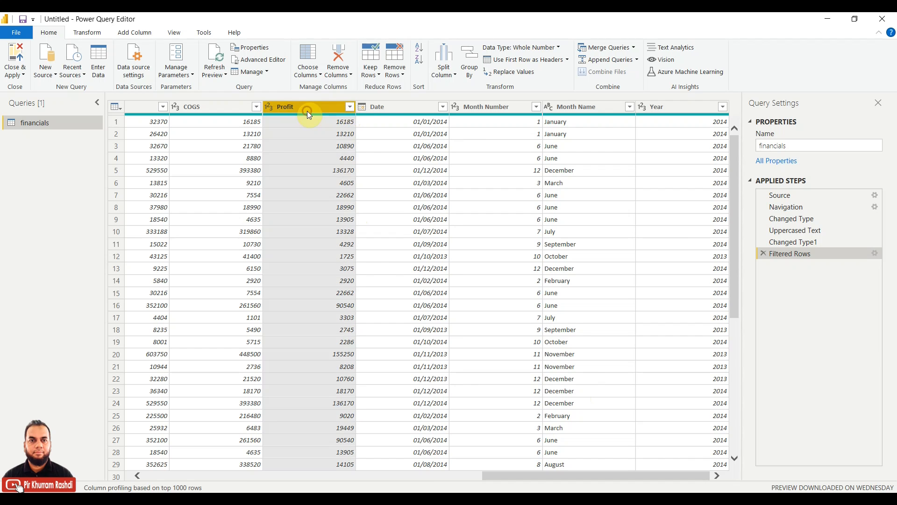
{"action": "right_click", "coordinate": [312, 108]}
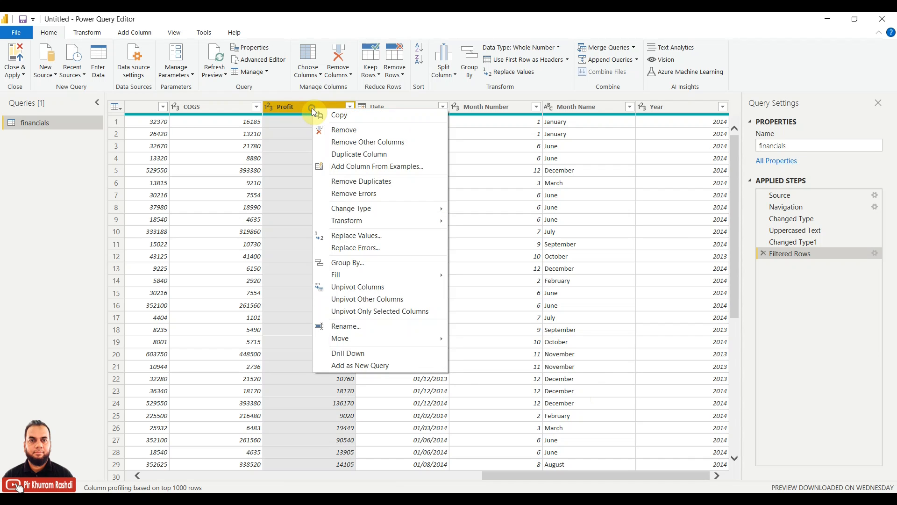
{"action": "left_click", "coordinate": [353, 105]}
{"action": "left_click", "coordinate": [353, 106]}
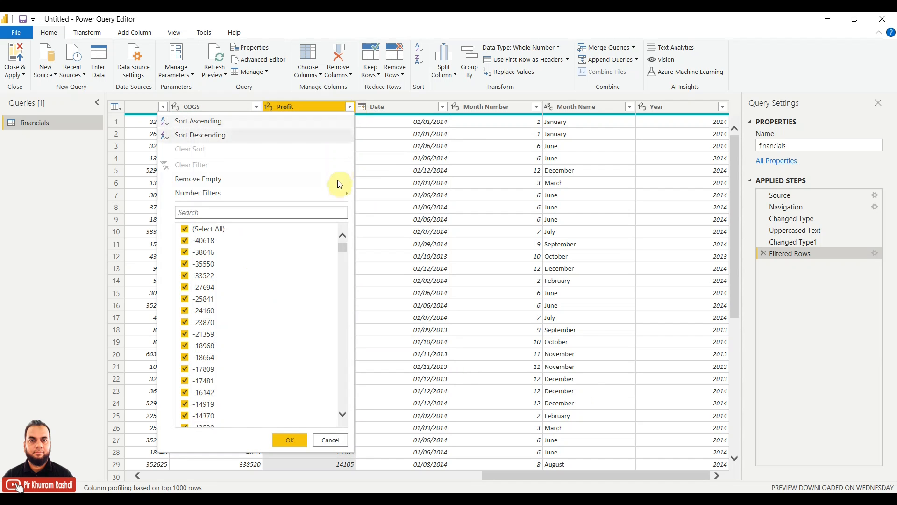
{"action": "mouse_move", "coordinate": [338, 190]}
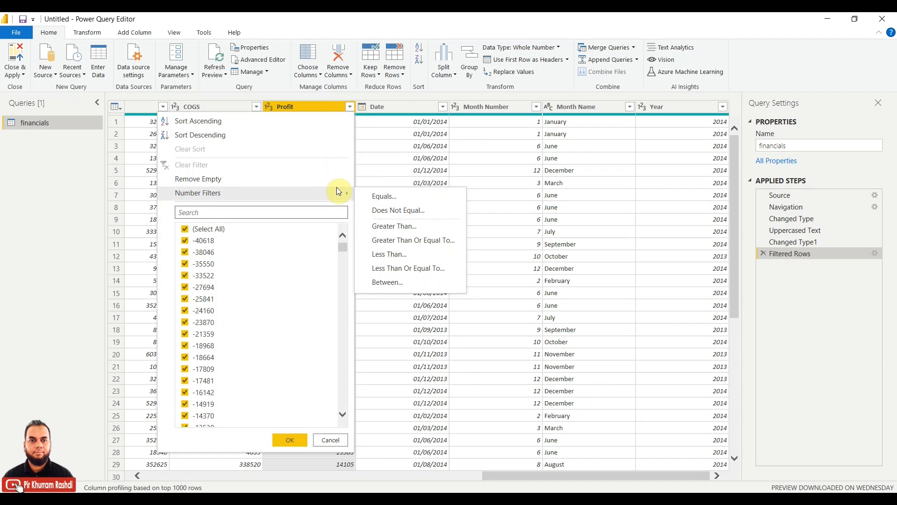
{"action": "left_click", "coordinate": [383, 240]}
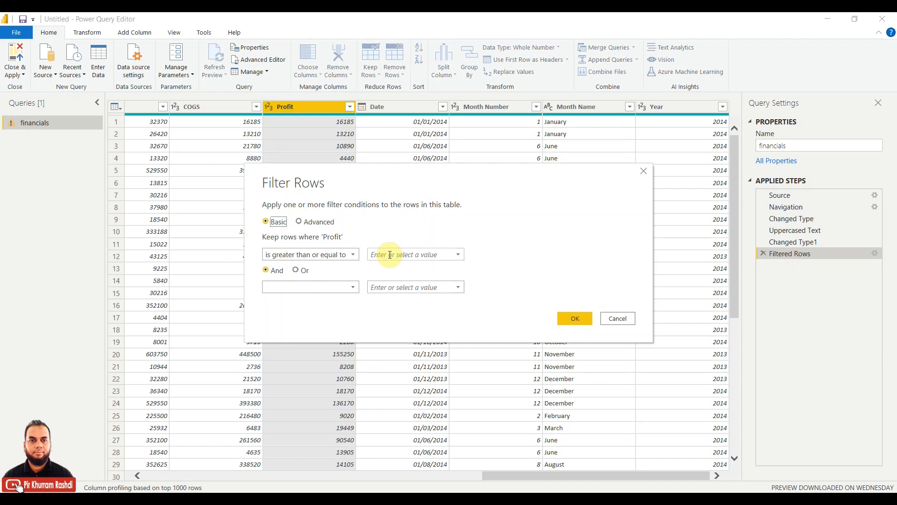
{"action": "left_click", "coordinate": [390, 255]}
{"action": "type", "text": "1000"}
{"action": "key", "text": "BackSpace"}
{"action": "type", "text": "5000"}
{"action": "left_click", "coordinate": [568, 320]}
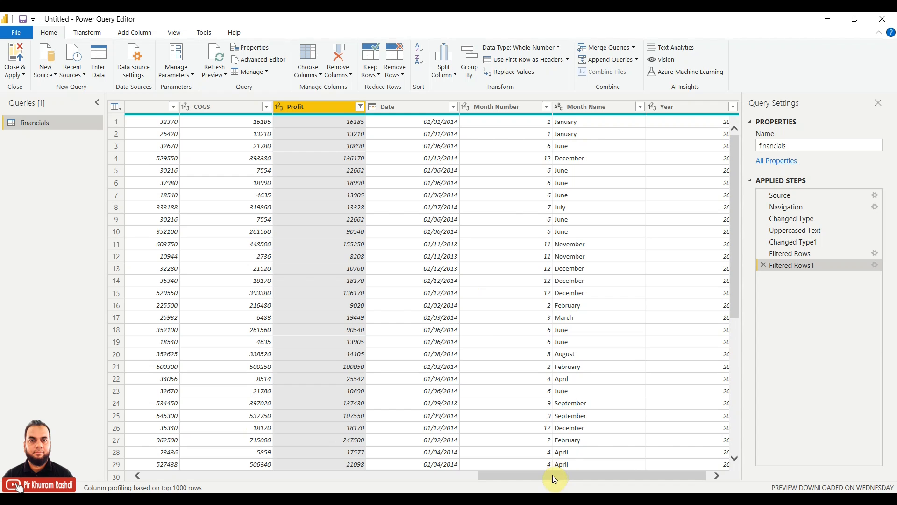
Rename the Product column to Product Name.
{"action": "left_click_drag", "start_coordinate": [553, 475], "coordinate": [196, 463]}
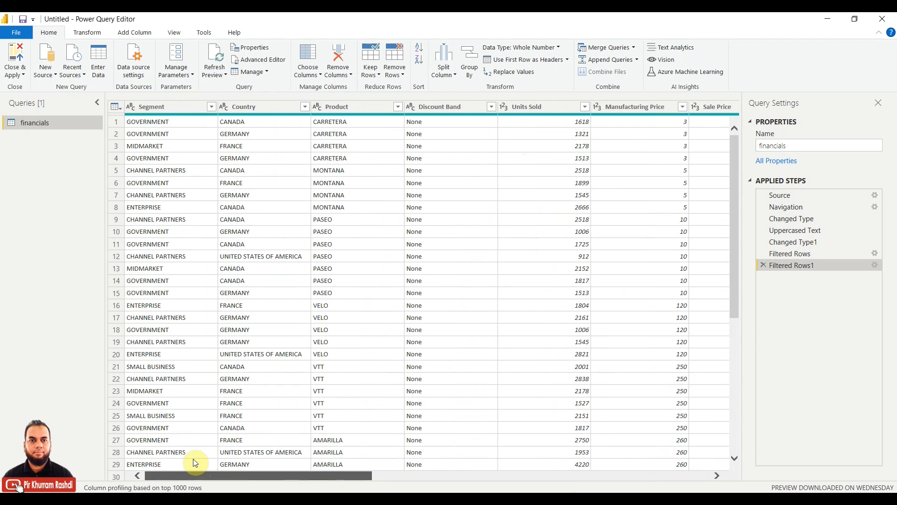
{"action": "right_click", "coordinate": [365, 108]}
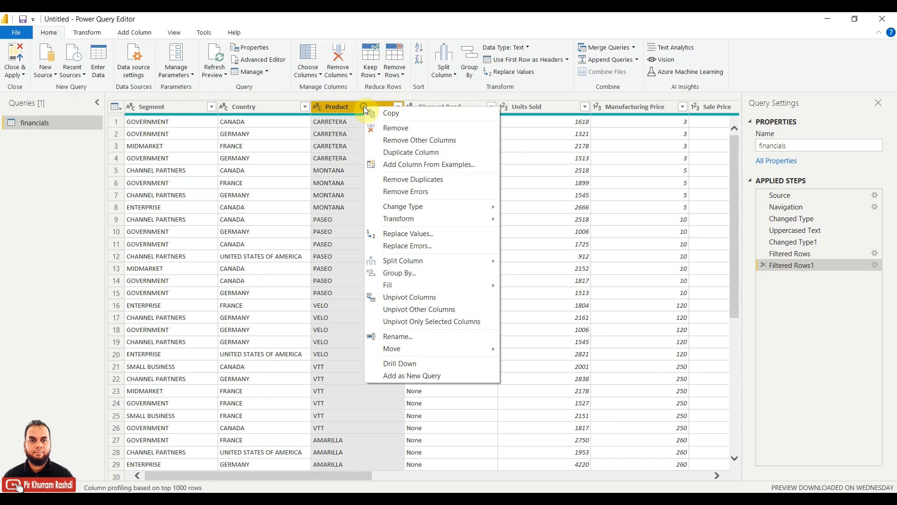
{"action": "left_click", "coordinate": [398, 335]}
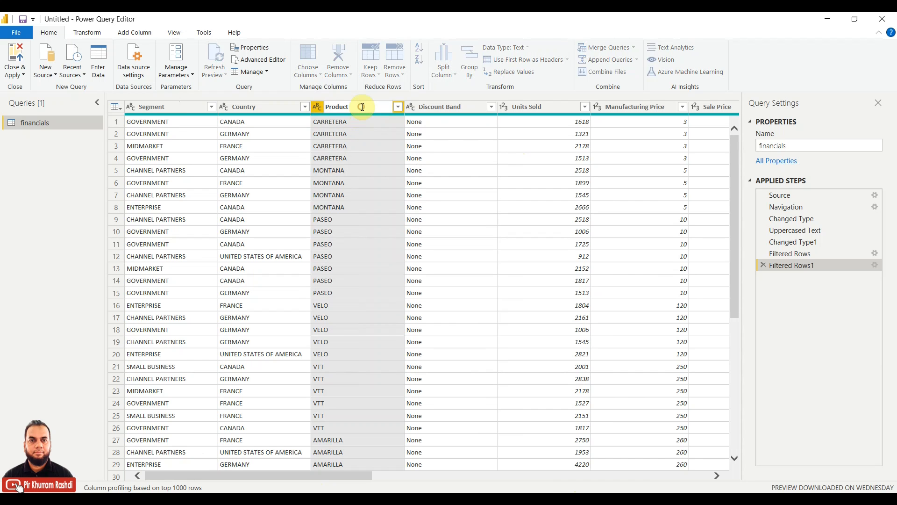
{"action": "type", "text": "Name"}
{"action": "key", "text": "Return"}
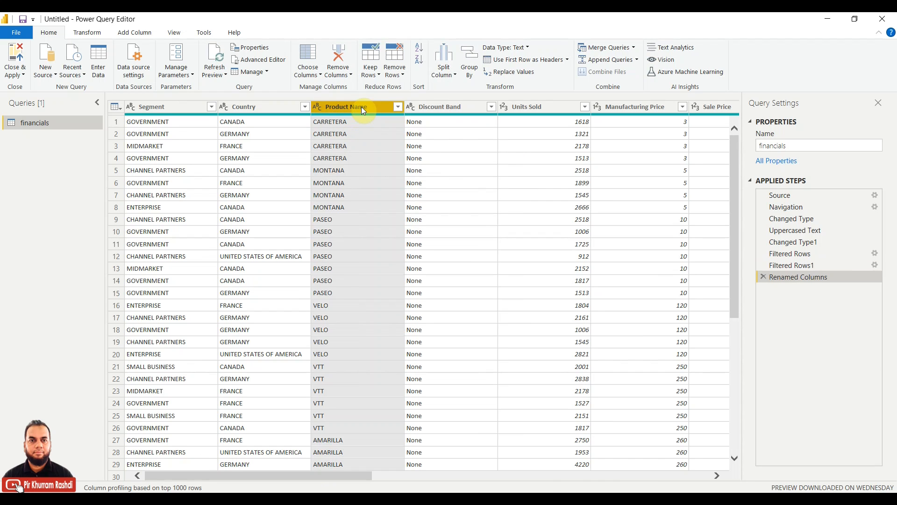
{"action": "left_click", "coordinate": [353, 146]}
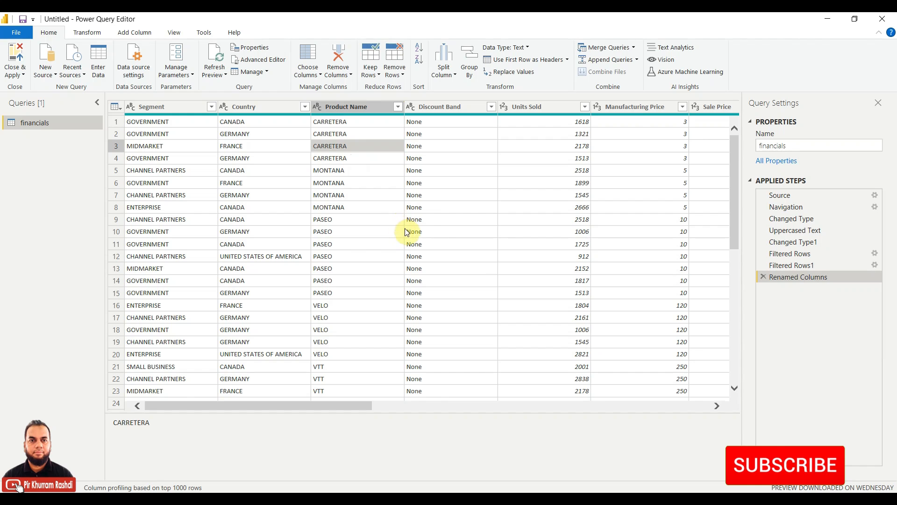
{"action": "left_click", "coordinate": [438, 220]}
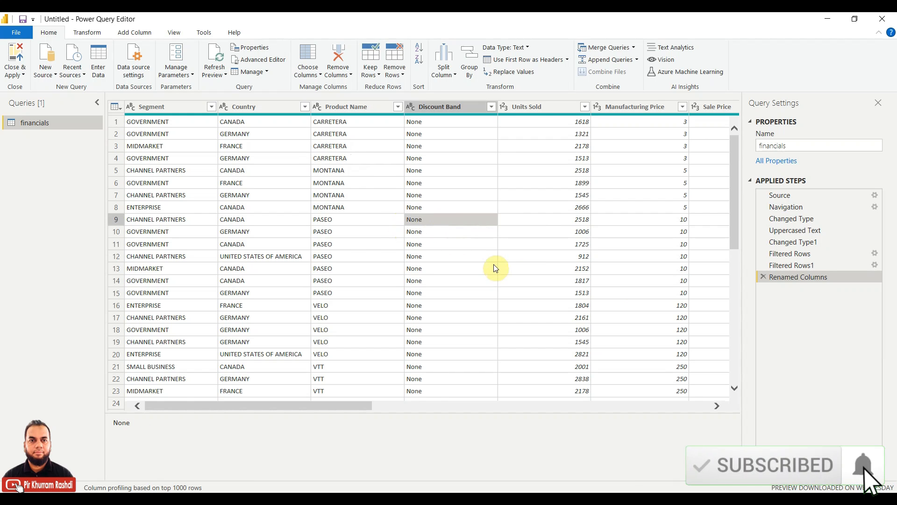
Delete the applied step Filtered Rows1, which filters the Profit column, and confirm its removal.
{"action": "left_click", "coordinate": [782, 266]}
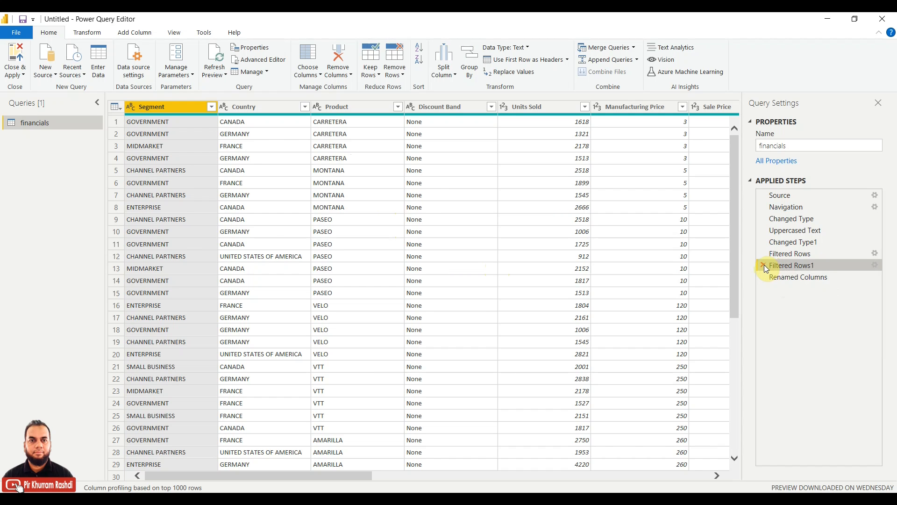
{"action": "left_click", "coordinate": [764, 265]}
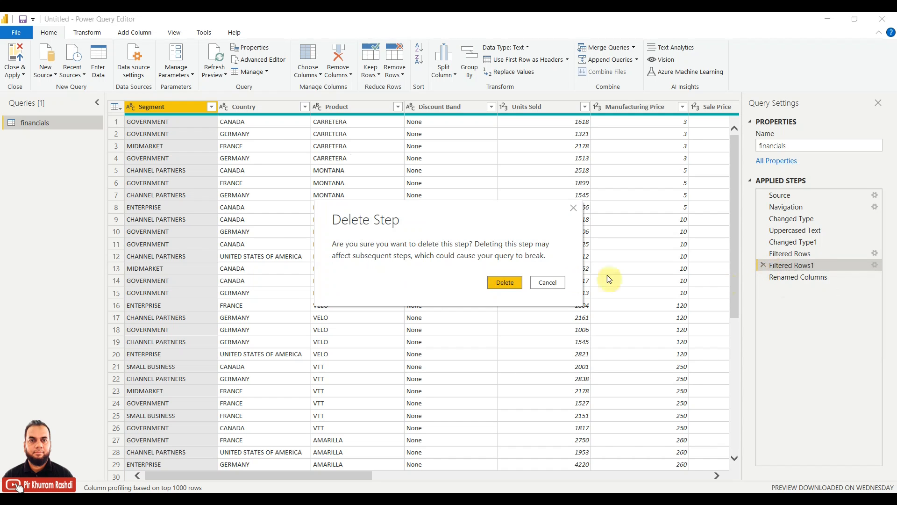
{"action": "left_click", "coordinate": [513, 282]}
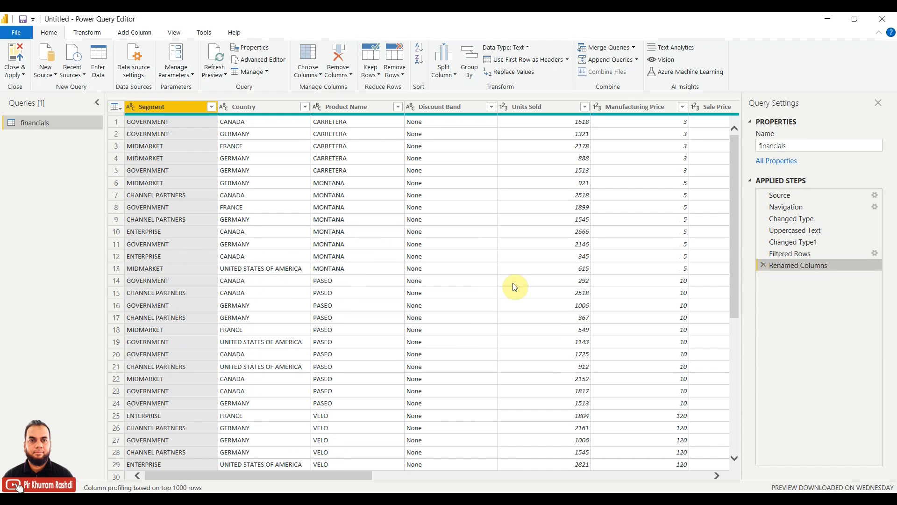
{"action": "left_click_drag", "start_coordinate": [346, 475], "coordinate": [273, 483]}
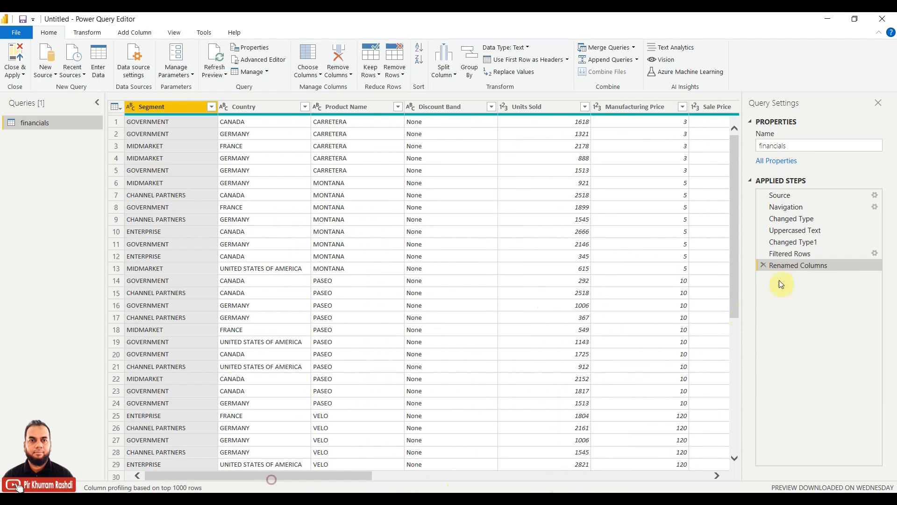
Apply the pending changes to the financials query and close the Power Query Editor.
{"action": "left_click_drag", "start_coordinate": [734, 219], "coordinate": [743, 363]}
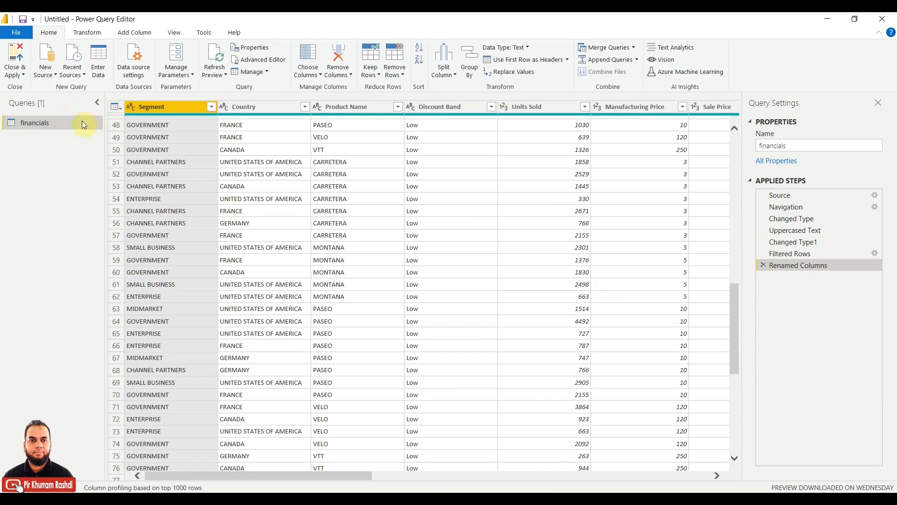
{"action": "left_click", "coordinate": [22, 74]}
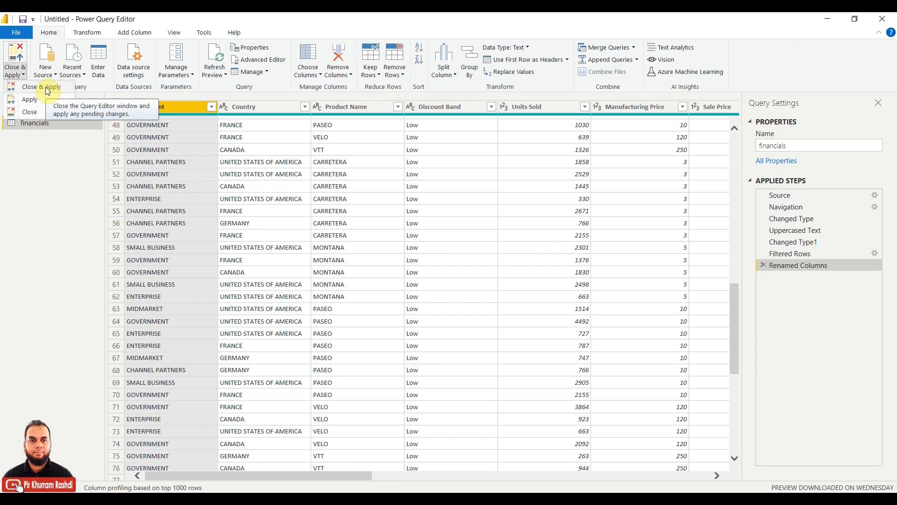
{"action": "left_click", "coordinate": [46, 87]}
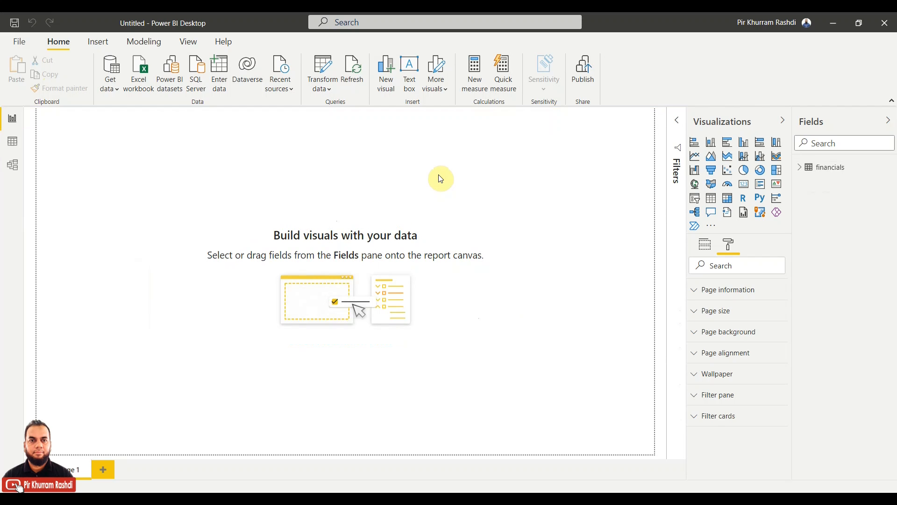
Expand the financials table in a widened field list and create a column chart of Gross Sales on the report page.
{"action": "left_click", "coordinate": [799, 174]}
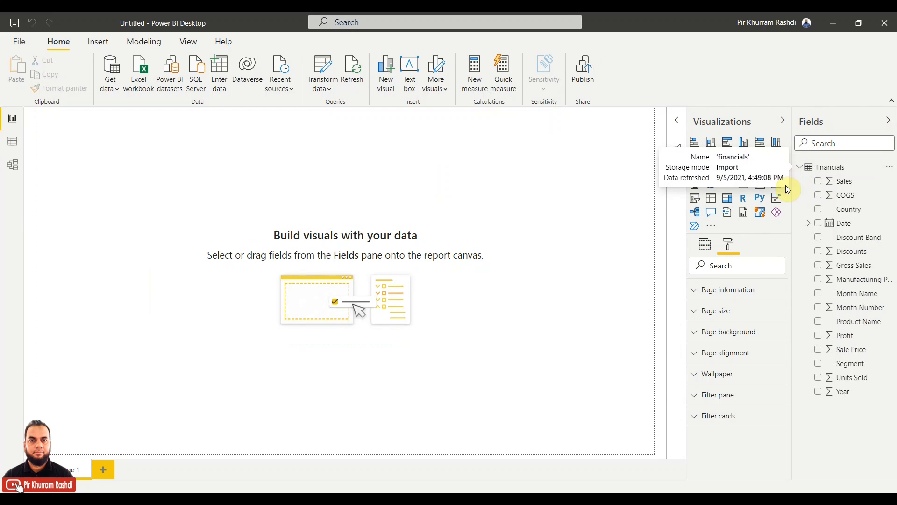
{"action": "left_click_drag", "start_coordinate": [792, 182], "coordinate": [710, 181]}
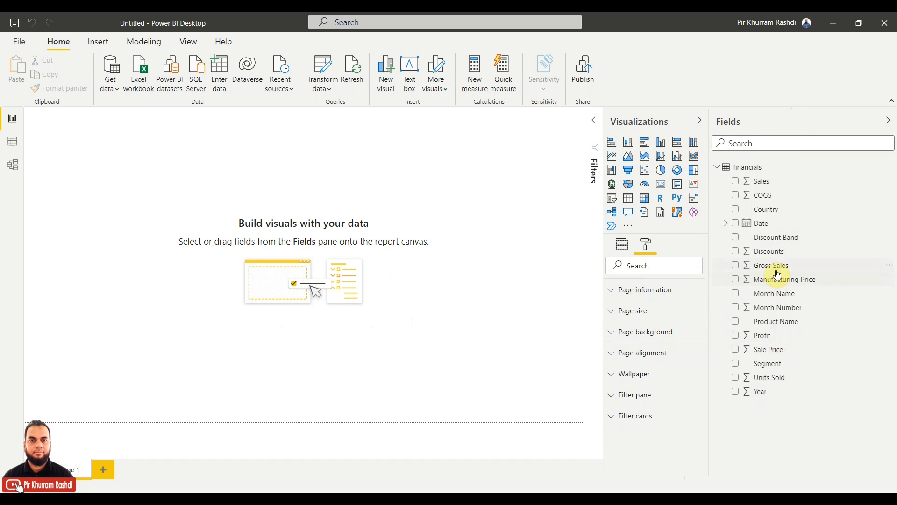
{"action": "left_click_drag", "start_coordinate": [778, 273], "coordinate": [395, 182]}
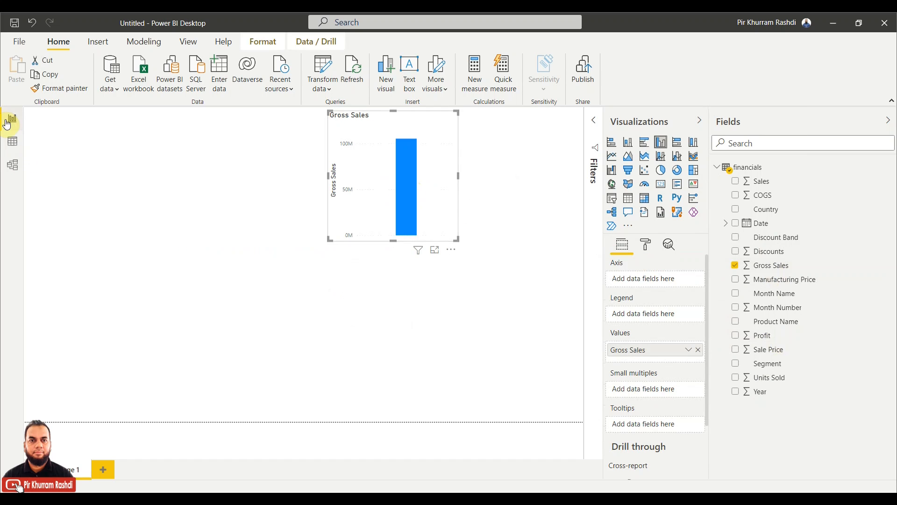
Widen the Gross Sales column chart and add the Date field to its axis.
{"action": "left_click_drag", "start_coordinate": [454, 240], "coordinate": [549, 240]}
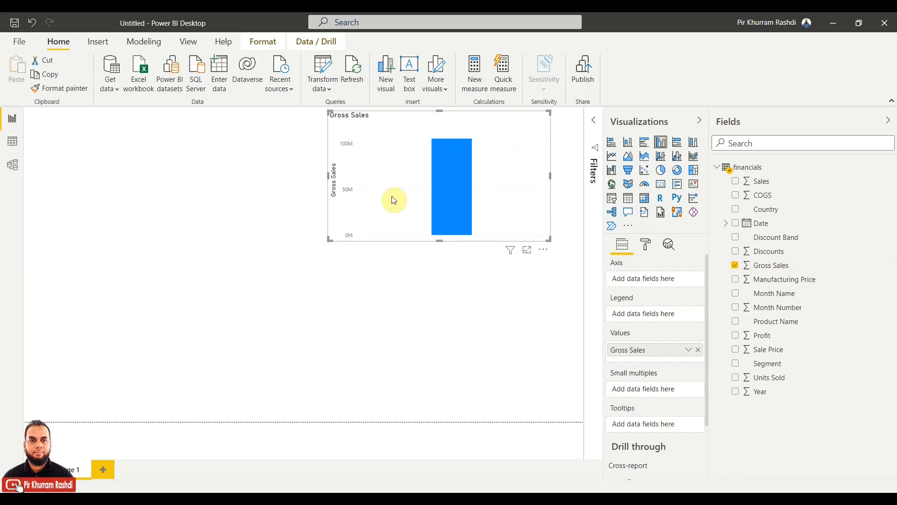
{"action": "left_click_drag", "start_coordinate": [333, 186], "coordinate": [260, 174]}
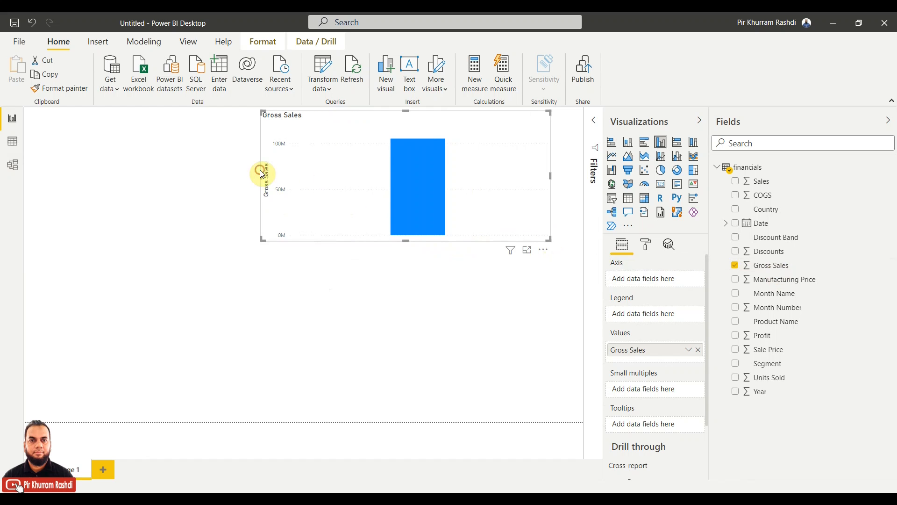
{"action": "mouse_move", "coordinate": [412, 183]}
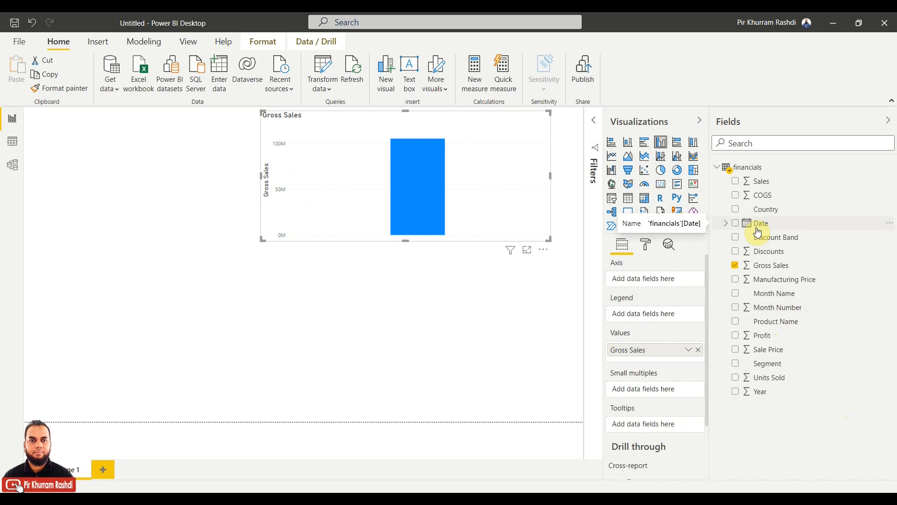
{"action": "left_click_drag", "start_coordinate": [757, 229], "coordinate": [355, 180]}
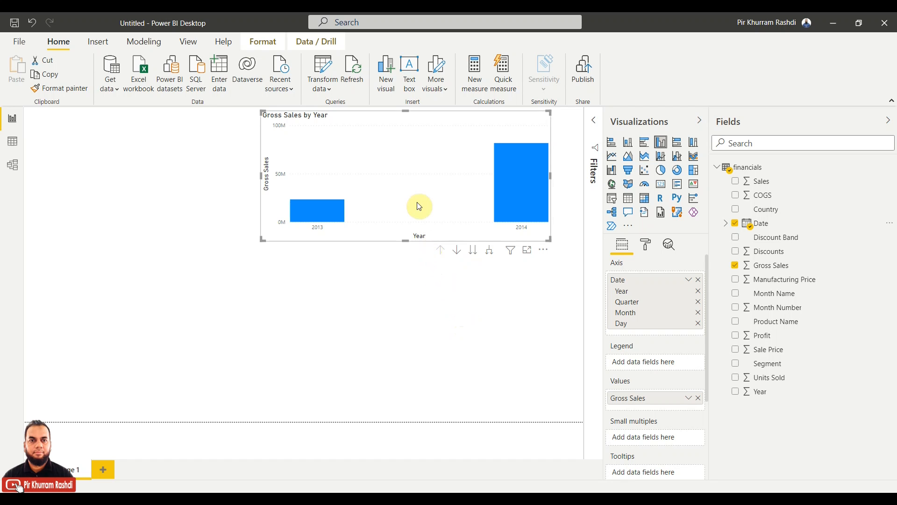
{"action": "left_click_drag", "start_coordinate": [417, 207], "coordinate": [422, 216]}
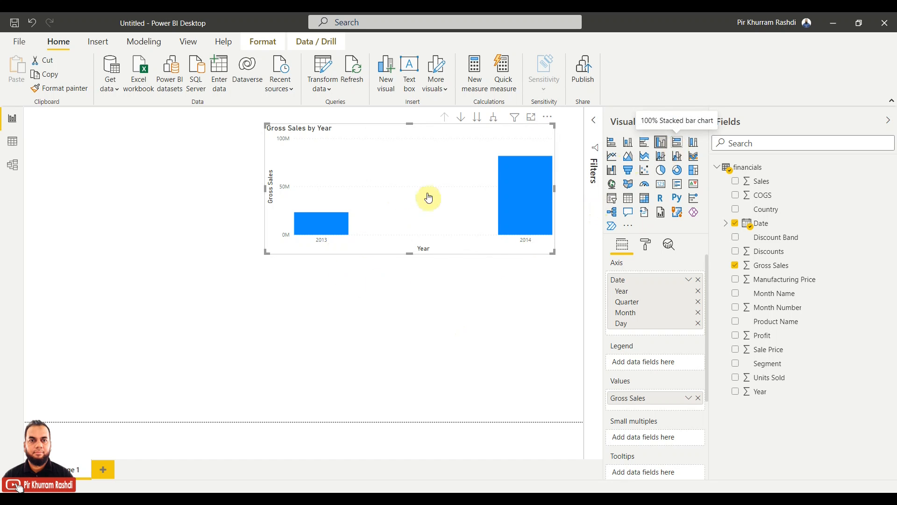
Try the 100% stacked bar and 100% stacked column types on the Gross Sales visual, and convert it to a line chart.
{"action": "left_click", "coordinate": [676, 144]}
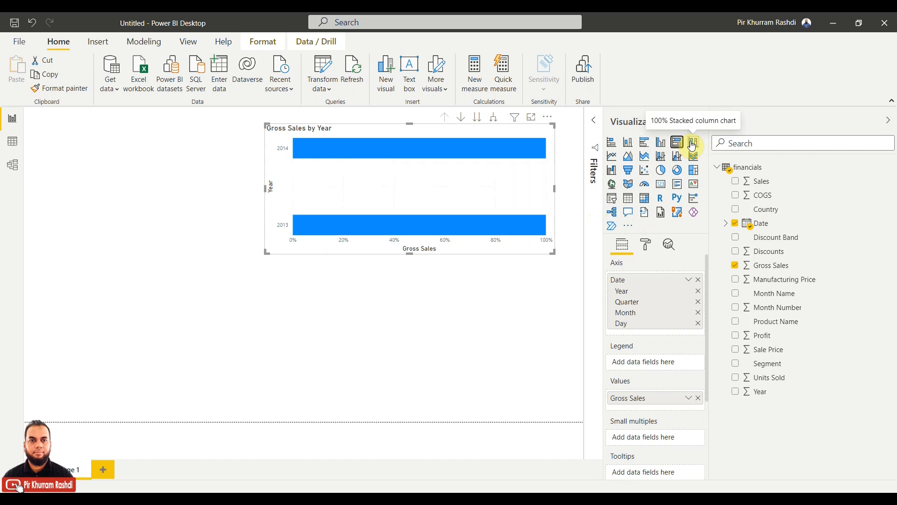
{"action": "left_click", "coordinate": [692, 145]}
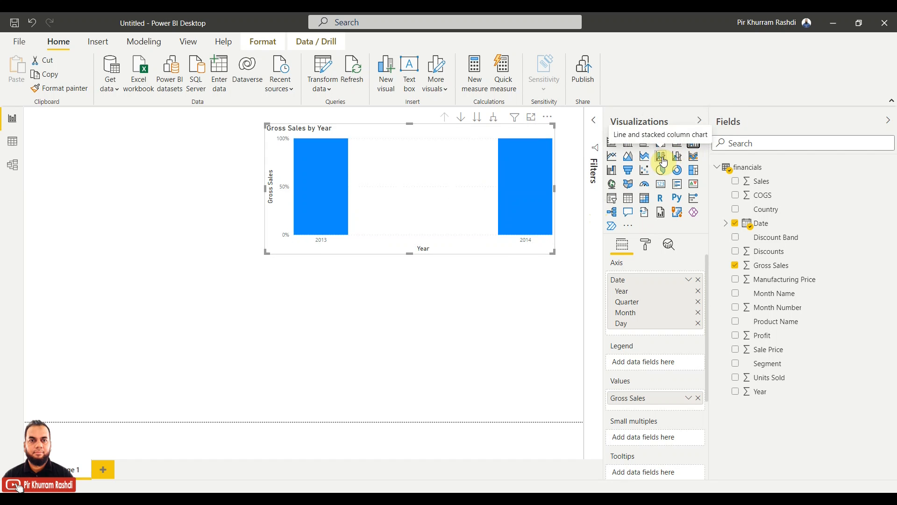
{"action": "left_click", "coordinate": [618, 159]}
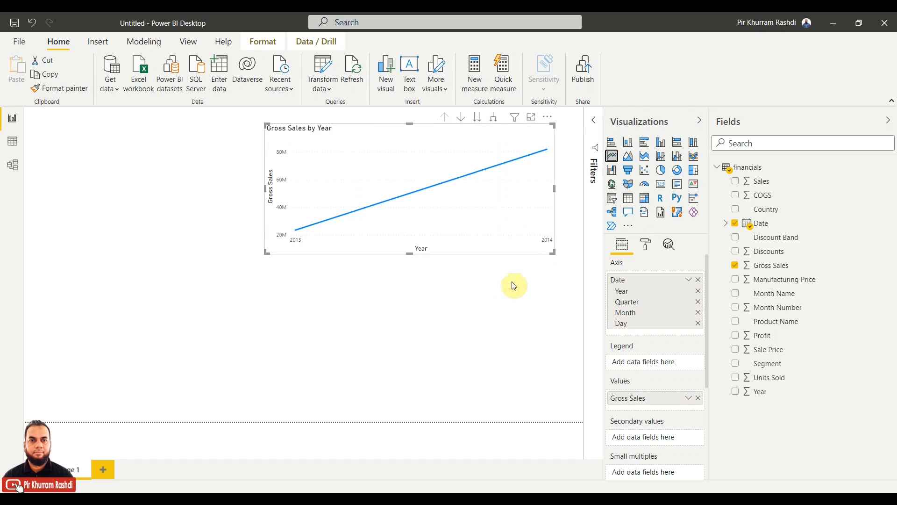
Make the line chart slightly narrower and taller, and switch its axis from Date Hierarchy to Date.
{"action": "left_click_drag", "start_coordinate": [551, 257], "coordinate": [534, 266]}
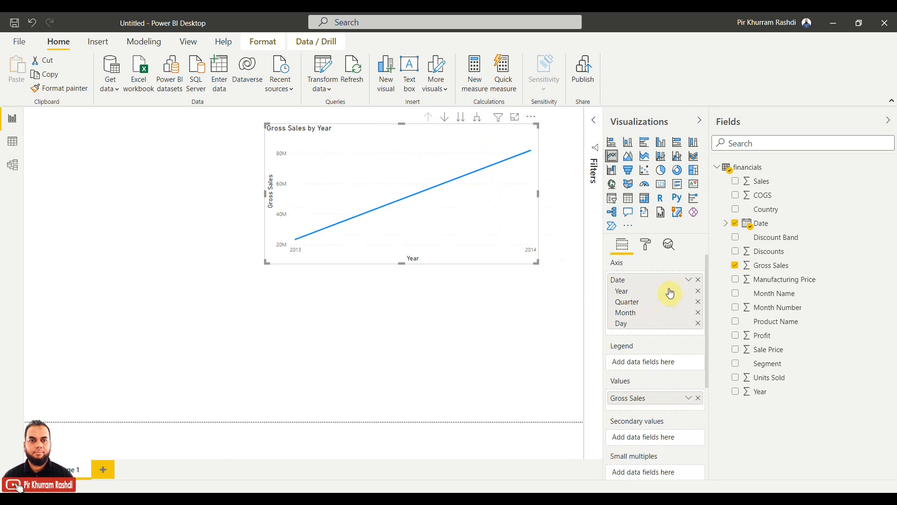
{"action": "left_click", "coordinate": [688, 280]}
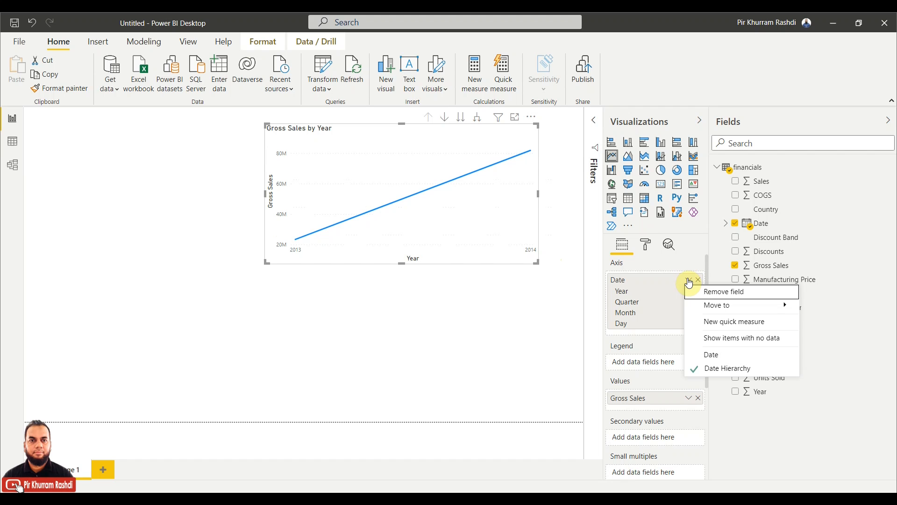
{"action": "left_click", "coordinate": [713, 357]}
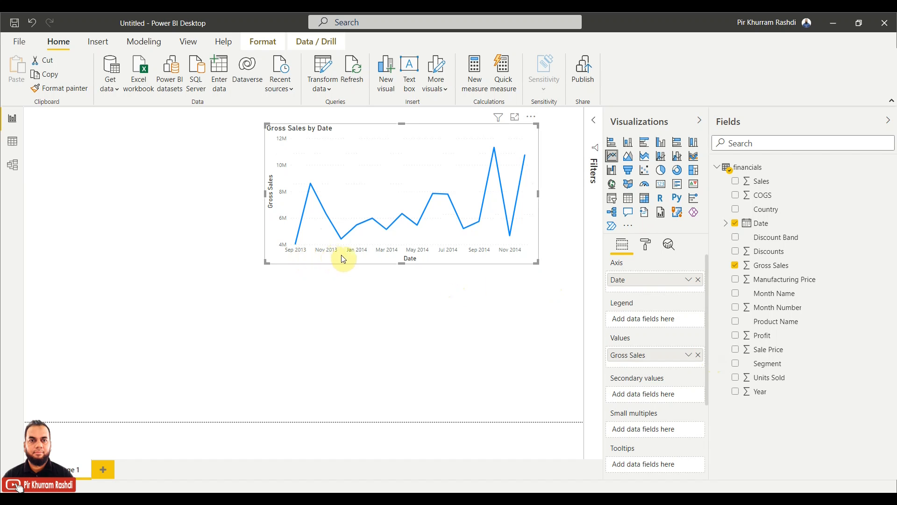
Shrink the Gross Sales by Date line chart and position it in the upper-right part of the report page.
{"action": "left_click_drag", "start_coordinate": [267, 263], "coordinate": [361, 253]}
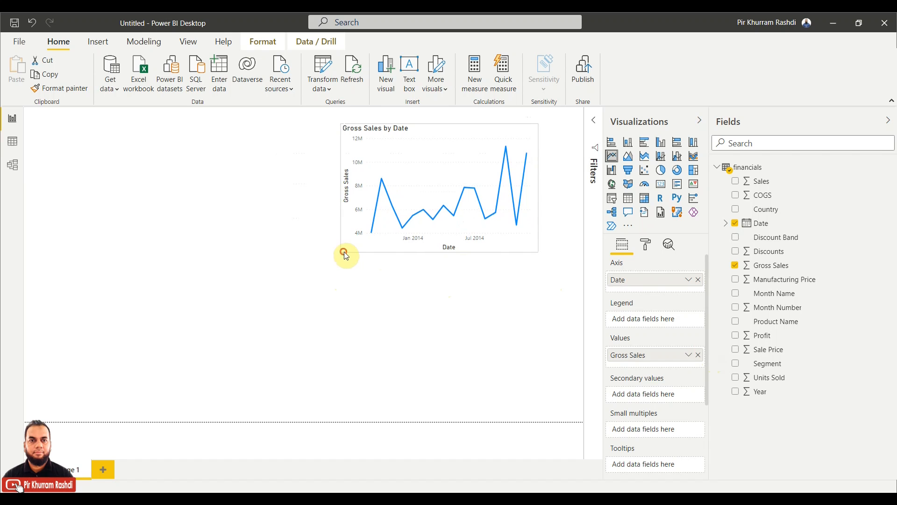
{"action": "left_click_drag", "start_coordinate": [538, 252], "coordinate": [555, 257]}
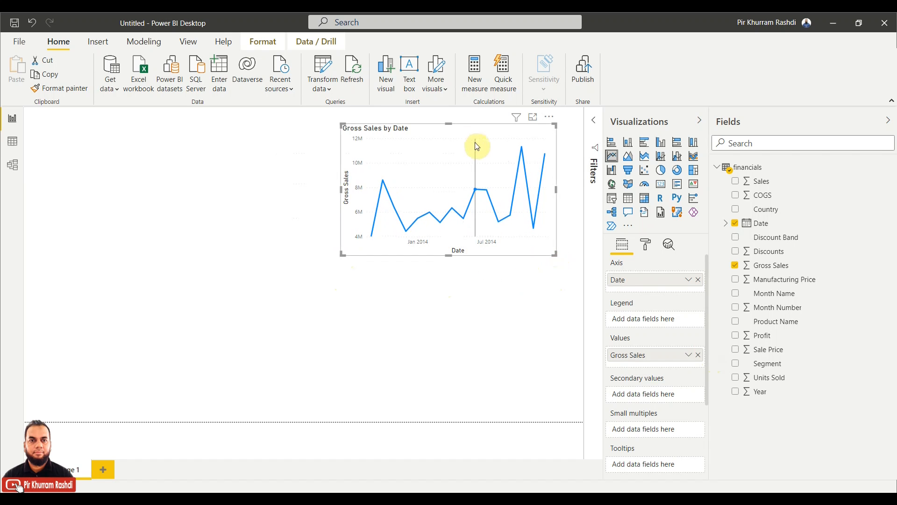
{"action": "left_click_drag", "start_coordinate": [444, 136], "coordinate": [439, 159]}
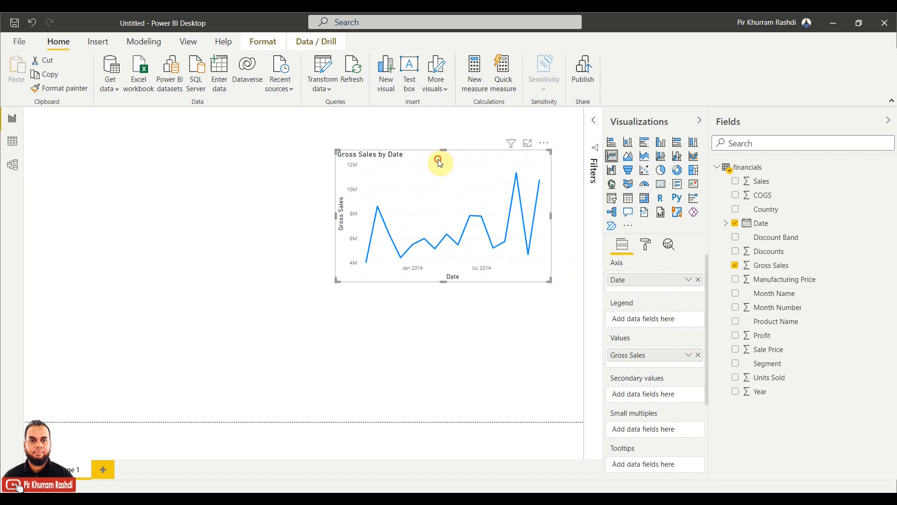
{"action": "left_click", "coordinate": [404, 138]}
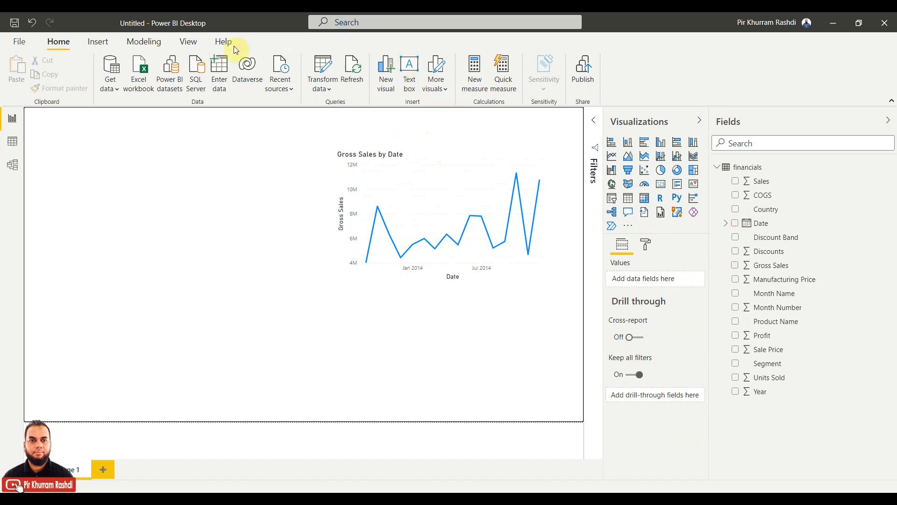
Insert a text box reading "Sales Statement" and resize it to a low, wide title box.
{"action": "left_click", "coordinate": [99, 42]}
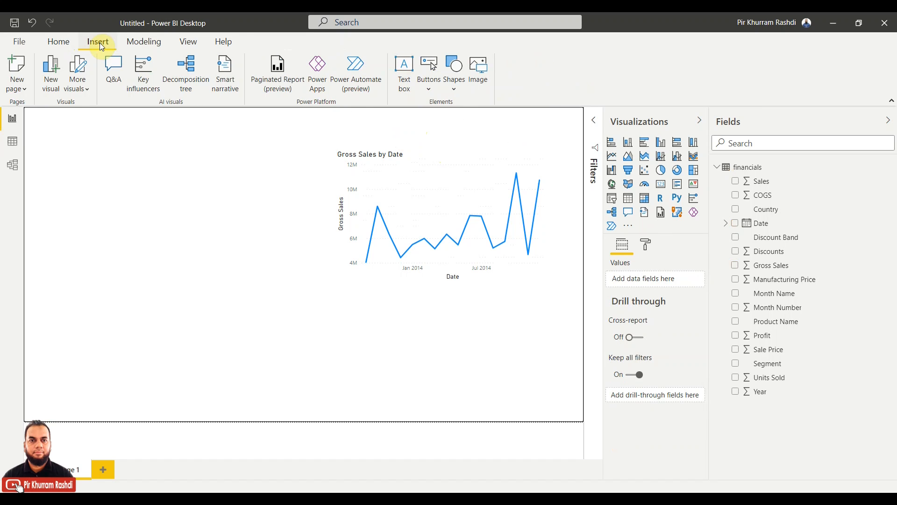
{"action": "left_click", "coordinate": [408, 84]}
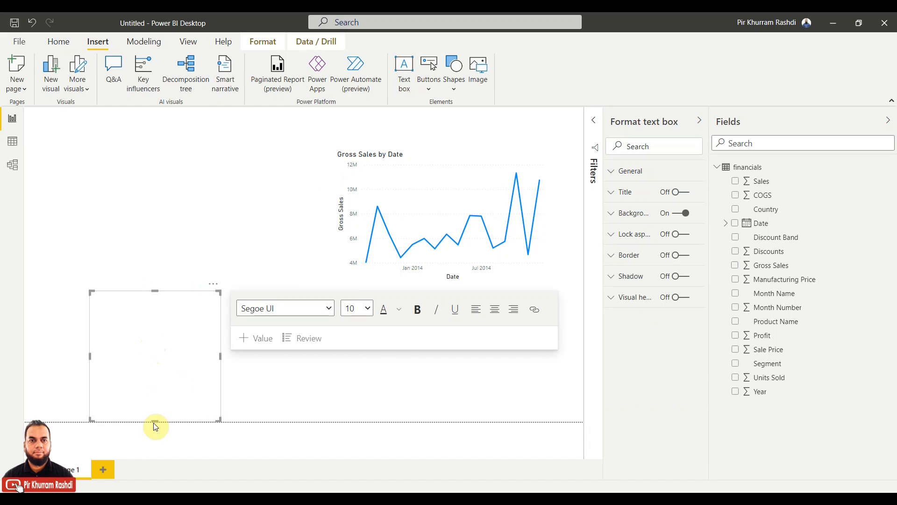
{"action": "left_click_drag", "start_coordinate": [155, 421], "coordinate": [173, 329]}
{"action": "left_click", "coordinate": [140, 305]}
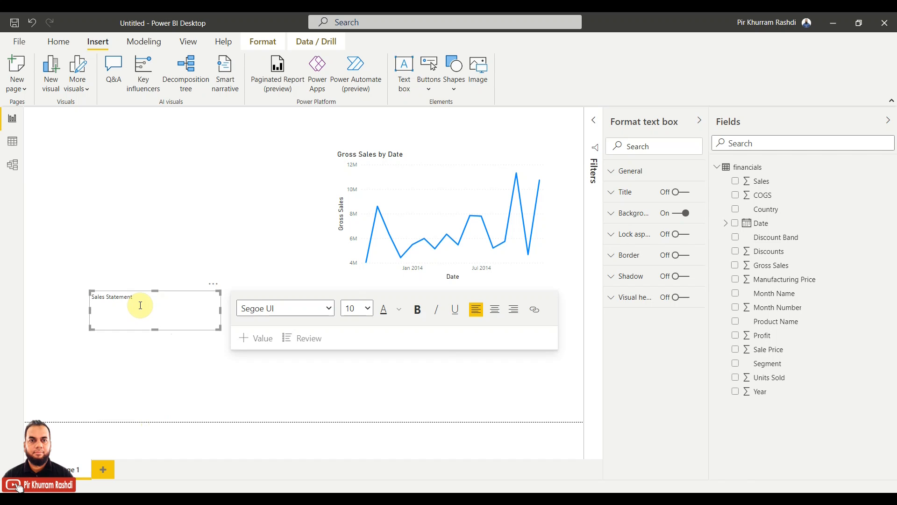
{"action": "left_click", "coordinate": [222, 332]}
{"action": "left_click", "coordinate": [228, 314]}
Format the "Sales Statement" text as 32-point bold and widen its text box to fit on one line.
{"action": "left_click_drag", "start_coordinate": [134, 297], "coordinate": [94, 296]}
{"action": "left_click", "coordinate": [85, 296]}
{"action": "triple_click", "coordinate": [88, 296]}
{"action": "left_click", "coordinate": [376, 308]}
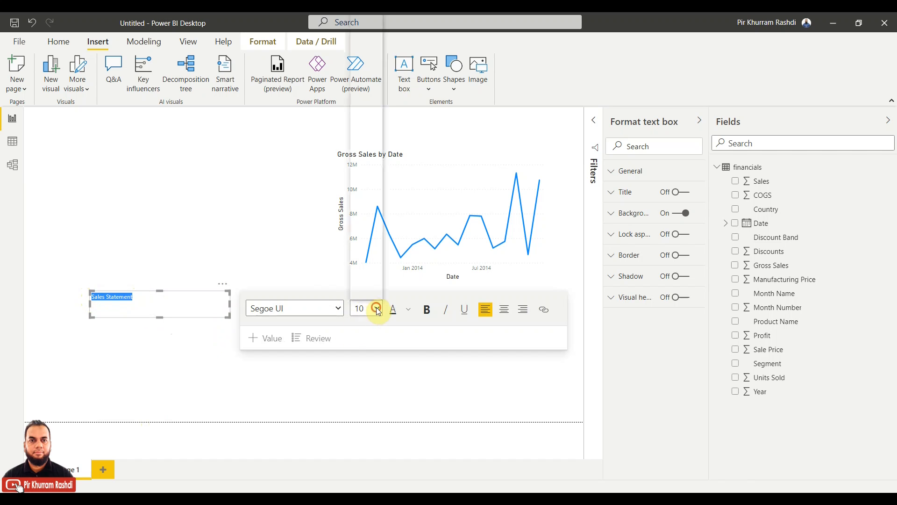
{"action": "left_click", "coordinate": [360, 235]}
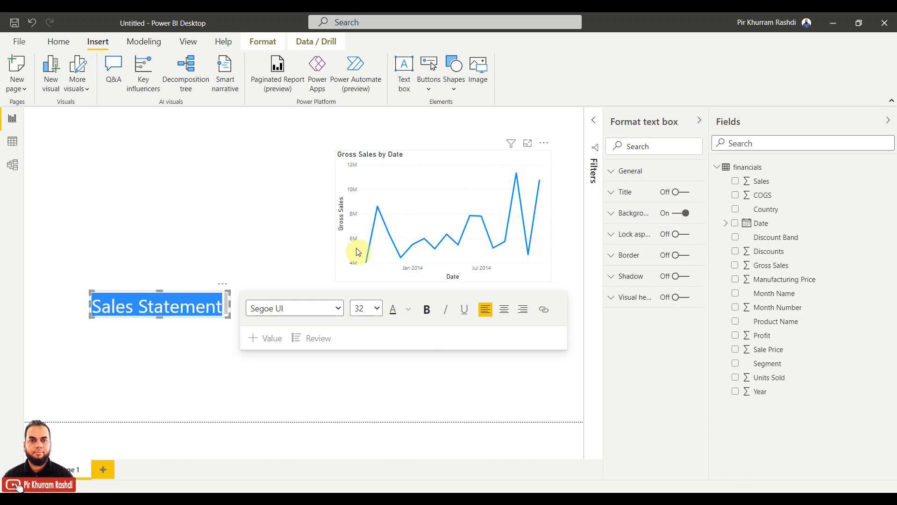
{"action": "left_click", "coordinate": [427, 310]}
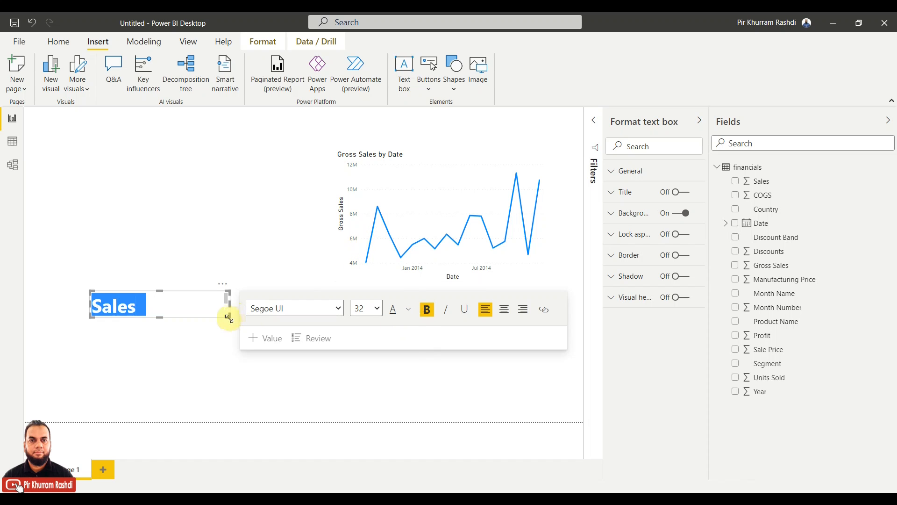
{"action": "left_click_drag", "start_coordinate": [228, 317], "coordinate": [294, 325]}
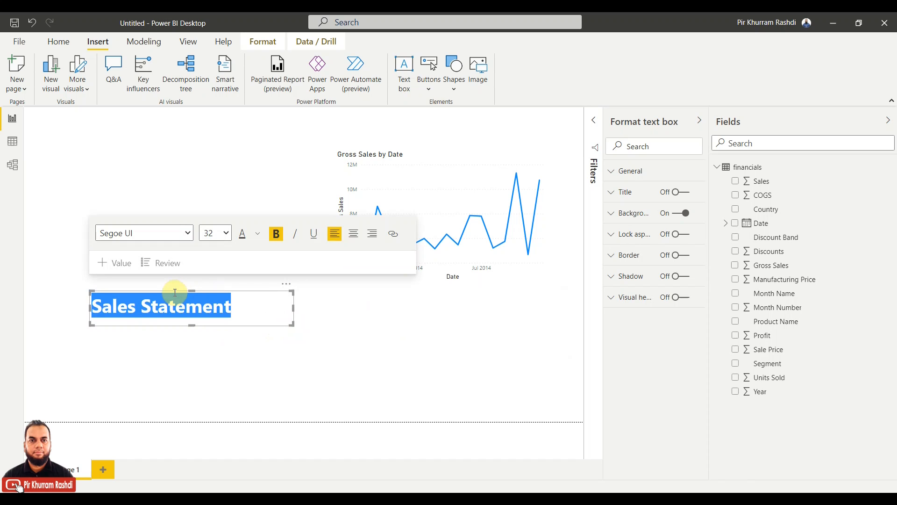
Reword the title to "Sales Report" and move its text box to the upper-left corner of the report page.
{"action": "left_click", "coordinate": [176, 295]}
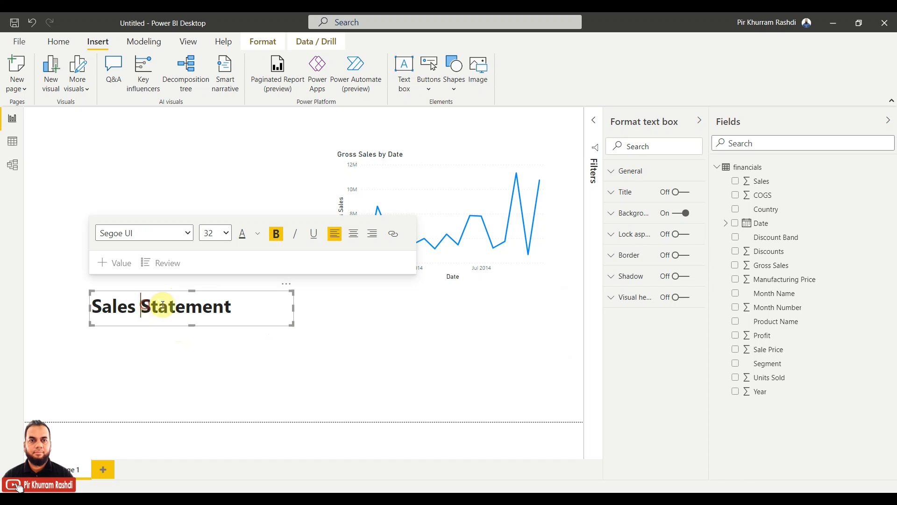
{"action": "left_click_drag", "start_coordinate": [142, 306], "coordinate": [282, 304]}
{"action": "type", "text": "REpor"}
{"action": "key", "text": "BackSpace"}
{"action": "key", "text": "BackSpace"}
{"action": "key", "text": "BackSpace"}
{"action": "key", "text": "BackSpace"}
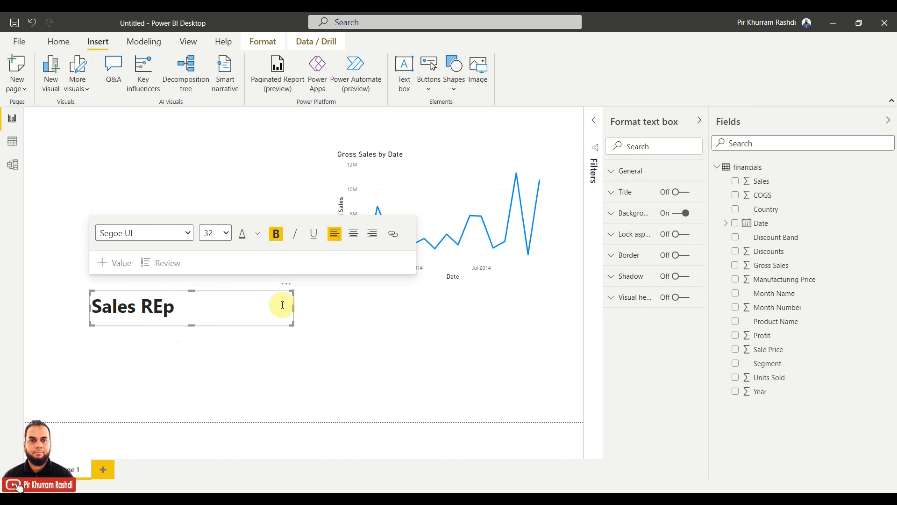
{"action": "type", "text": "eport"}
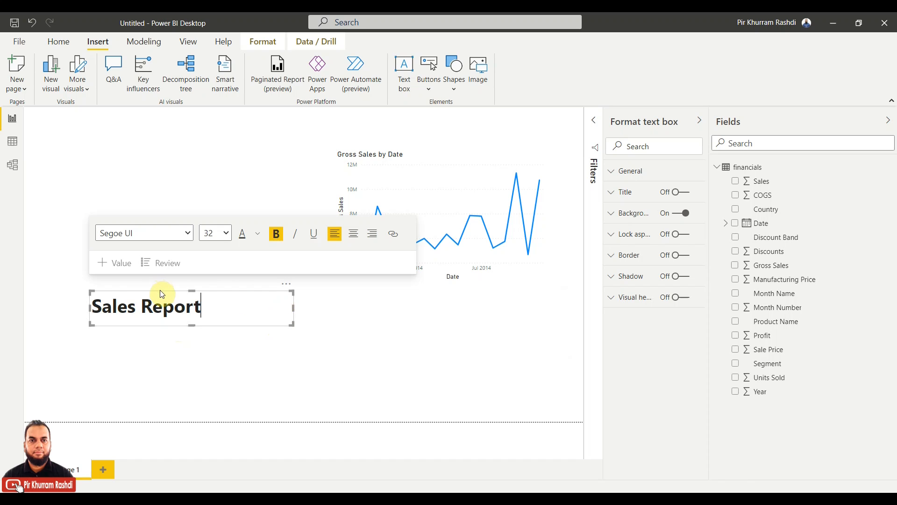
{"action": "left_click_drag", "start_coordinate": [160, 292], "coordinate": [106, 112]}
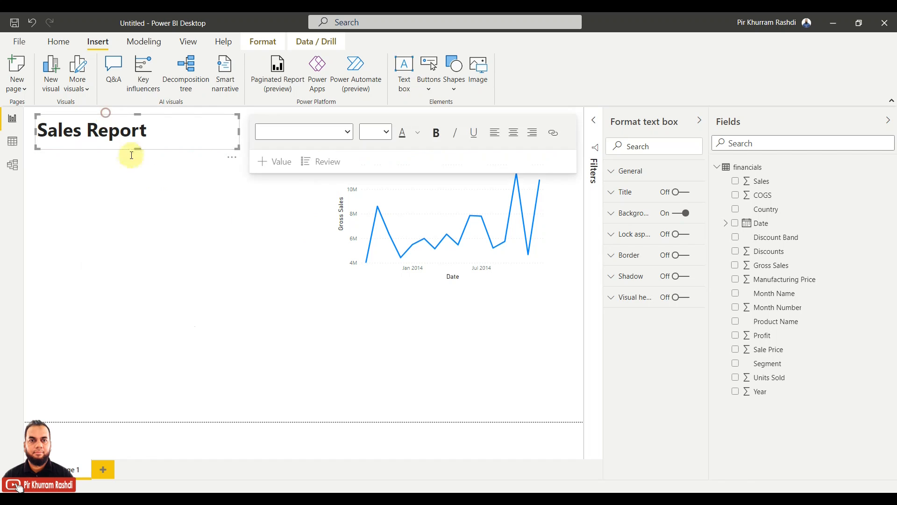
{"action": "left_click", "coordinate": [345, 321]}
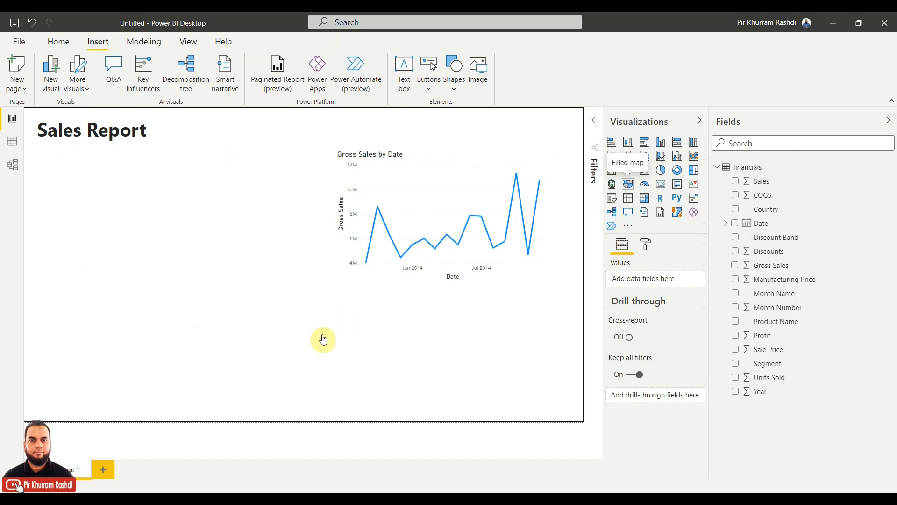
Add an empty filled map visual and place it directly below the line chart, enlarged to about the chart's width.
{"action": "left_click", "coordinate": [627, 186]}
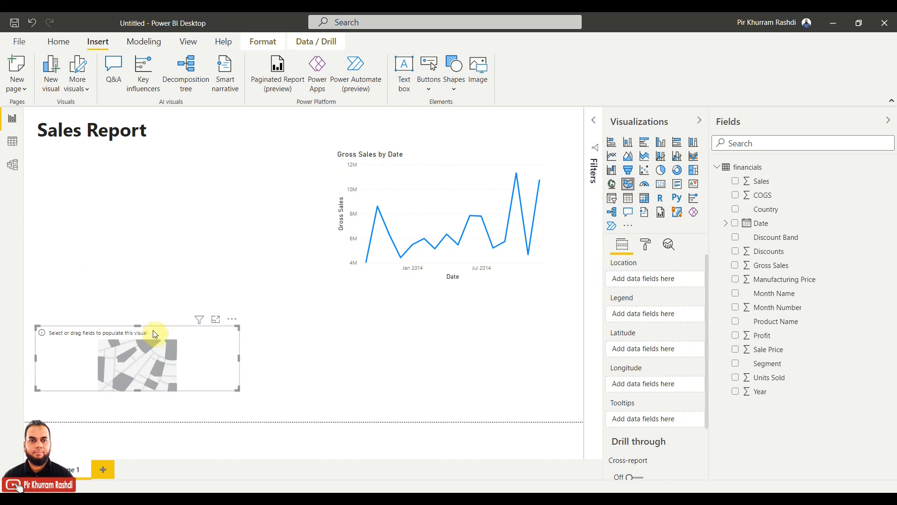
{"action": "left_click_drag", "start_coordinate": [138, 326], "coordinate": [466, 294]}
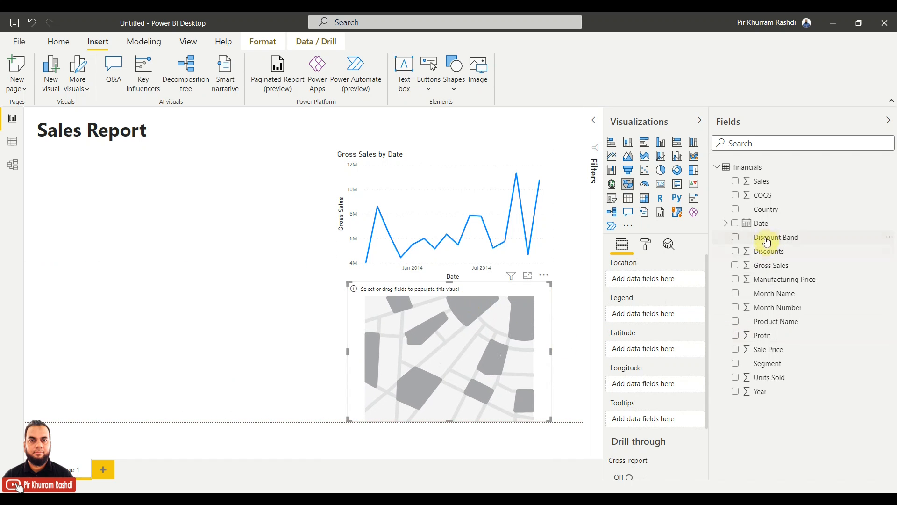
Plot Profit by Country on the filled map and widen the map slightly beyond the line chart's left edge.
{"action": "left_click_drag", "start_coordinate": [765, 214], "coordinate": [459, 329]}
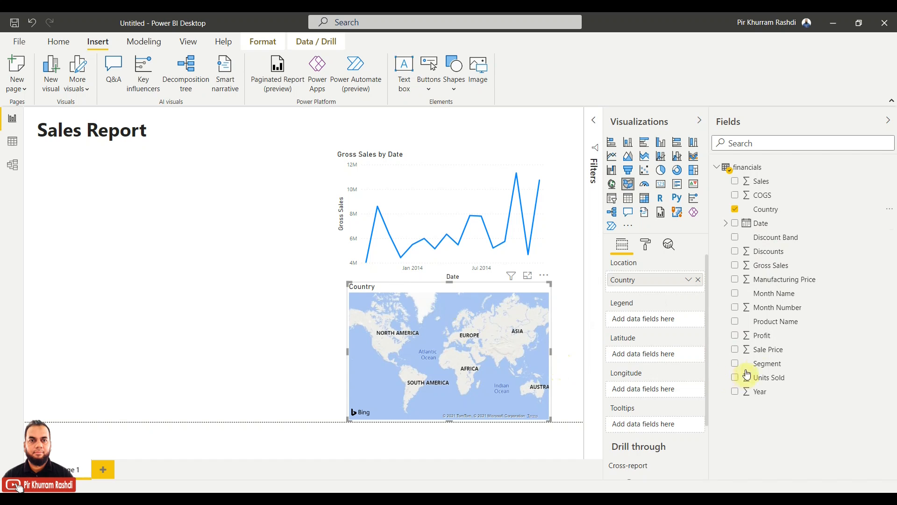
{"action": "left_click_drag", "start_coordinate": [762, 335], "coordinate": [436, 346]}
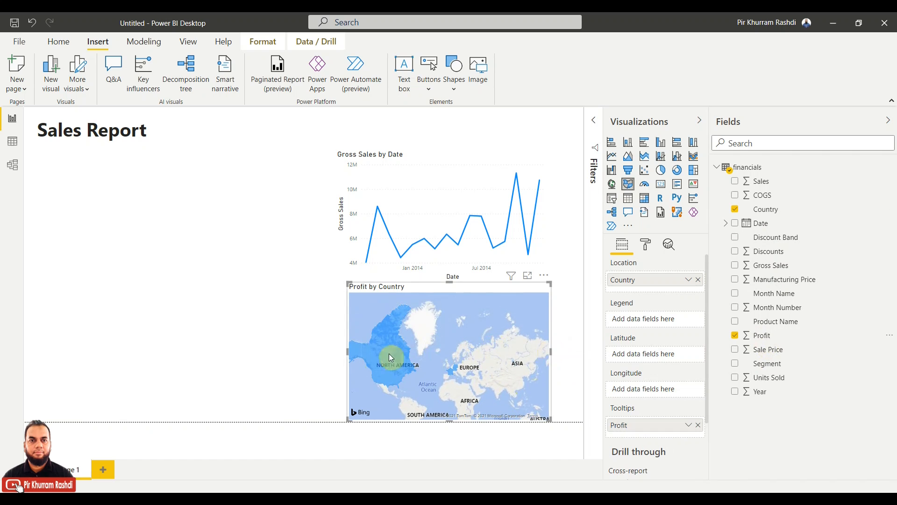
{"action": "mouse_move", "coordinate": [348, 350]}
{"action": "left_mouse_down"}
{"action": "mouse_move", "coordinate": [270, 351]}
{"action": "mouse_move", "coordinate": [331, 346]}
{"action": "left_mouse_up"}
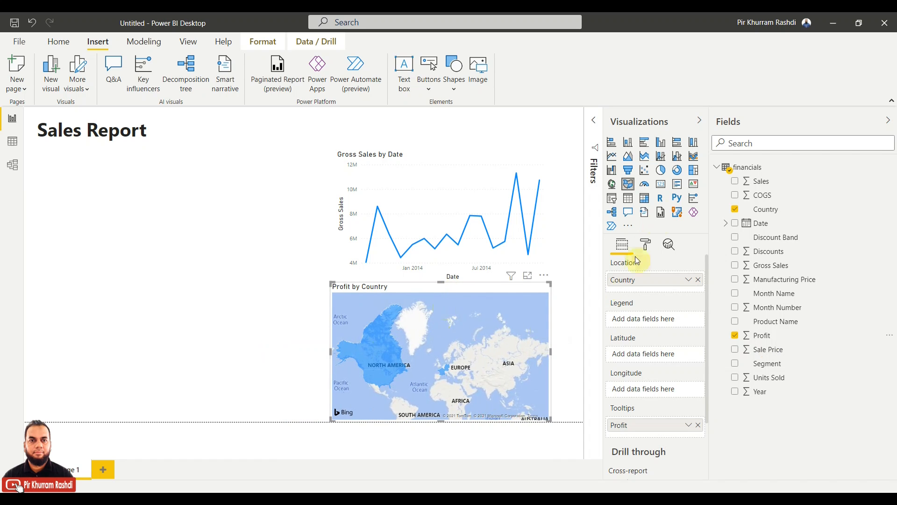
Convert the Profit by Country visual from a filled map to a bubble Map, comparing both map types.
{"action": "left_click", "coordinate": [613, 185]}
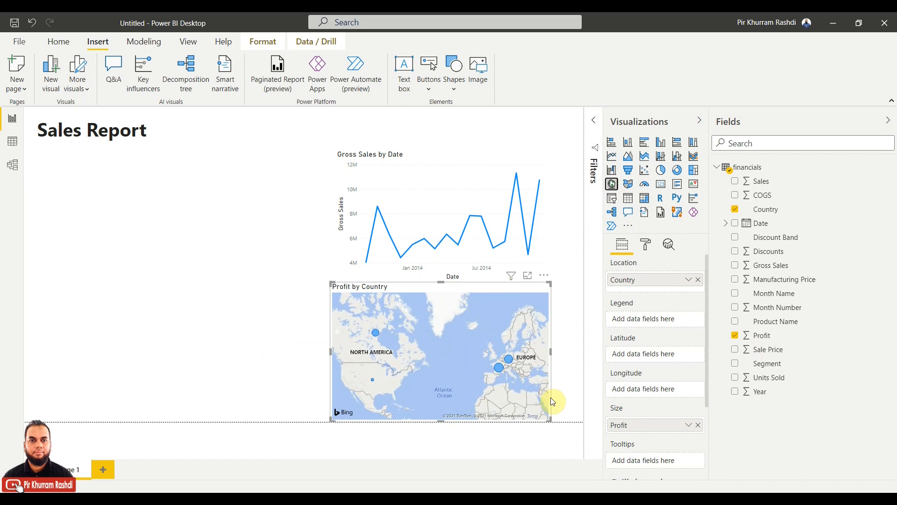
{"action": "left_click", "coordinate": [628, 189]}
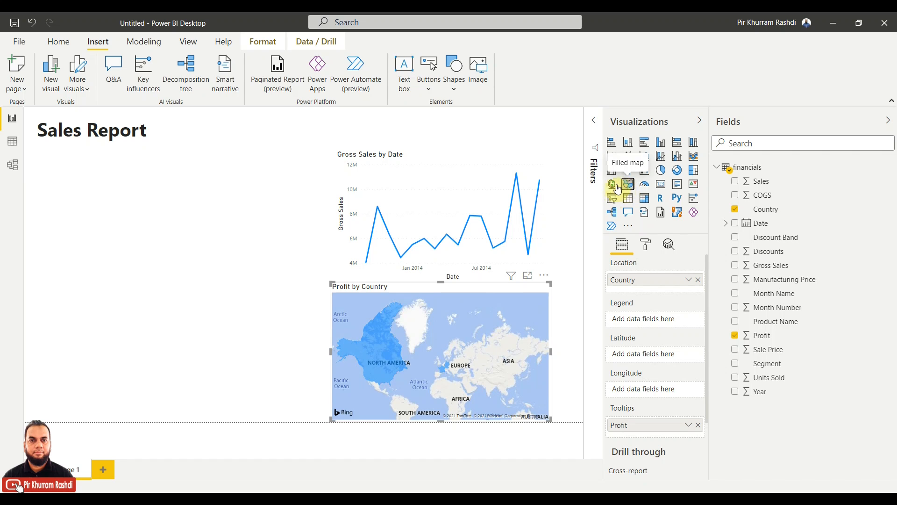
{"action": "left_click", "coordinate": [613, 186]}
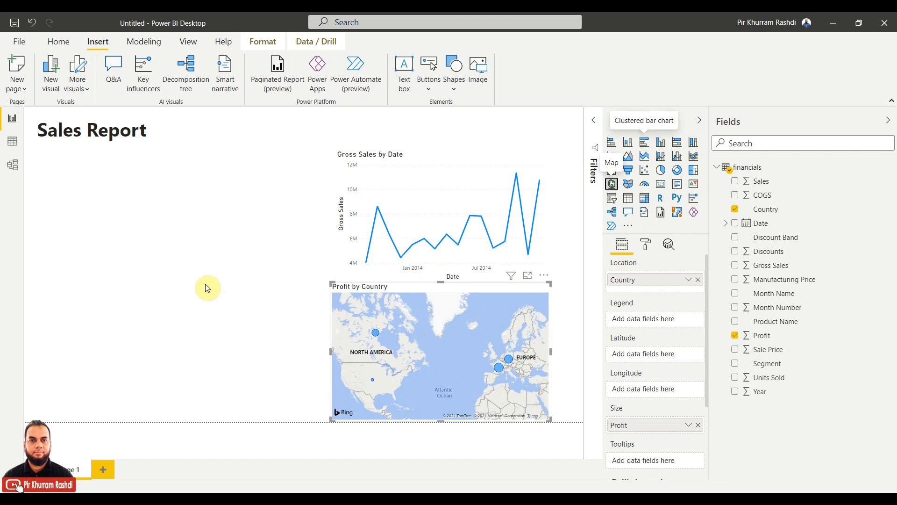
Add an empty clustered column chart below the report title, comparing it with the clustered bar version.
{"action": "left_click", "coordinate": [220, 285]}
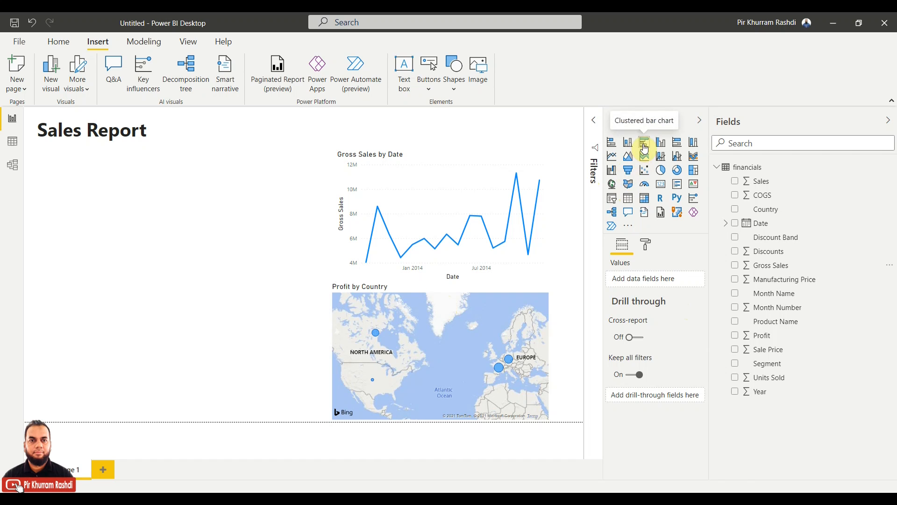
{"action": "left_click", "coordinate": [644, 143]}
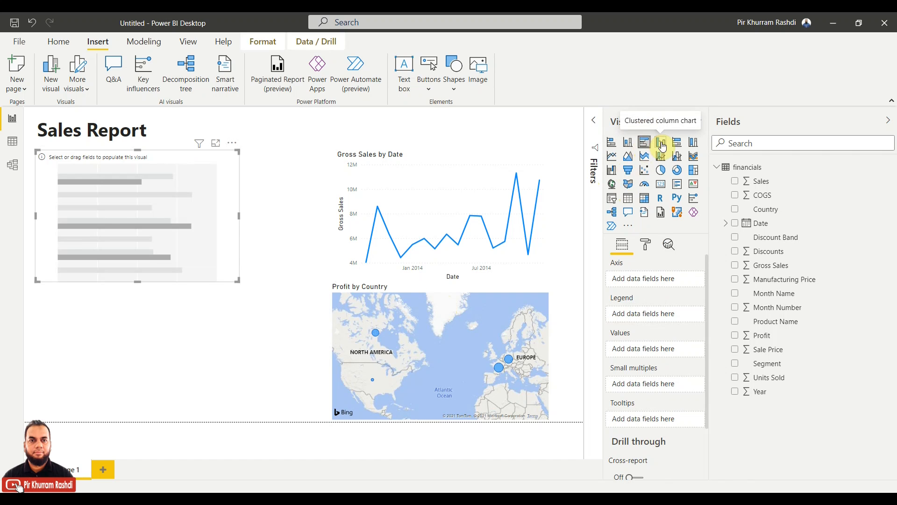
{"action": "left_click", "coordinate": [660, 143]}
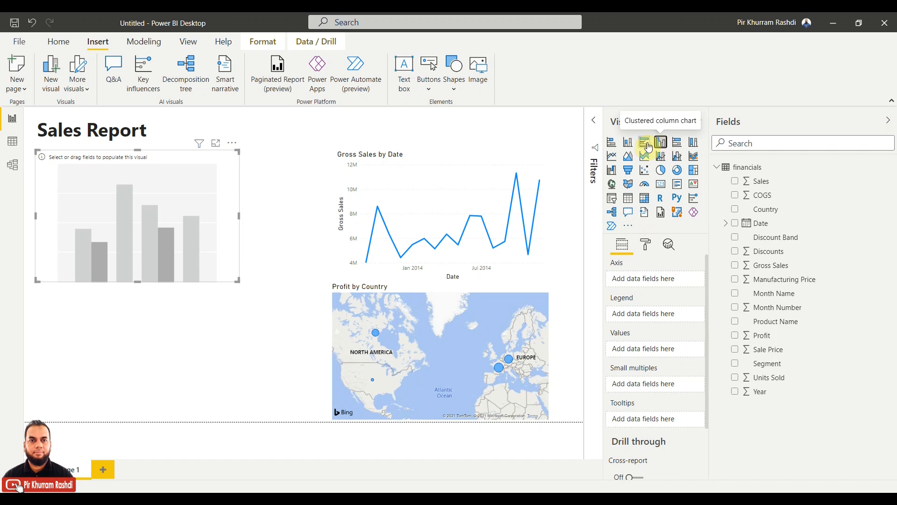
{"action": "left_click", "coordinate": [646, 144]}
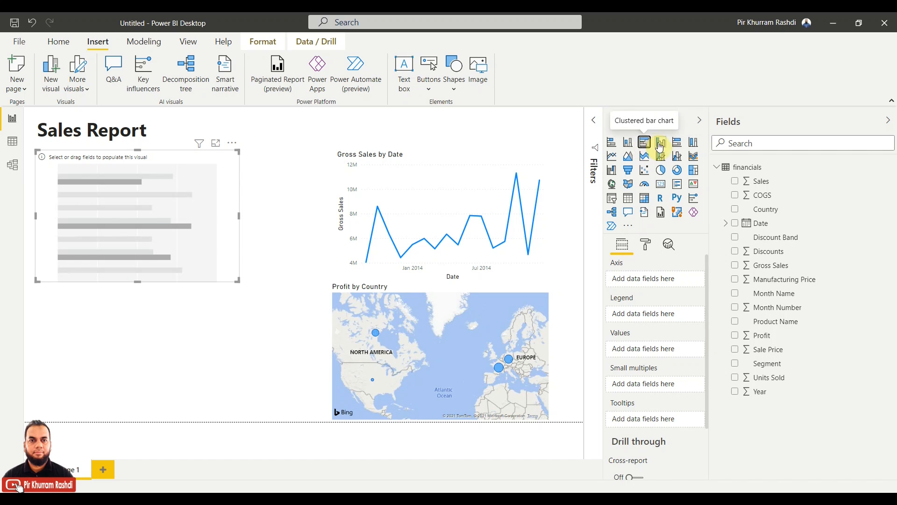
{"action": "left_click", "coordinate": [660, 143]}
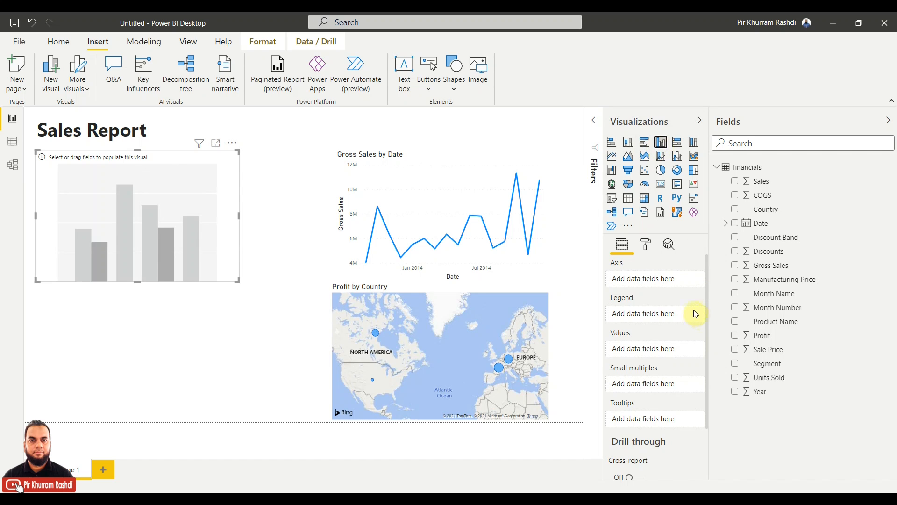
Plot Sales by Product Name with Segment as the legend, and resize the column chart to sit close beside the line chart.
{"action": "left_click", "coordinate": [791, 328]}
{"action": "left_click_drag", "start_coordinate": [792, 327], "coordinate": [665, 284]}
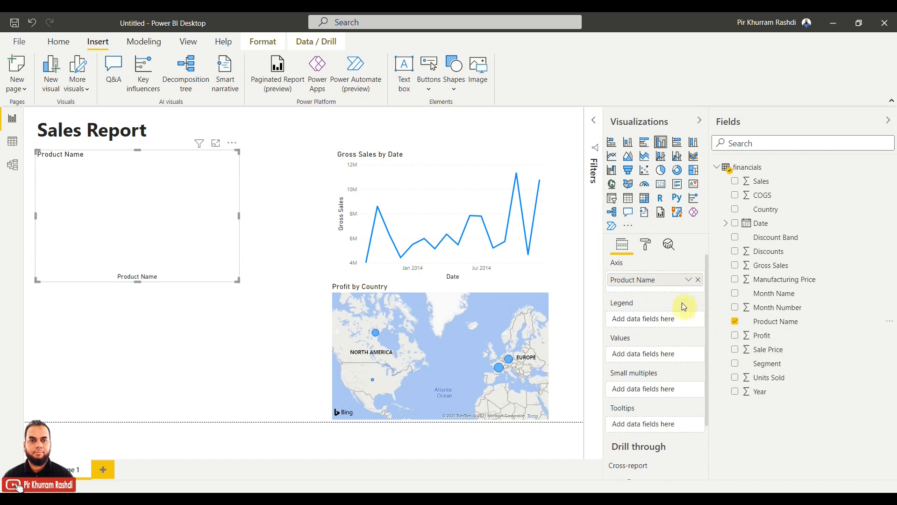
{"action": "left_click_drag", "start_coordinate": [761, 181], "coordinate": [644, 357]}
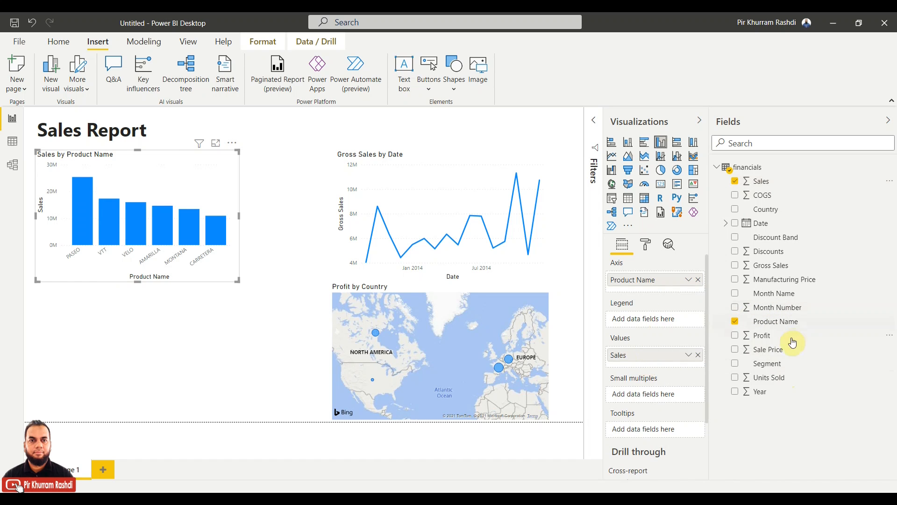
{"action": "left_click_drag", "start_coordinate": [771, 363], "coordinate": [643, 318]}
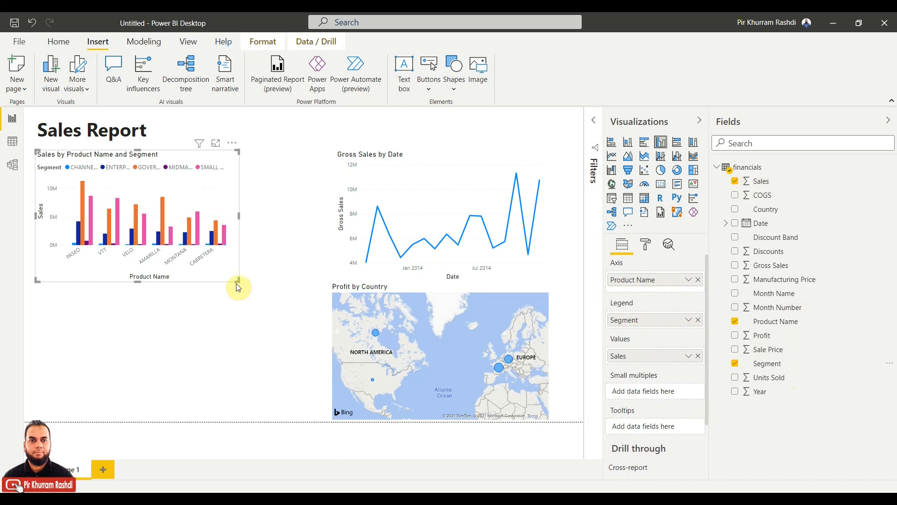
{"action": "left_click_drag", "start_coordinate": [238, 280], "coordinate": [322, 286]}
{"action": "left_click_drag", "start_coordinate": [36, 285], "coordinate": [71, 285]}
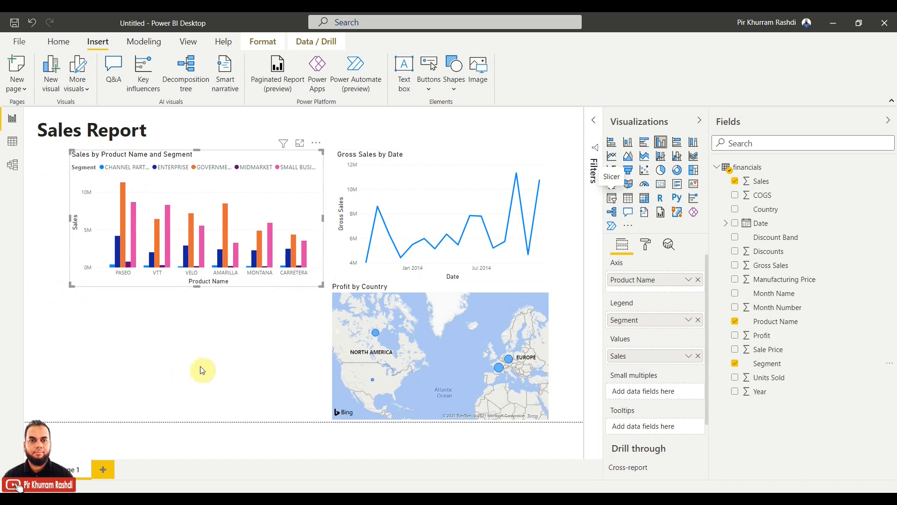
Add a slicer below the column chart based on the Date field and switch it to Date Hierarchy.
{"action": "left_click", "coordinate": [184, 371]}
{"action": "left_click", "coordinate": [615, 202]}
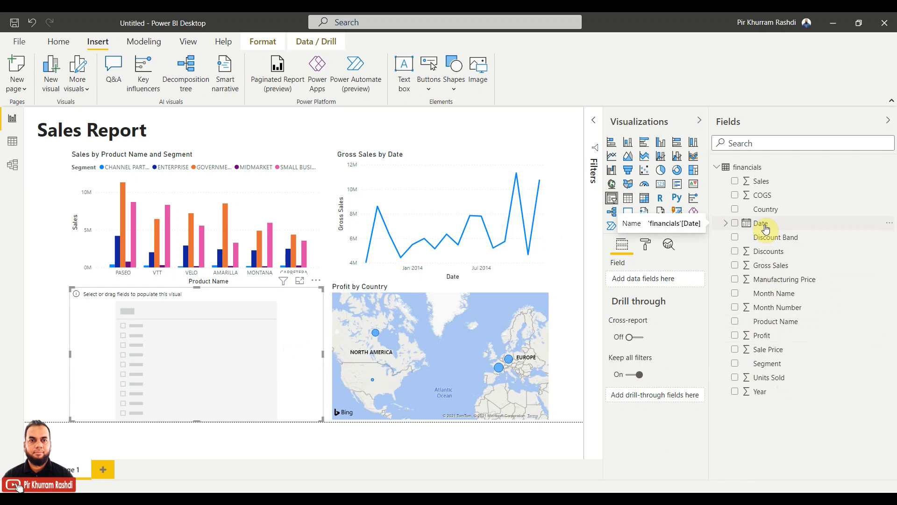
{"action": "left_click_drag", "start_coordinate": [765, 227], "coordinate": [165, 357]}
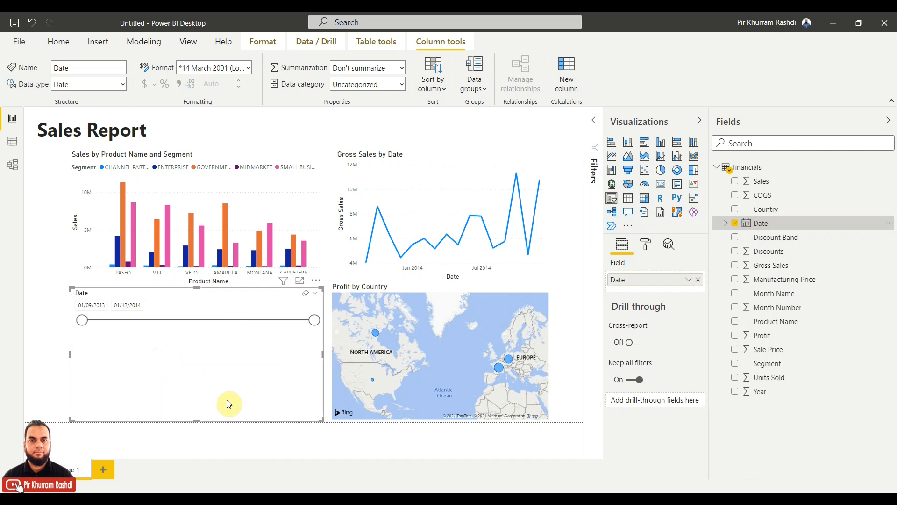
{"action": "left_click", "coordinate": [685, 280]}
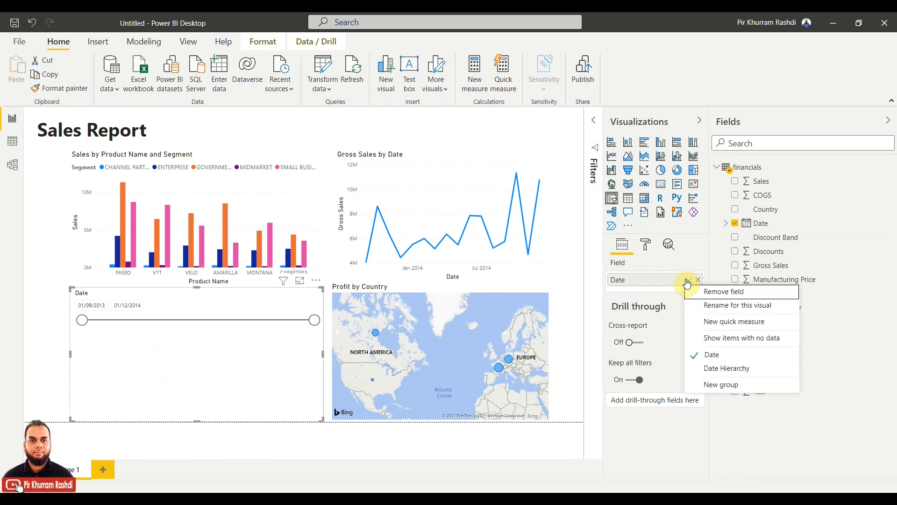
{"action": "left_click", "coordinate": [702, 368]}
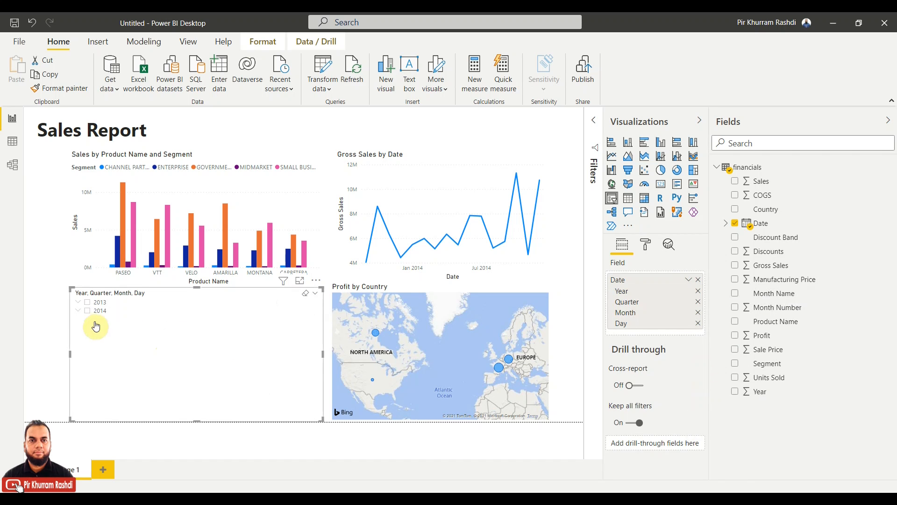
Expand the slicer's 2014 dates down to days, narrow the Fields pane, and remove the Day and Quarter levels from the slicer.
{"action": "left_click", "coordinate": [80, 310]}
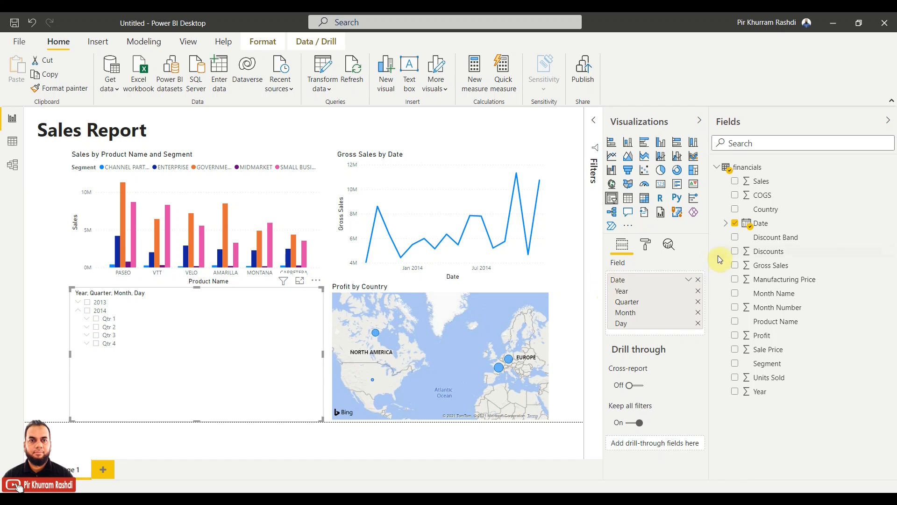
{"action": "left_click_drag", "start_coordinate": [711, 243], "coordinate": [814, 228]}
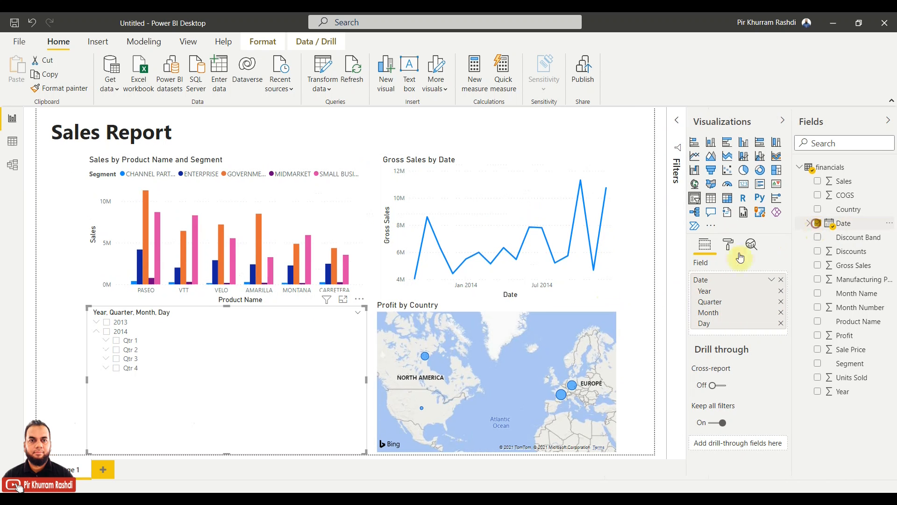
{"action": "left_click", "coordinate": [105, 340]}
{"action": "left_click", "coordinate": [115, 351]}
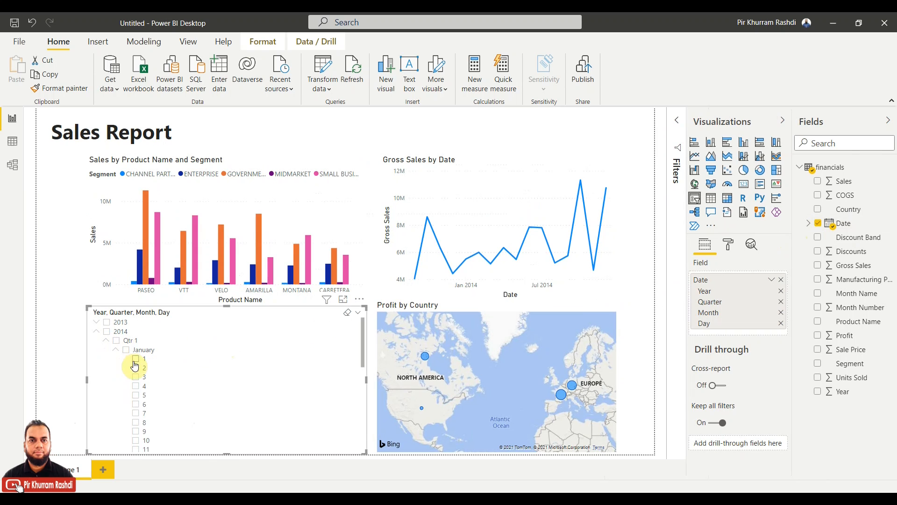
{"action": "left_click", "coordinate": [781, 326]}
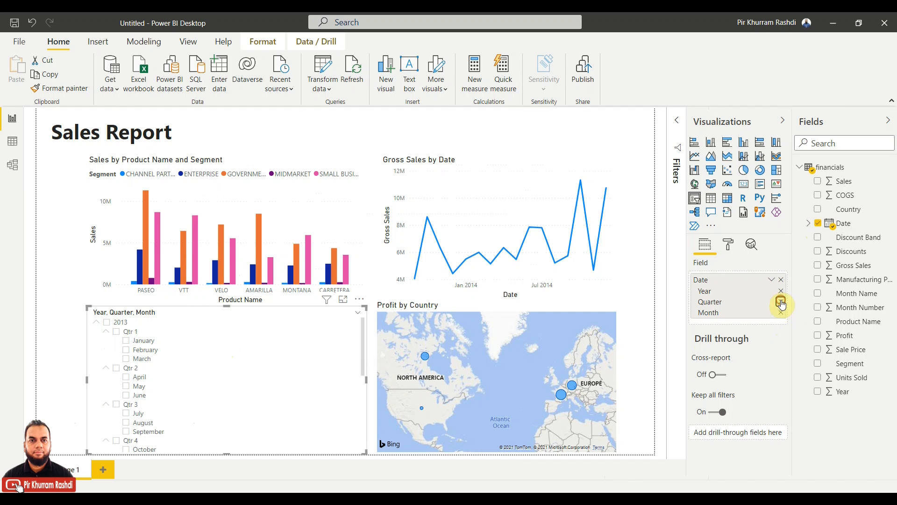
{"action": "left_click", "coordinate": [781, 302]}
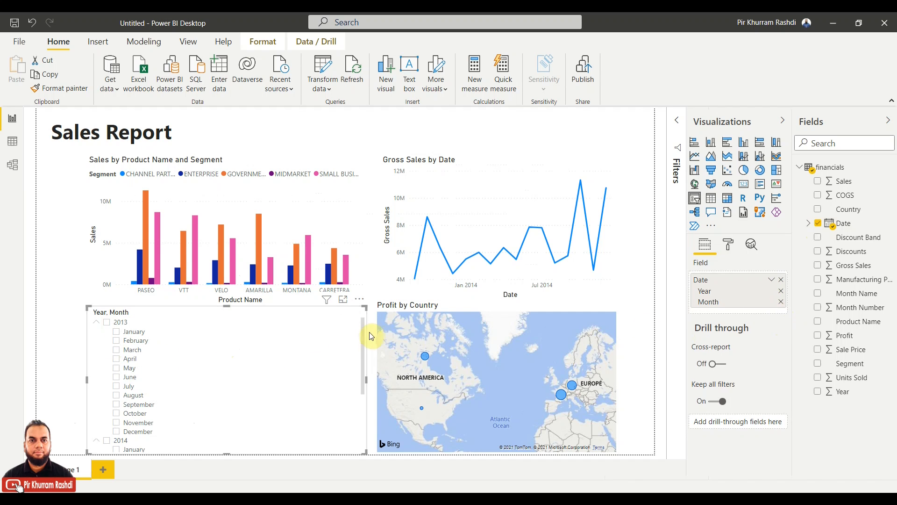
Test the slicer by filtering the report by individual 2013 months and by the whole year 2013.
{"action": "mouse_move", "coordinate": [362, 335]}
{"action": "left_mouse_down"}
{"action": "mouse_move", "coordinate": [363, 409]}
{"action": "mouse_move", "coordinate": [355, 321]}
{"action": "left_mouse_up"}
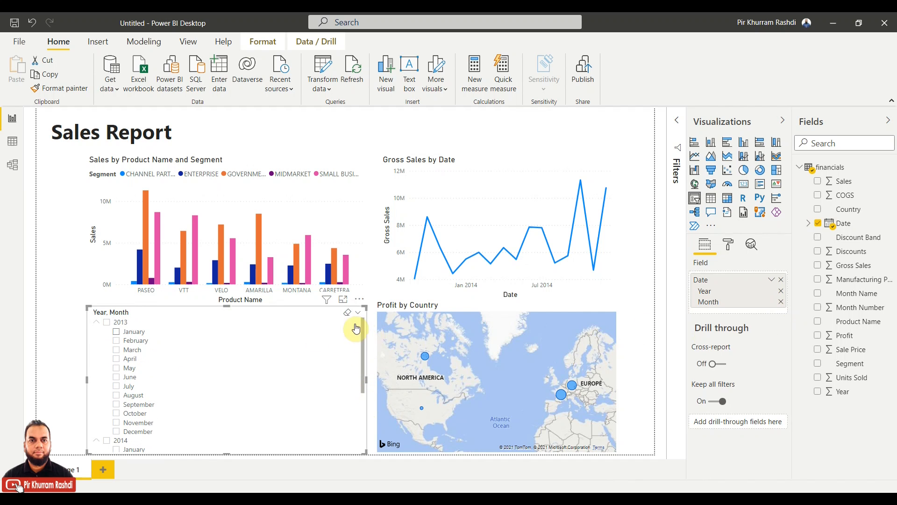
{"action": "left_click", "coordinate": [117, 331]}
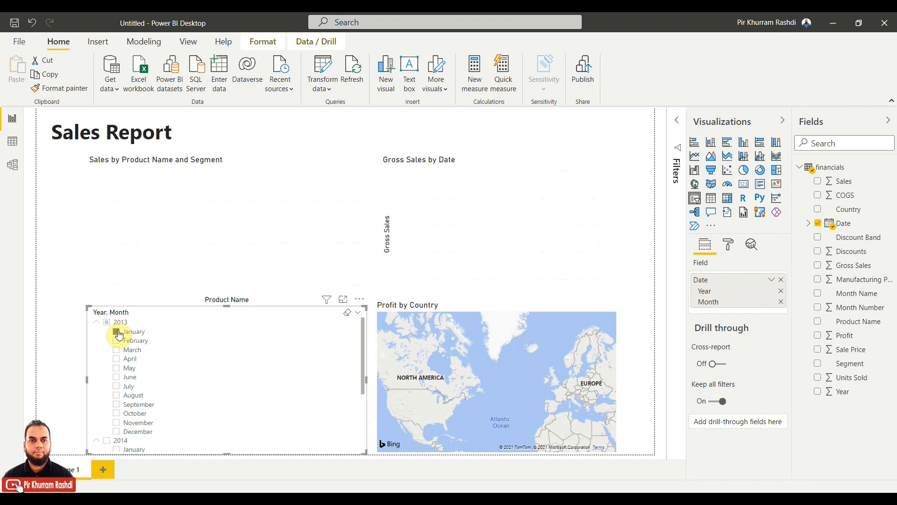
{"action": "left_click", "coordinate": [116, 341]}
{"action": "left_click", "coordinate": [116, 360]}
{"action": "left_click", "coordinate": [107, 323]}
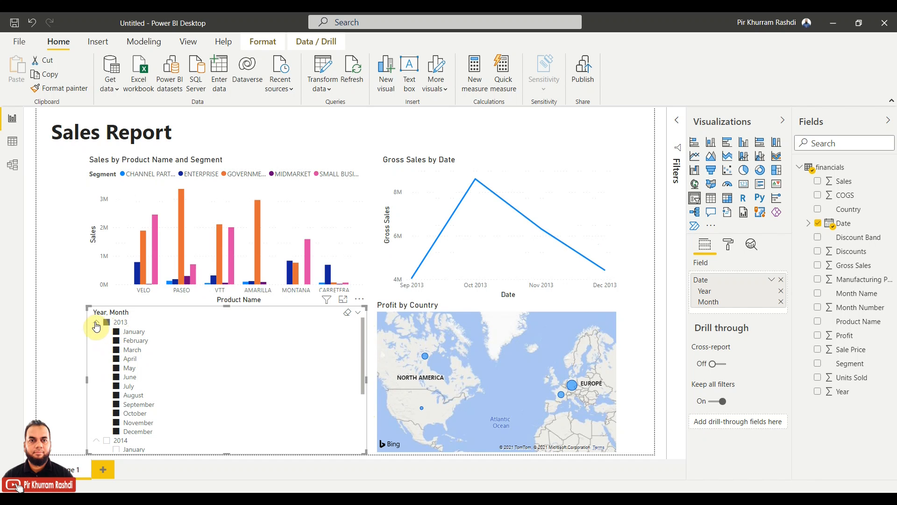
Collapse 2013 in the slicer, try filtering by February 2014 alone, and leave the report filtered to all of 2014.
{"action": "left_click", "coordinate": [96, 322]}
{"action": "left_click", "coordinate": [105, 332]}
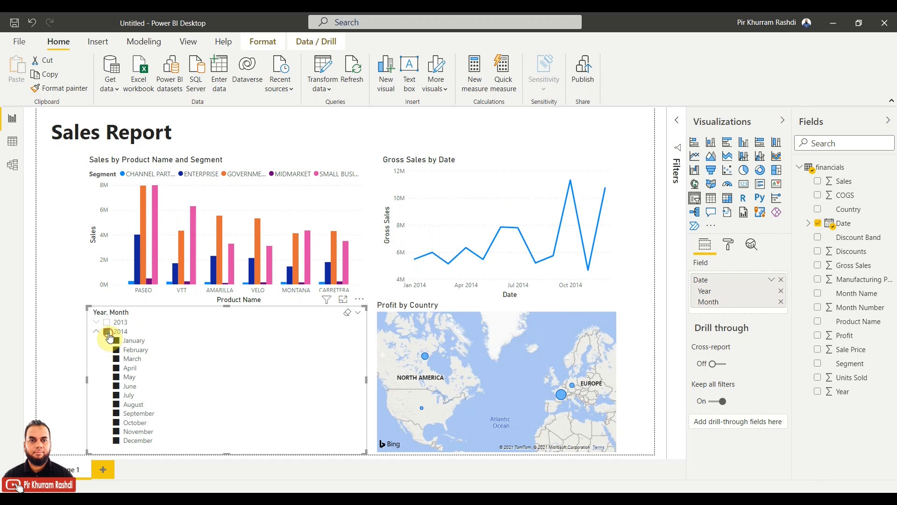
{"action": "left_click", "coordinate": [106, 332]}
{"action": "left_click", "coordinate": [116, 351]}
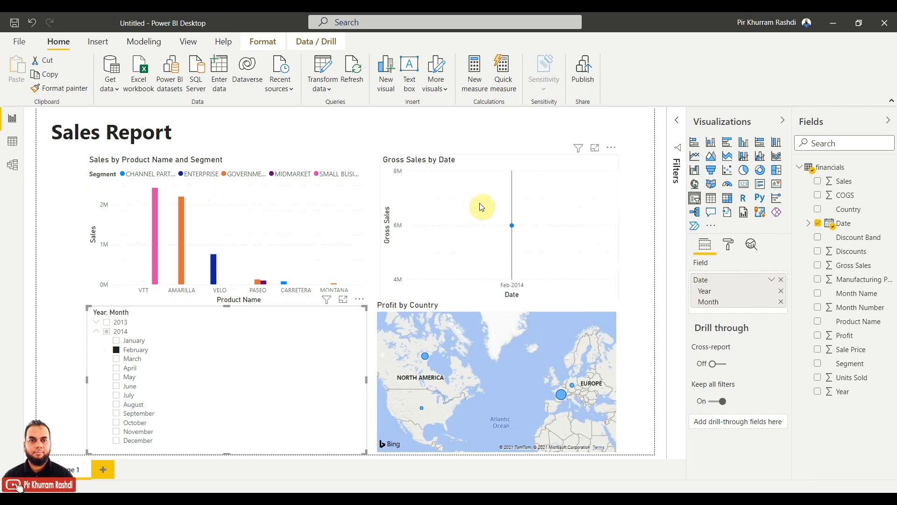
{"action": "left_click", "coordinate": [106, 322]}
{"action": "left_click", "coordinate": [106, 331]}
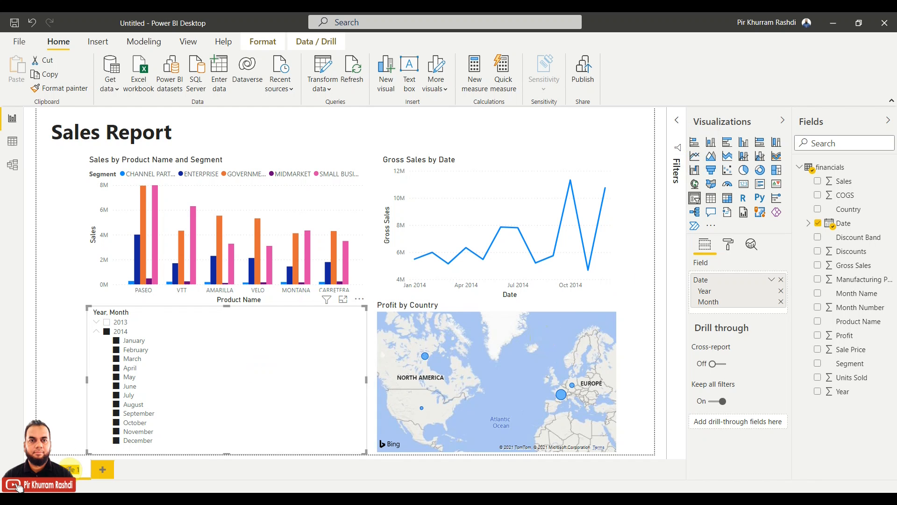
Rename the report page as "Sales Report".
{"action": "type", "text": "Sales"}
{"action": "key", "text": "Return"}
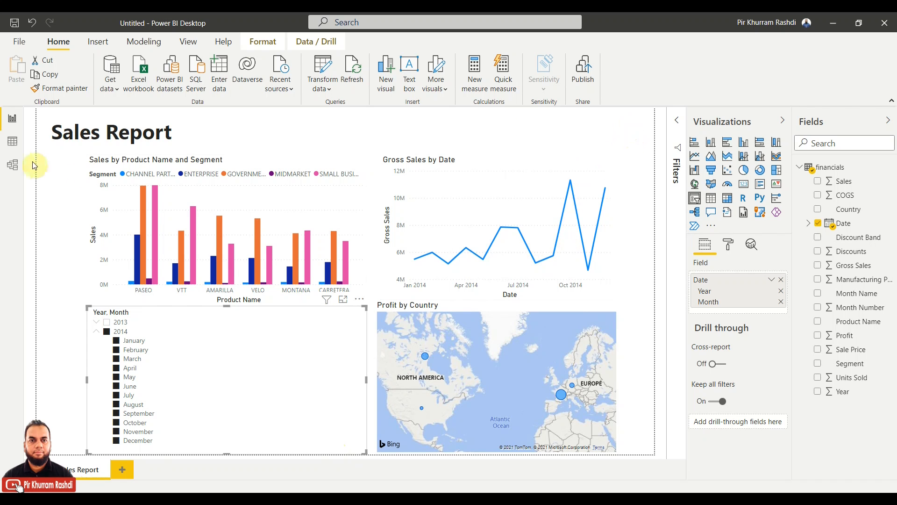
Examine the financials table in Data view and its enlarged field card in Model view, and return to the report.
{"action": "left_click", "coordinate": [13, 143]}
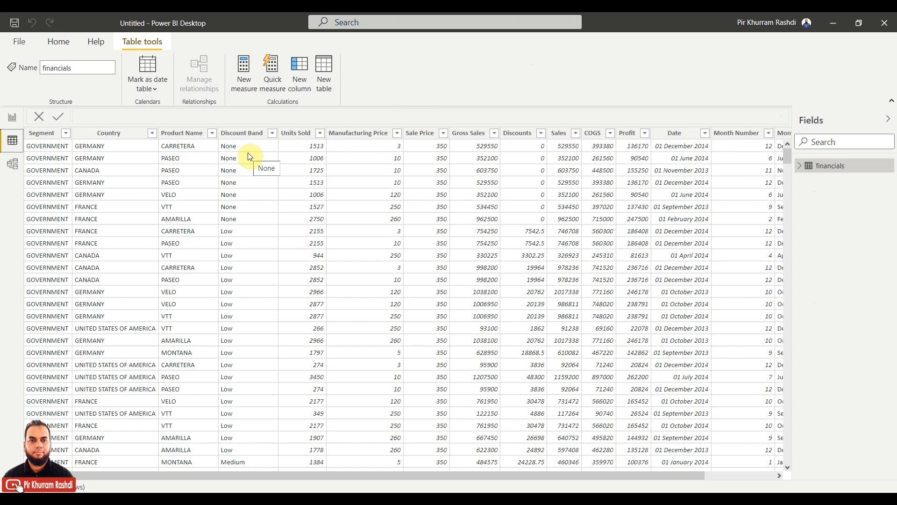
{"action": "left_click", "coordinate": [800, 166]}
{"action": "left_click", "coordinate": [801, 167]}
{"action": "left_click", "coordinate": [15, 167]}
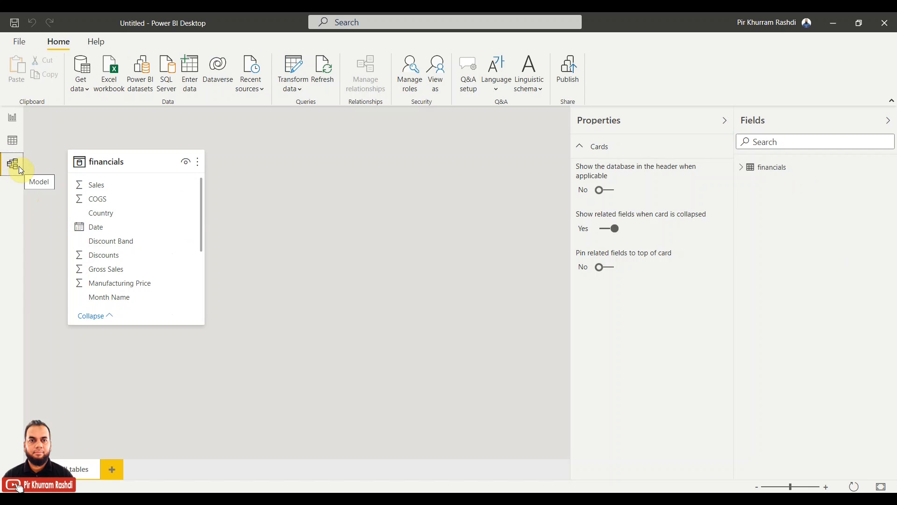
{"action": "left_click_drag", "start_coordinate": [198, 324], "coordinate": [235, 402]}
{"action": "left_click", "coordinate": [12, 117]}
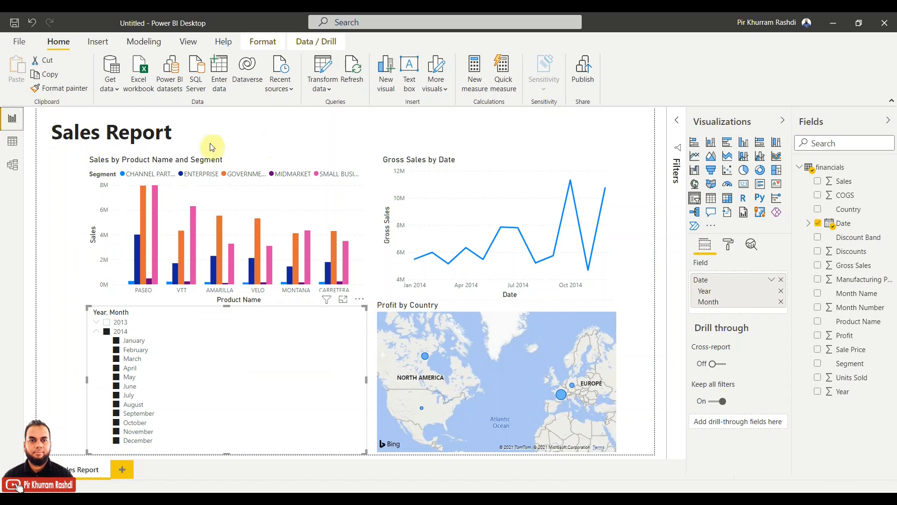
Save the file as "Sales Report" and publish the report to My workspace.
{"action": "left_click", "coordinate": [591, 78]}
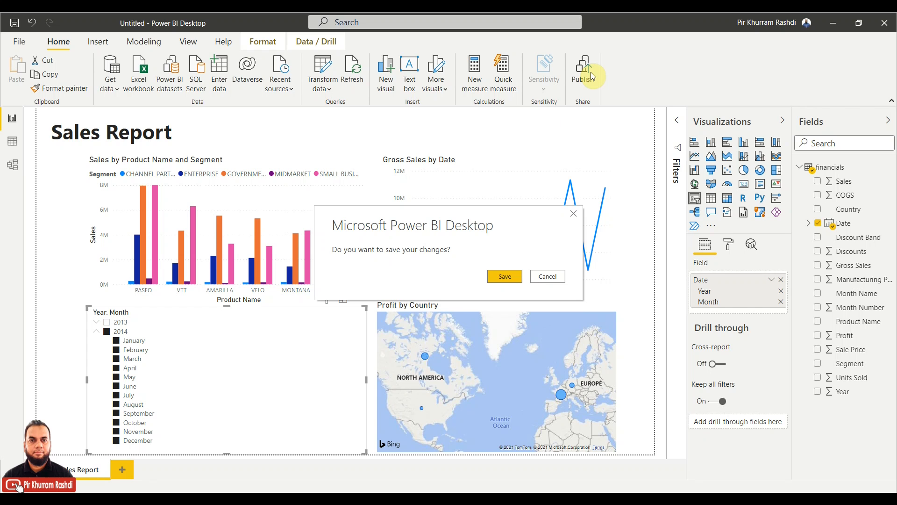
{"action": "left_click", "coordinate": [518, 277]}
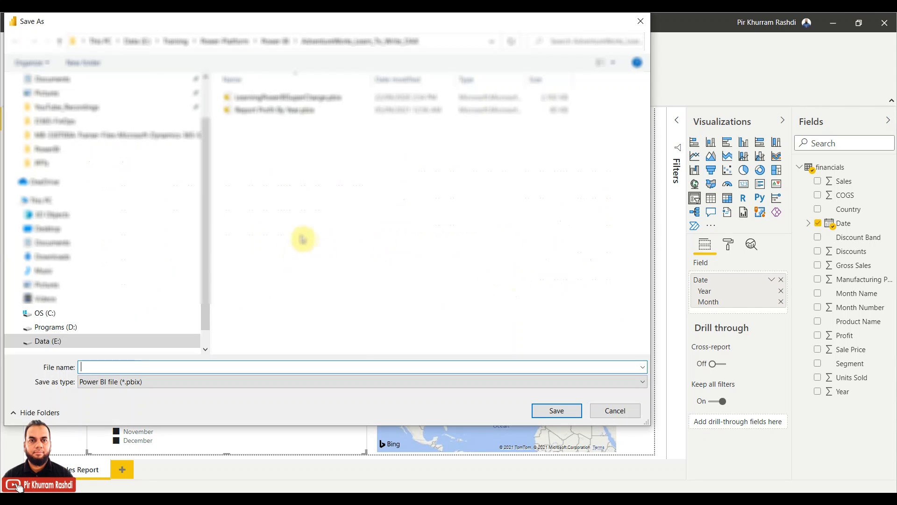
{"action": "type", "text": "Report"}
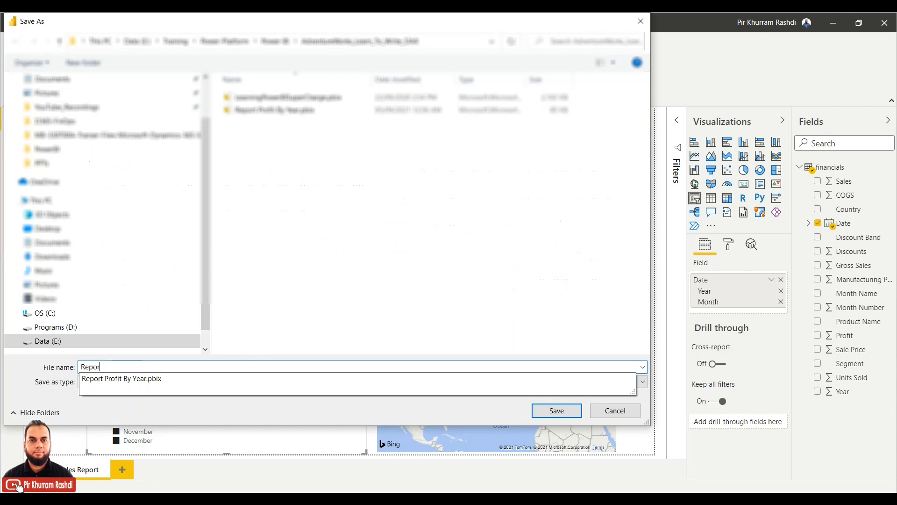
{"action": "key", "text": "BackSpace"}
{"action": "key", "text": "BackSpace"}
{"action": "key", "text": "BackSpace"}
{"action": "key", "text": "BackSpace"}
{"action": "key", "text": "BackSpace"}
{"action": "type", "text": "Sales Report"}
{"action": "key", "text": "Return"}
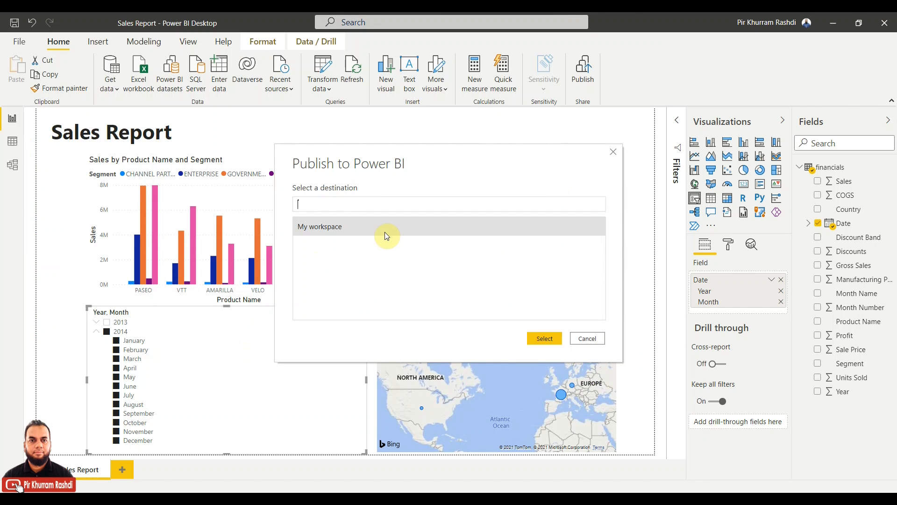
{"action": "left_click", "coordinate": [384, 230]}
{"action": "left_click", "coordinate": [545, 338]}
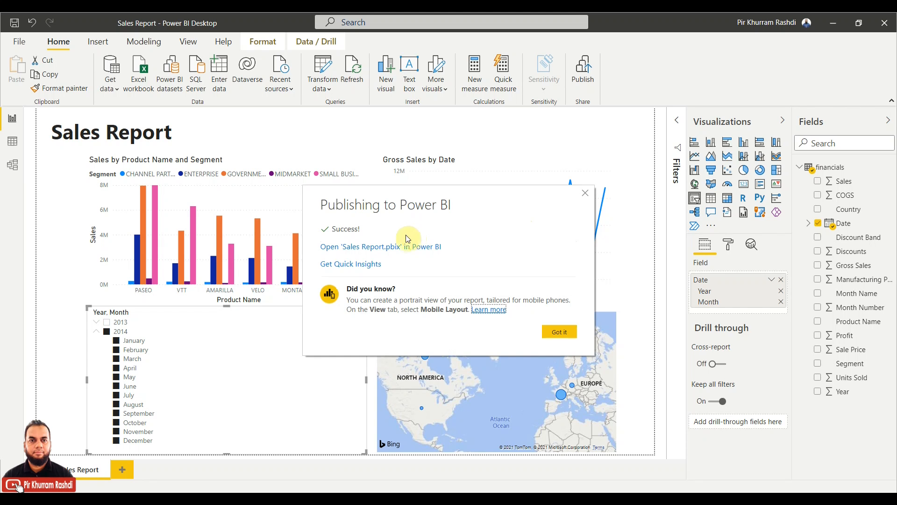
Open the published Sales Report in the Power BI service in the browser and close all other browser tabs.
{"action": "left_click", "coordinate": [385, 248]}
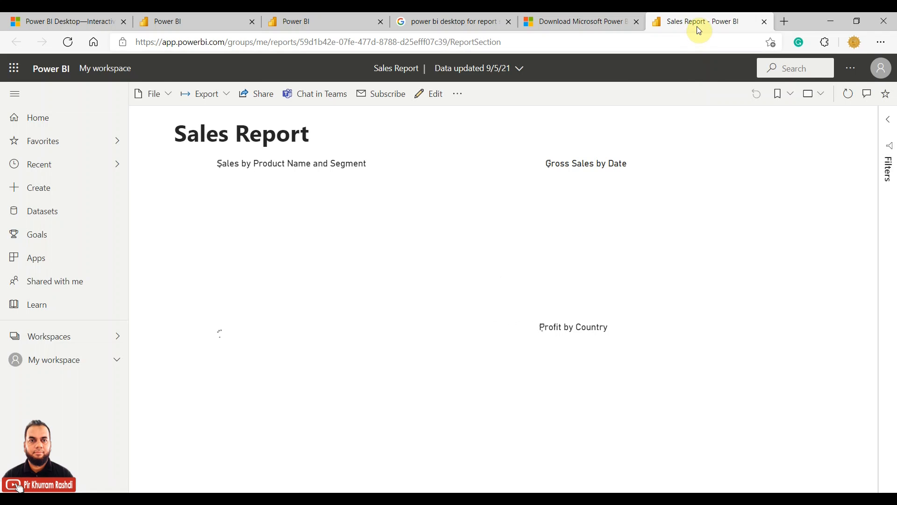
{"action": "right_click", "coordinate": [698, 27]}
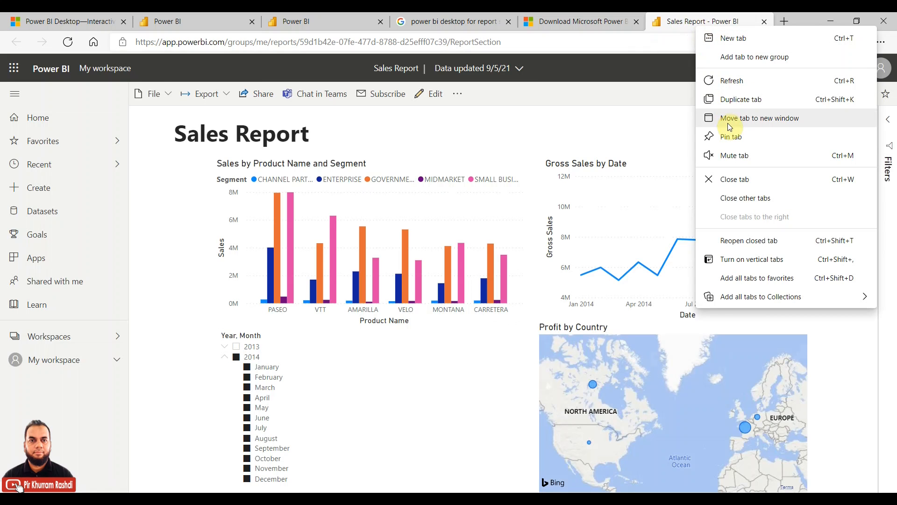
{"action": "left_click", "coordinate": [744, 199]}
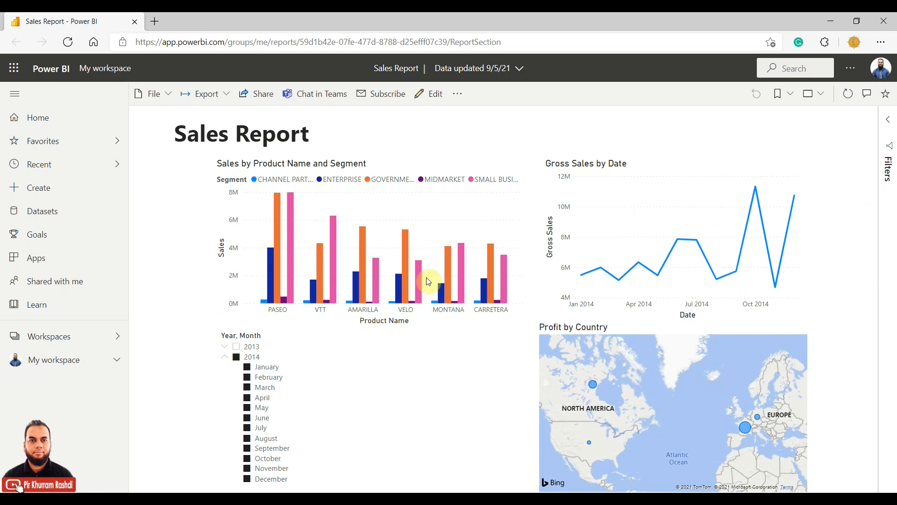
Expand My workspace and look through its dashboards, reports, workbooks and datasets.
{"action": "left_click", "coordinate": [116, 364]}
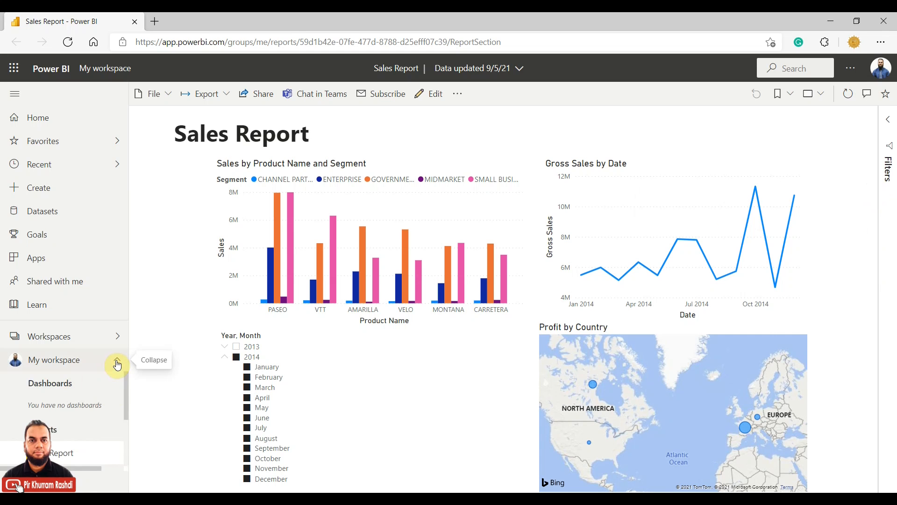
{"action": "left_click_drag", "start_coordinate": [127, 422], "coordinate": [127, 464]}
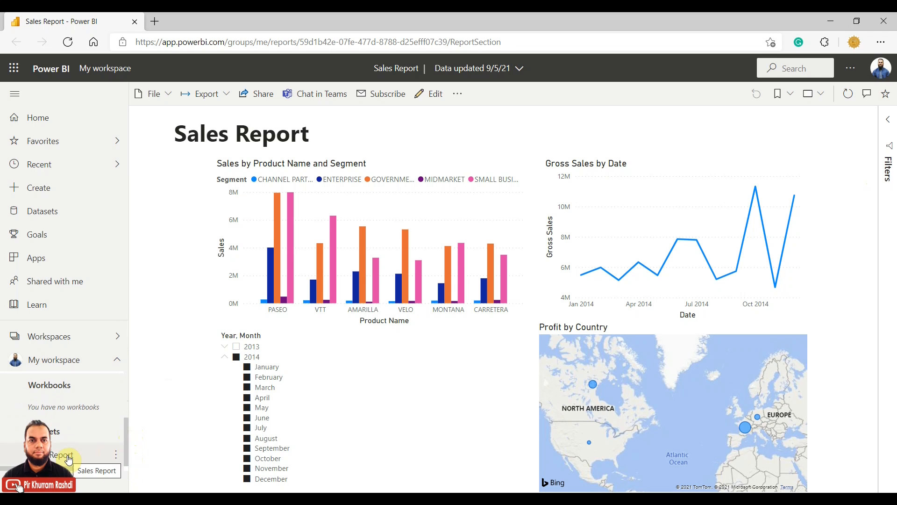
{"action": "left_click_drag", "start_coordinate": [125, 428], "coordinate": [129, 393]}
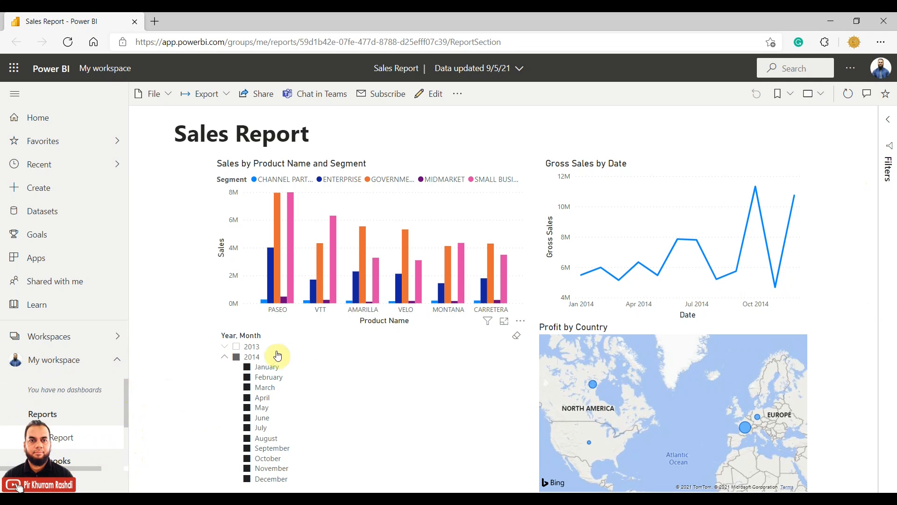
Test the published report's date slicer by switching between 2013 and 2014, briefly expanding the 2013 months, and leave 2014 selected.
{"action": "left_click", "coordinate": [237, 347]}
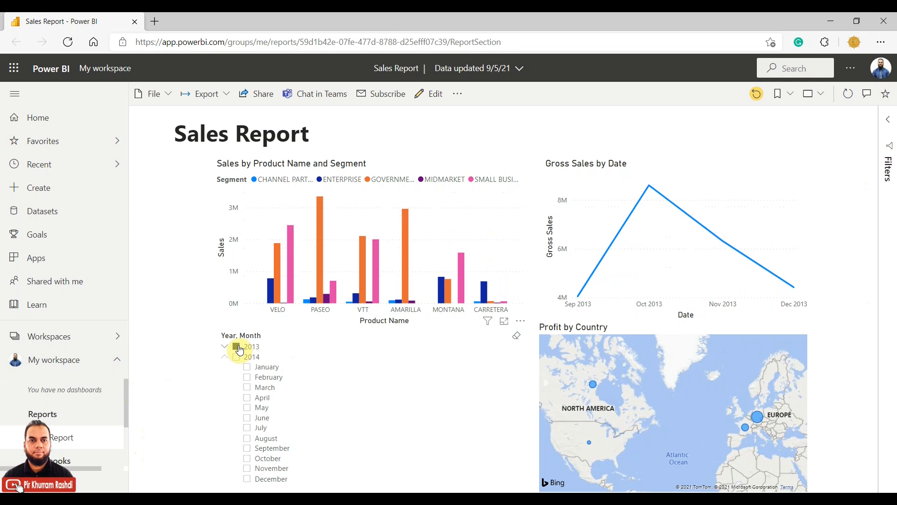
{"action": "left_click", "coordinate": [236, 357]}
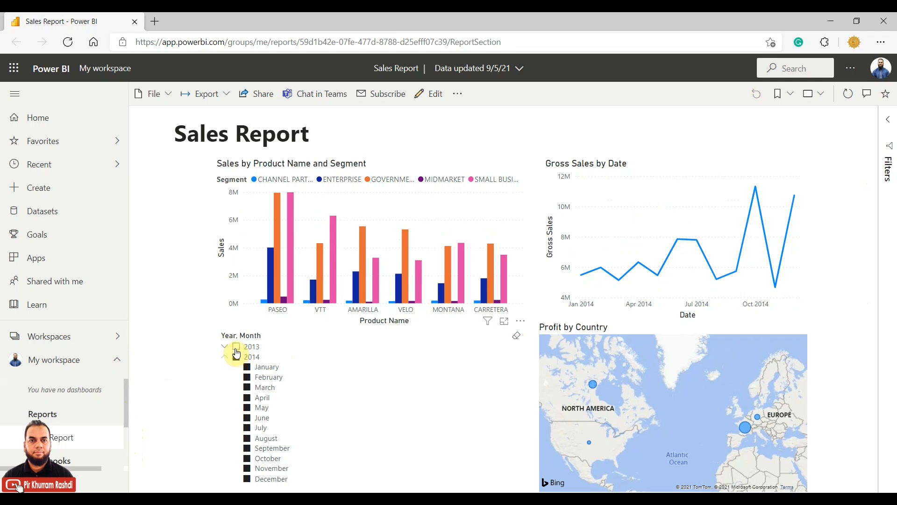
{"action": "left_click", "coordinate": [236, 347]}
{"action": "left_click", "coordinate": [236, 358]}
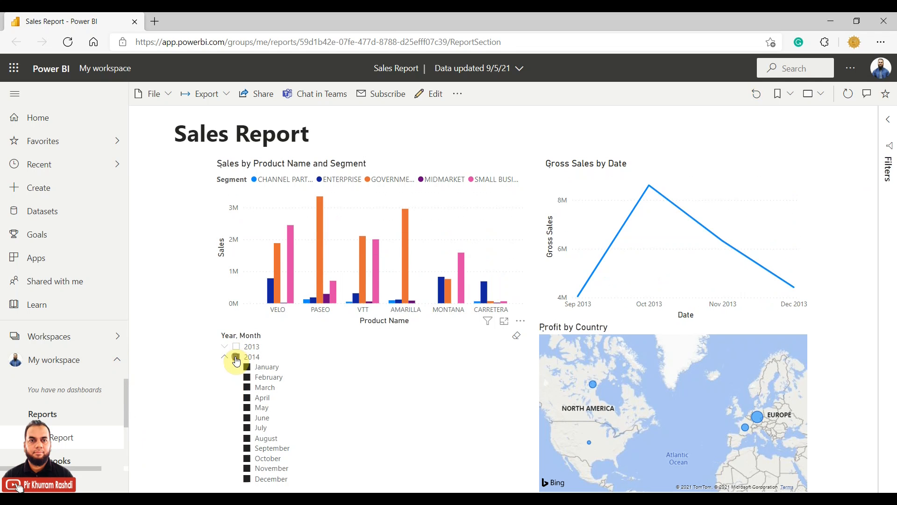
{"action": "left_click", "coordinate": [222, 346]}
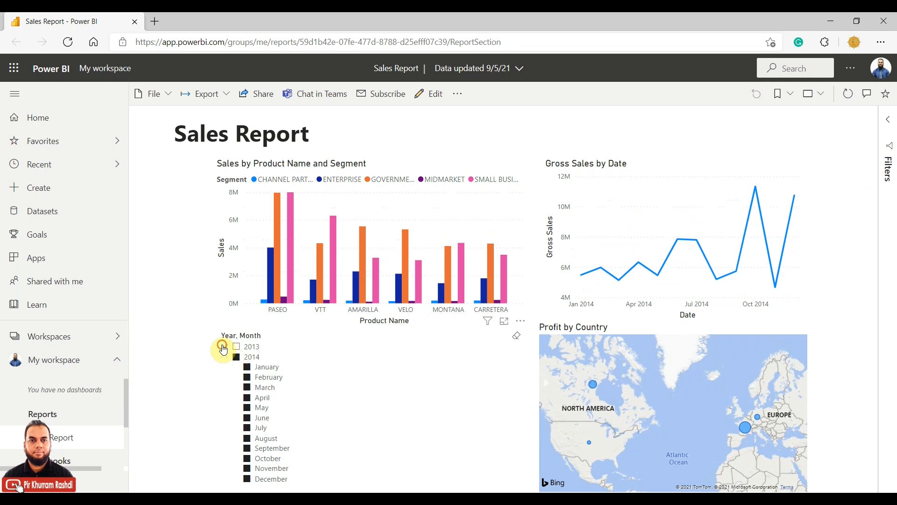
{"action": "left_click", "coordinate": [236, 347]}
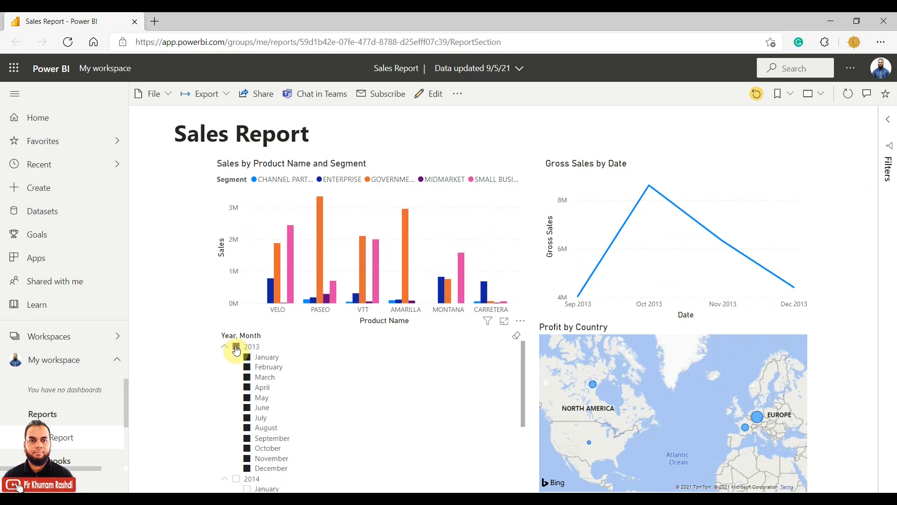
{"action": "left_click", "coordinate": [223, 347]}
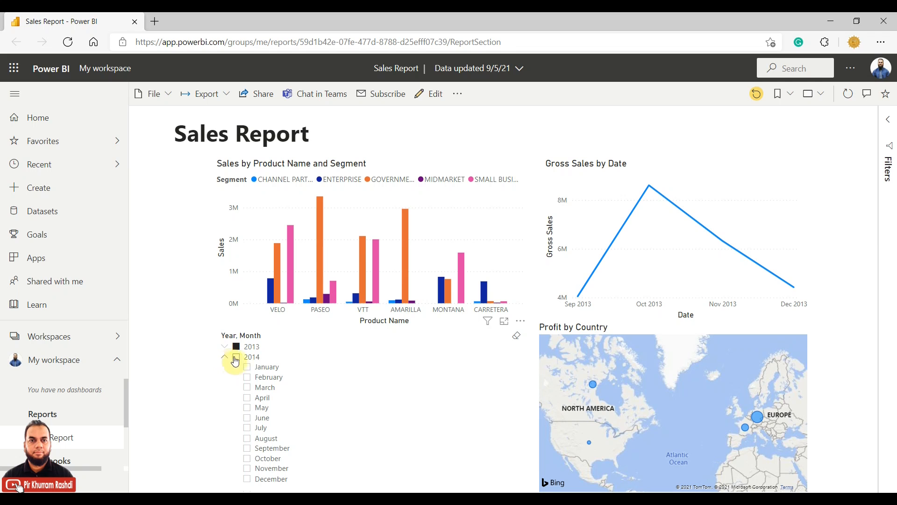
{"action": "left_click", "coordinate": [236, 357]}
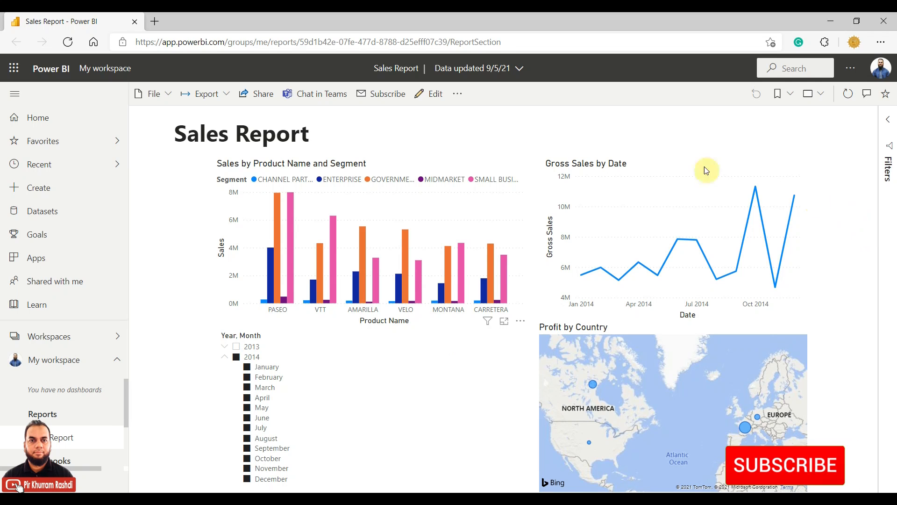
Pin the report page live to a new dashboard named "Sales Dashboard" and open that dashboard.
{"action": "left_click", "coordinate": [458, 94]}
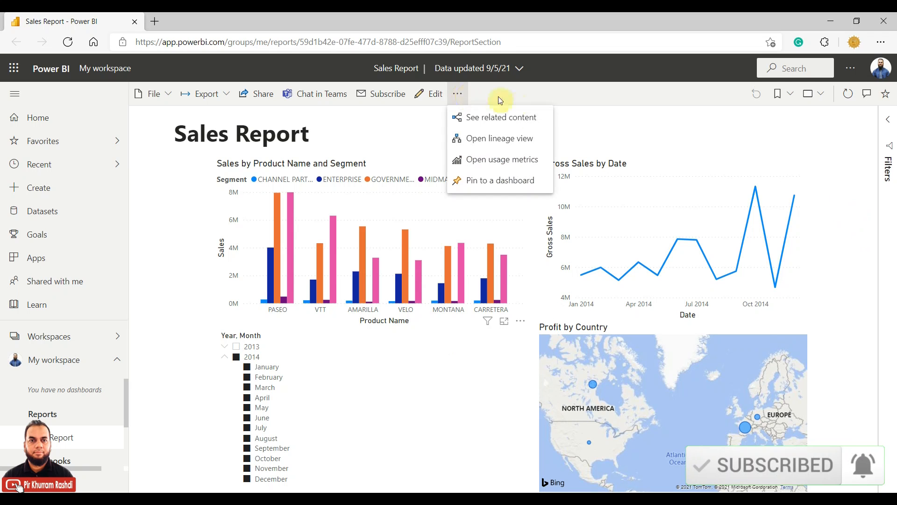
{"action": "left_click", "coordinate": [528, 182]}
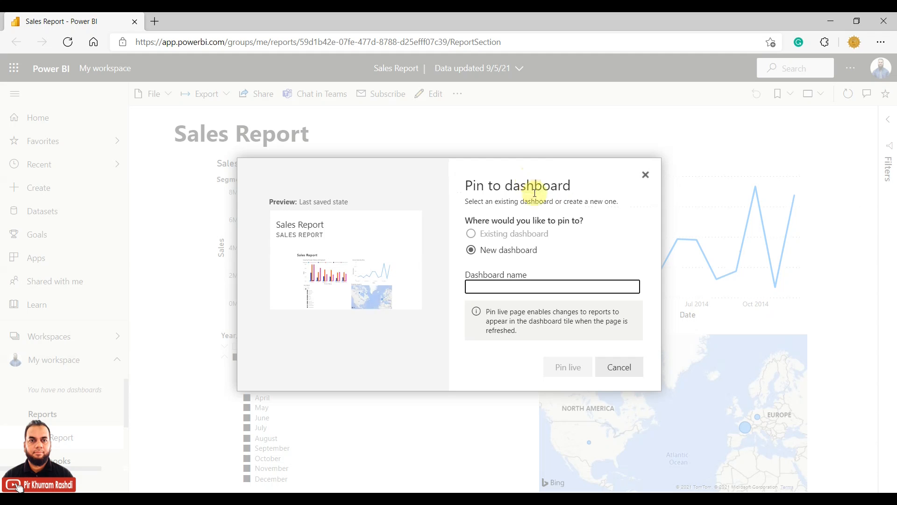
{"action": "left_click", "coordinate": [498, 285]}
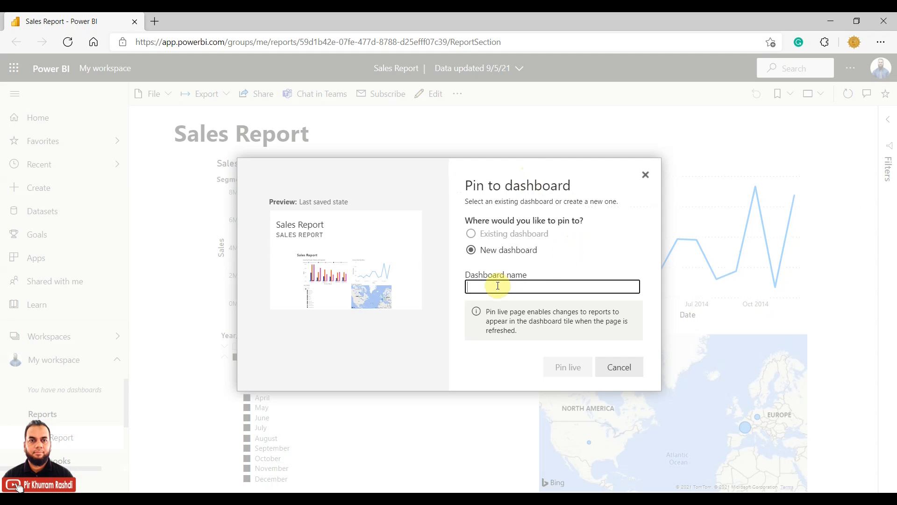
{"action": "type", "text": "Sales"}
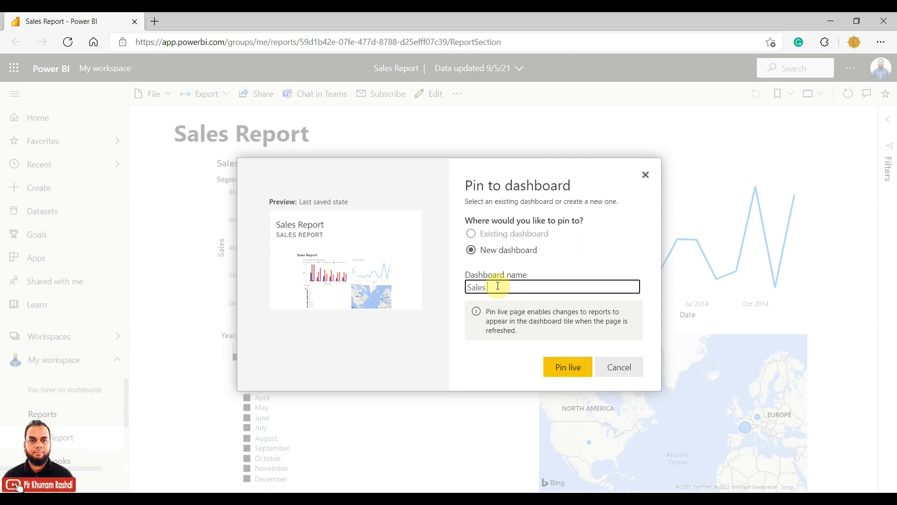
{"action": "type", "text": " Dashboard"}
{"action": "left_click", "coordinate": [559, 363]}
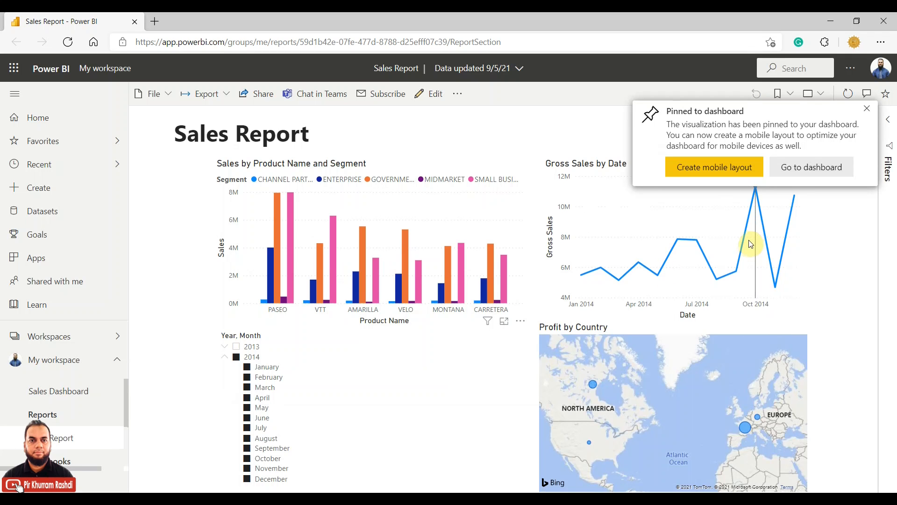
{"action": "left_click", "coordinate": [802, 172]}
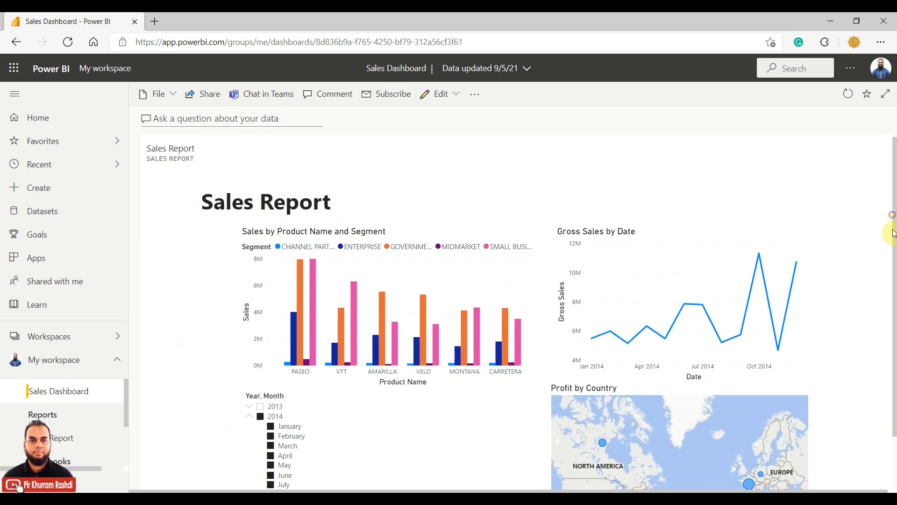
Look over the pinned Sales Report page on the dashboard and the reports, workbooks and datasets listed in My workspace.
{"action": "left_click_drag", "start_coordinate": [893, 216], "coordinate": [893, 297]}
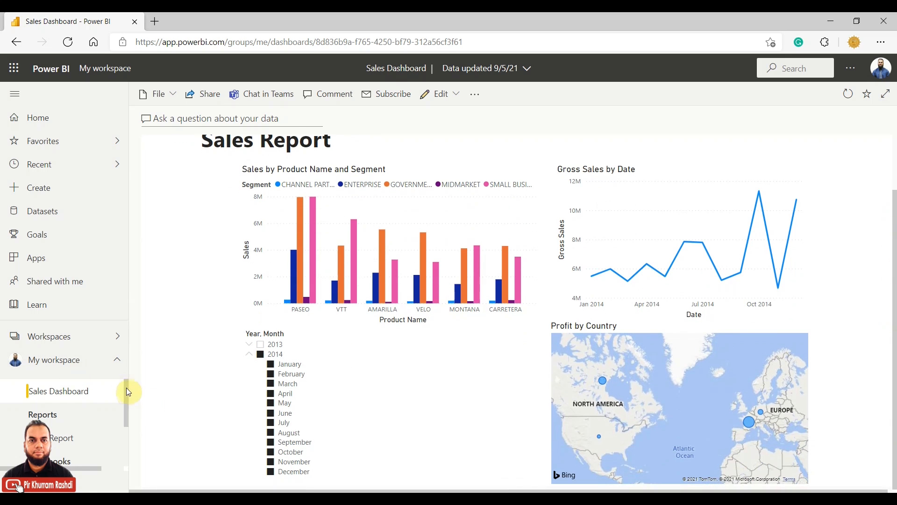
{"action": "left_click_drag", "start_coordinate": [126, 378], "coordinate": [128, 411]}
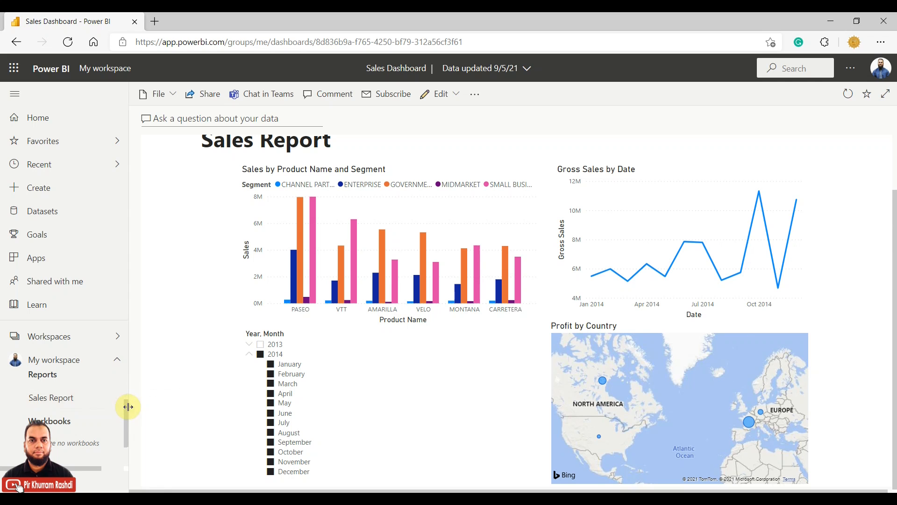
{"action": "left_click_drag", "start_coordinate": [125, 419], "coordinate": [132, 460]}
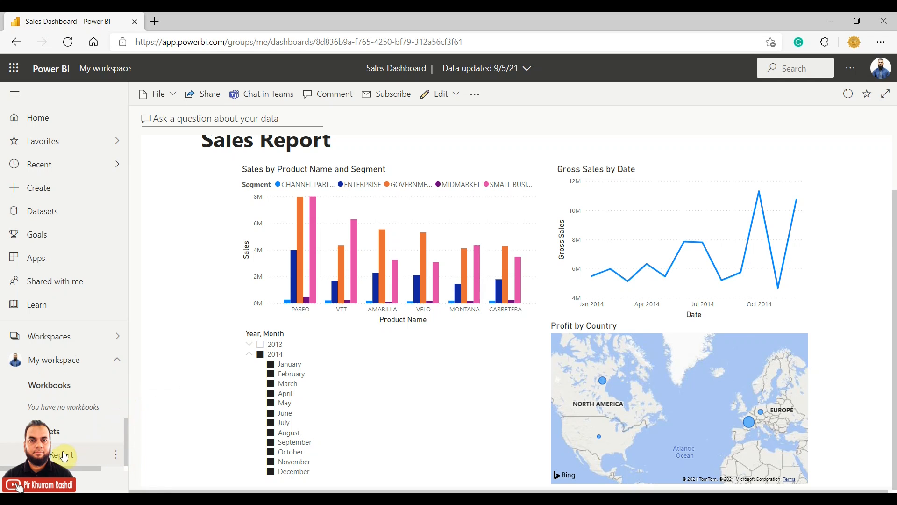
{"action": "scroll", "coordinate": [200, 357], "scroll_direction": "up", "scroll_amount": 2}
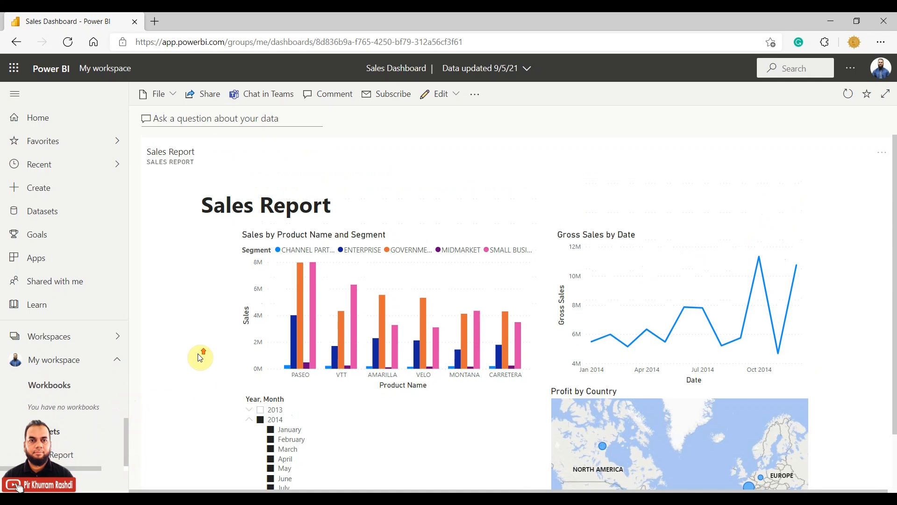